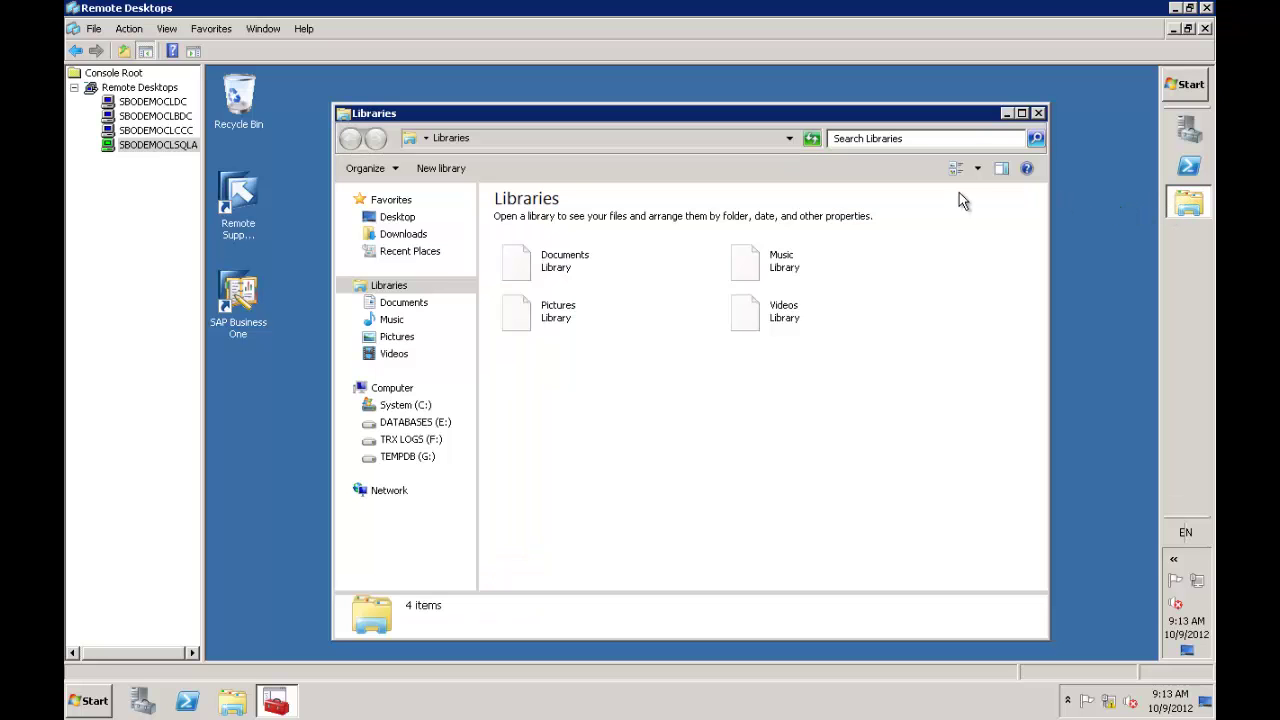
# Browse to G:\SAP Downloads\B1882\PL9 and bring up the context menu for Upgrade.exe
pyautogui.click(405, 459)
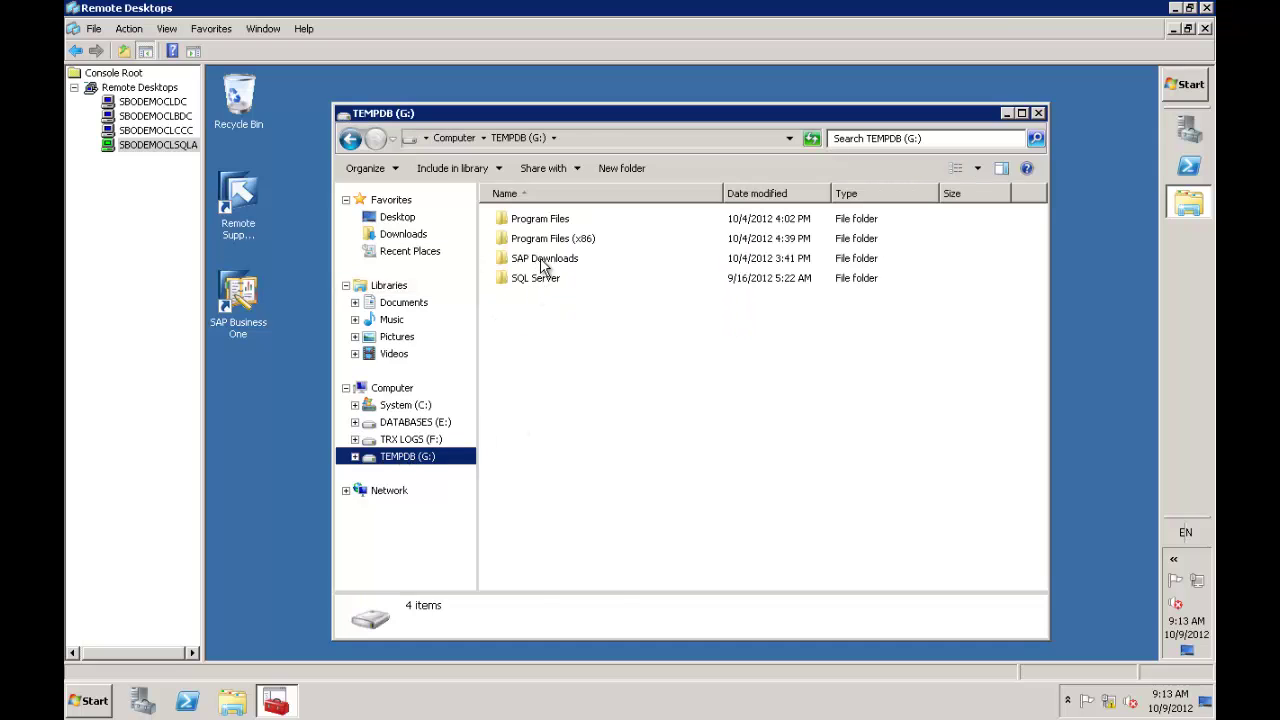
pyautogui.doubleClick(542, 263)
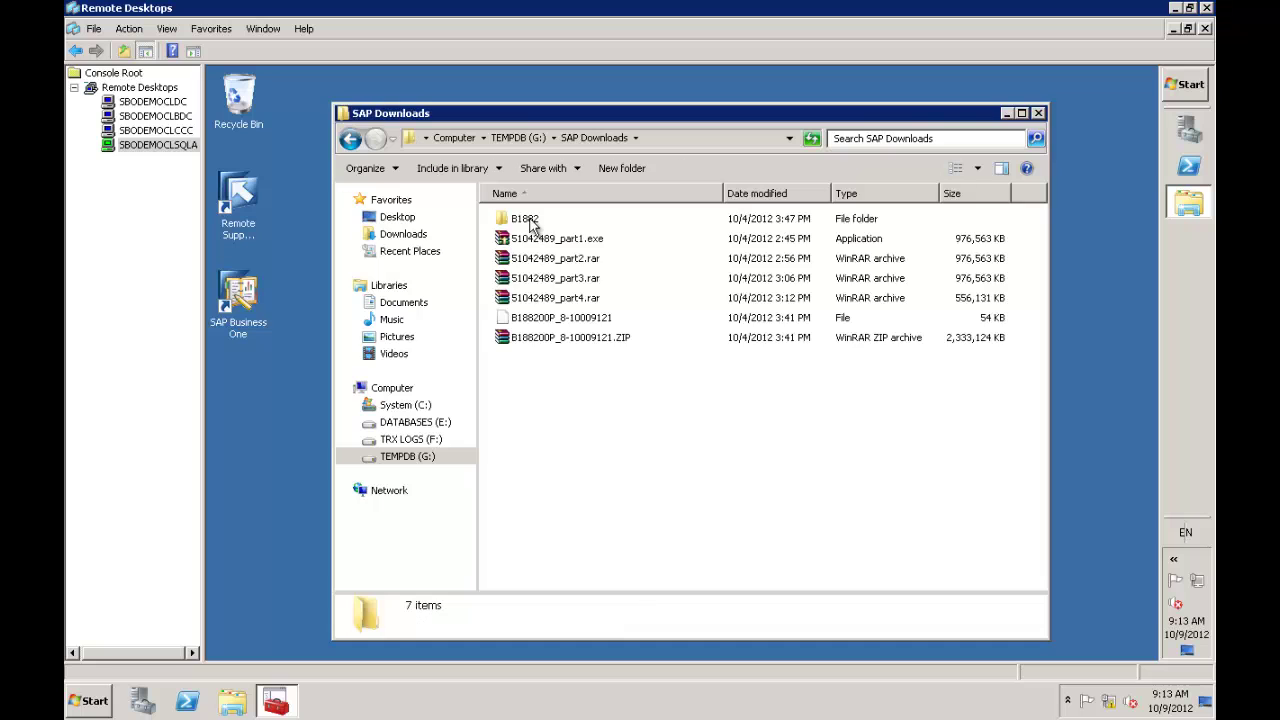
pyautogui.doubleClick(528, 220)
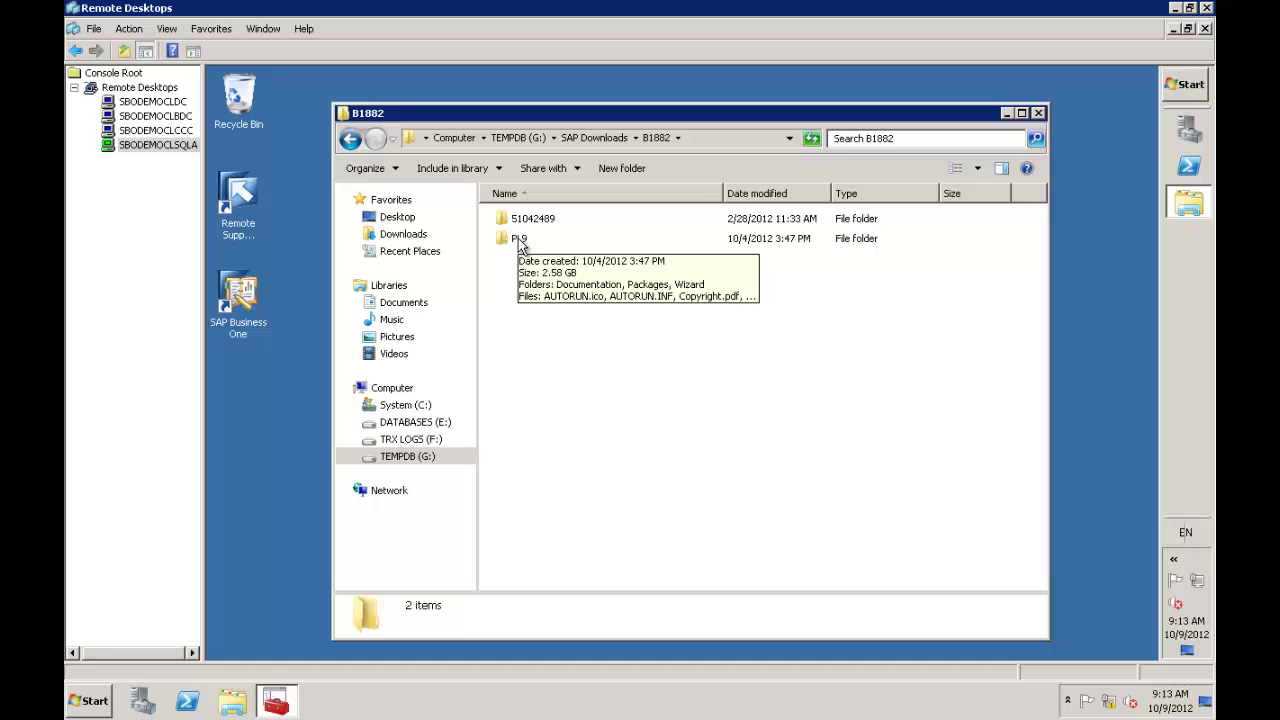
pyautogui.doubleClick(519, 240)
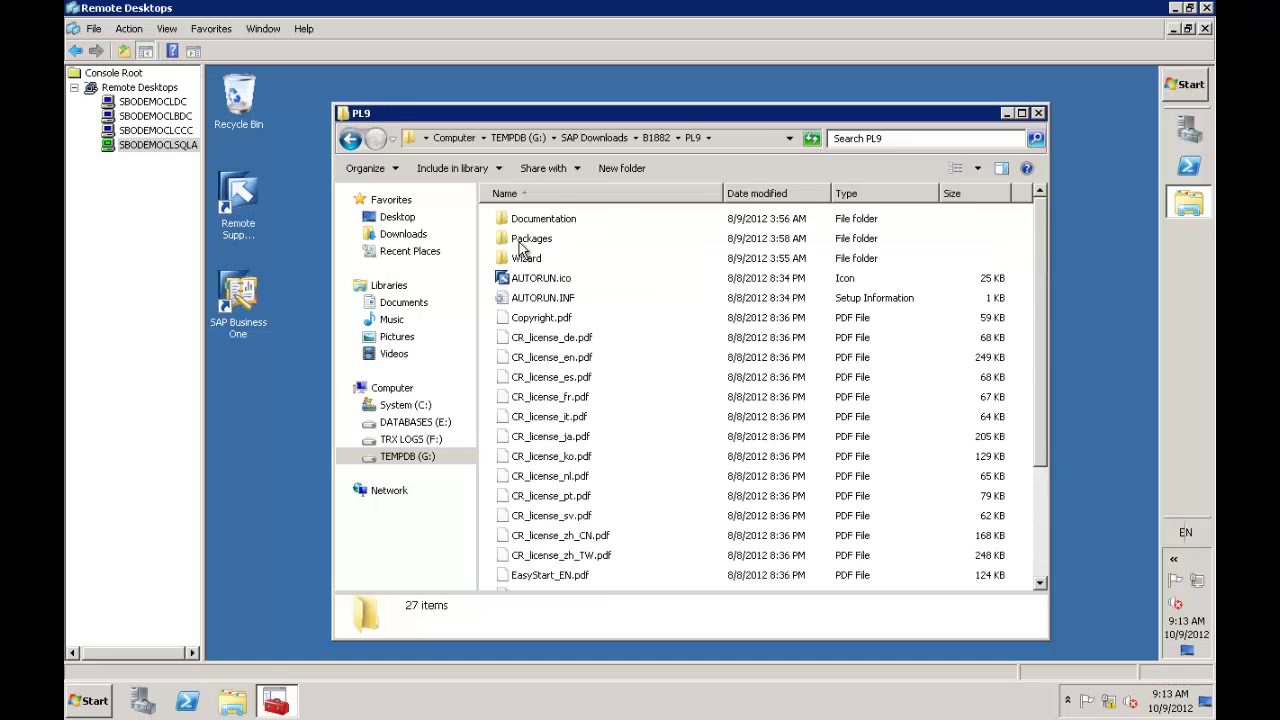
pyautogui.click(1043, 560)
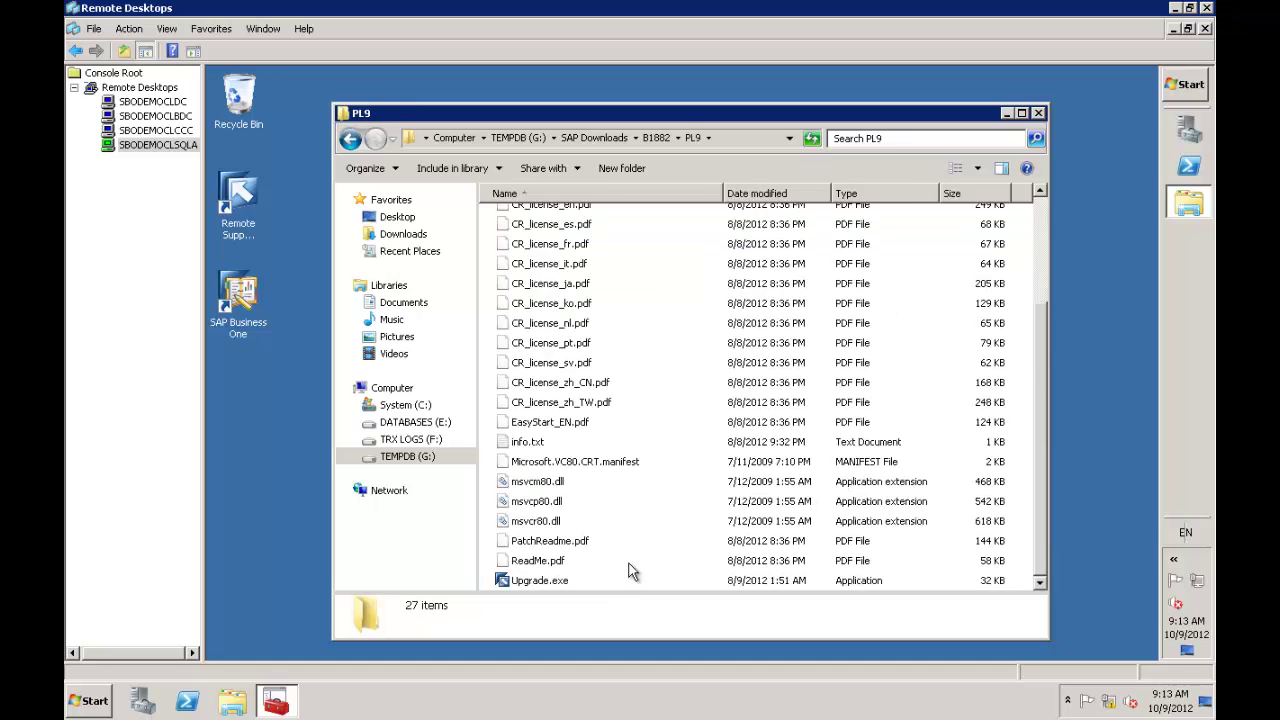
pyautogui.rightClick(554, 583)
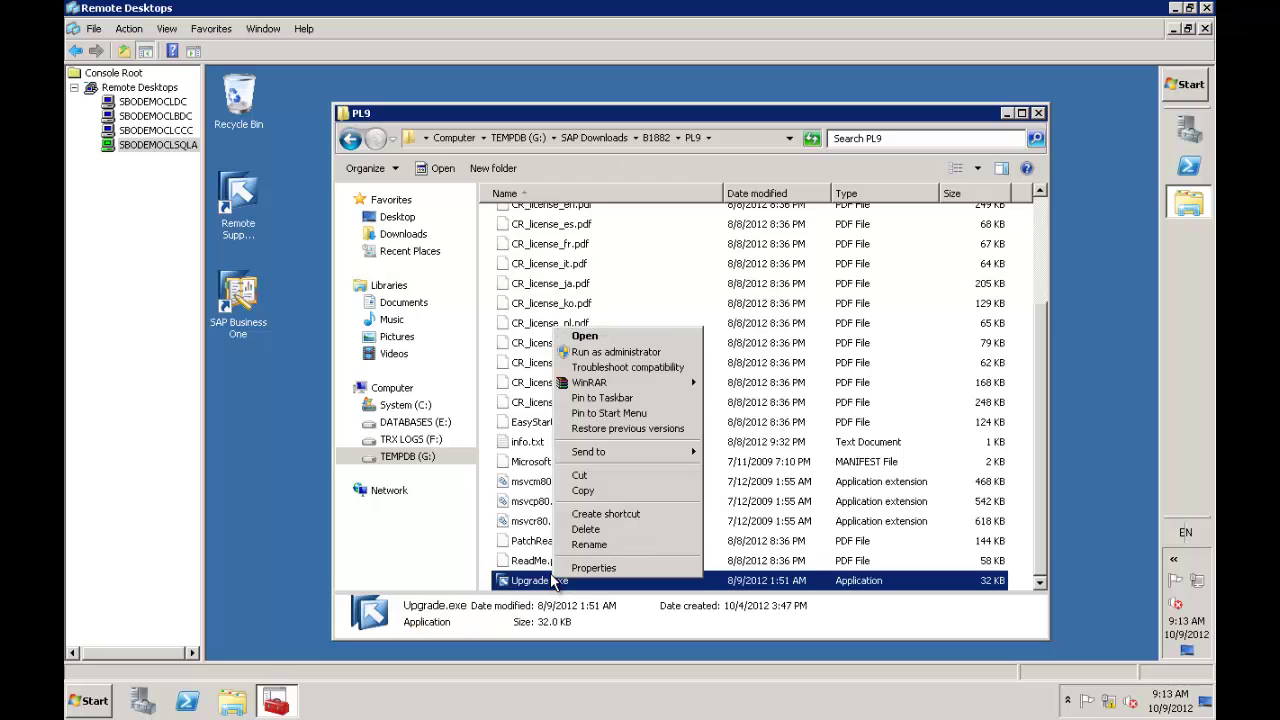
# Run Upgrade.exe as administrator in English and select 'Upgrade the SAP Business One installation'
pyautogui.click(597, 353)
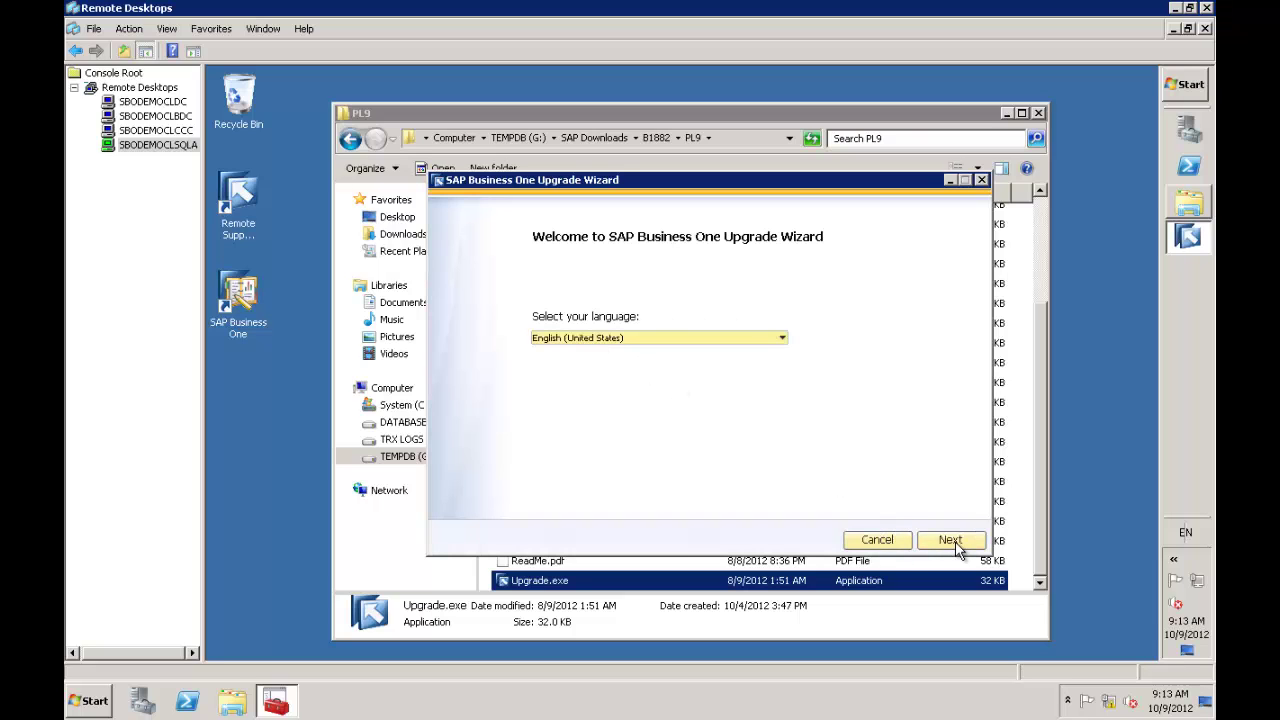
pyautogui.click(950, 540)
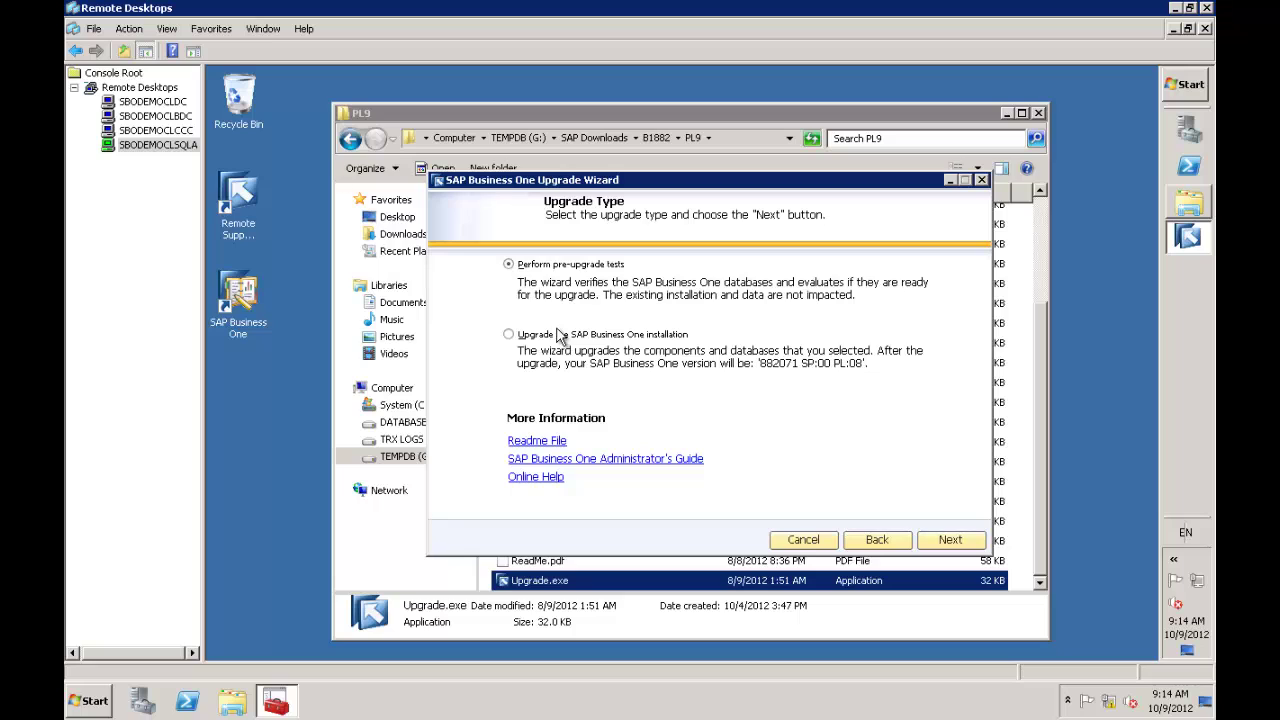
pyautogui.click(511, 340)
# Enter license server SBODEMOCLSQLA and validate it with the site user password
pyautogui.click(950, 540)
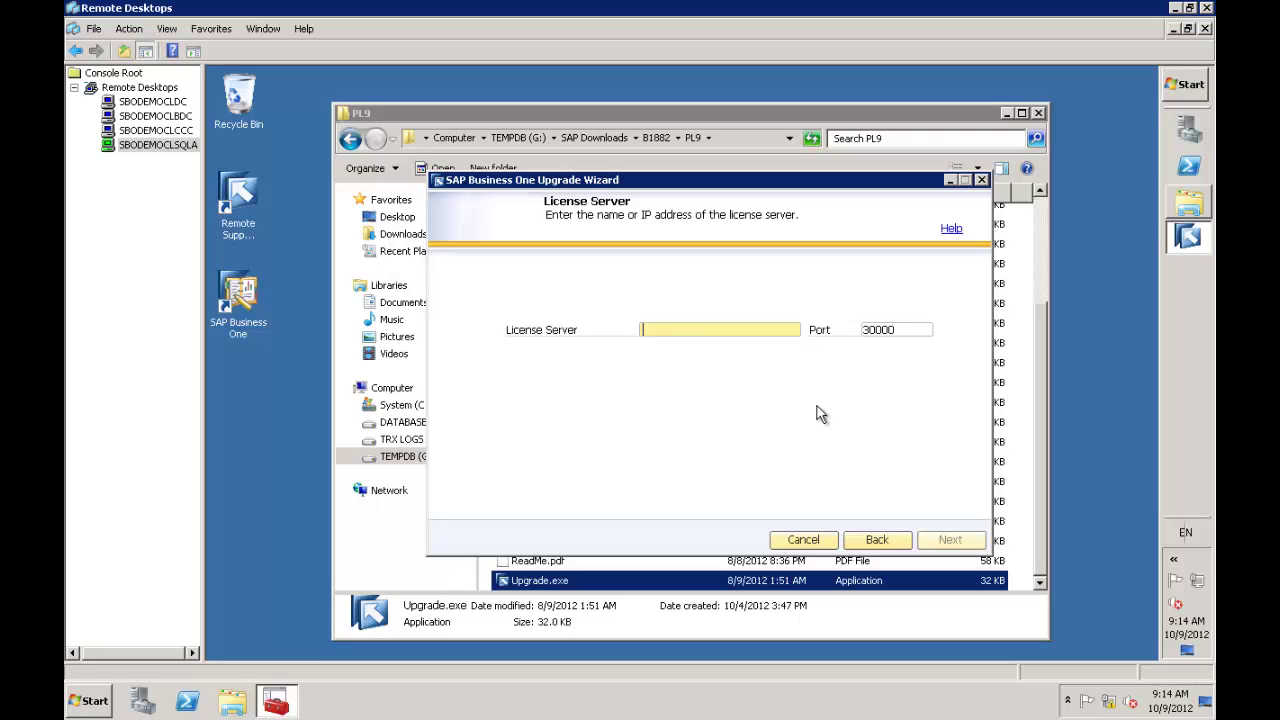
pyautogui.write('SBODEMOCLSQLA')
pyautogui.click(950, 541)
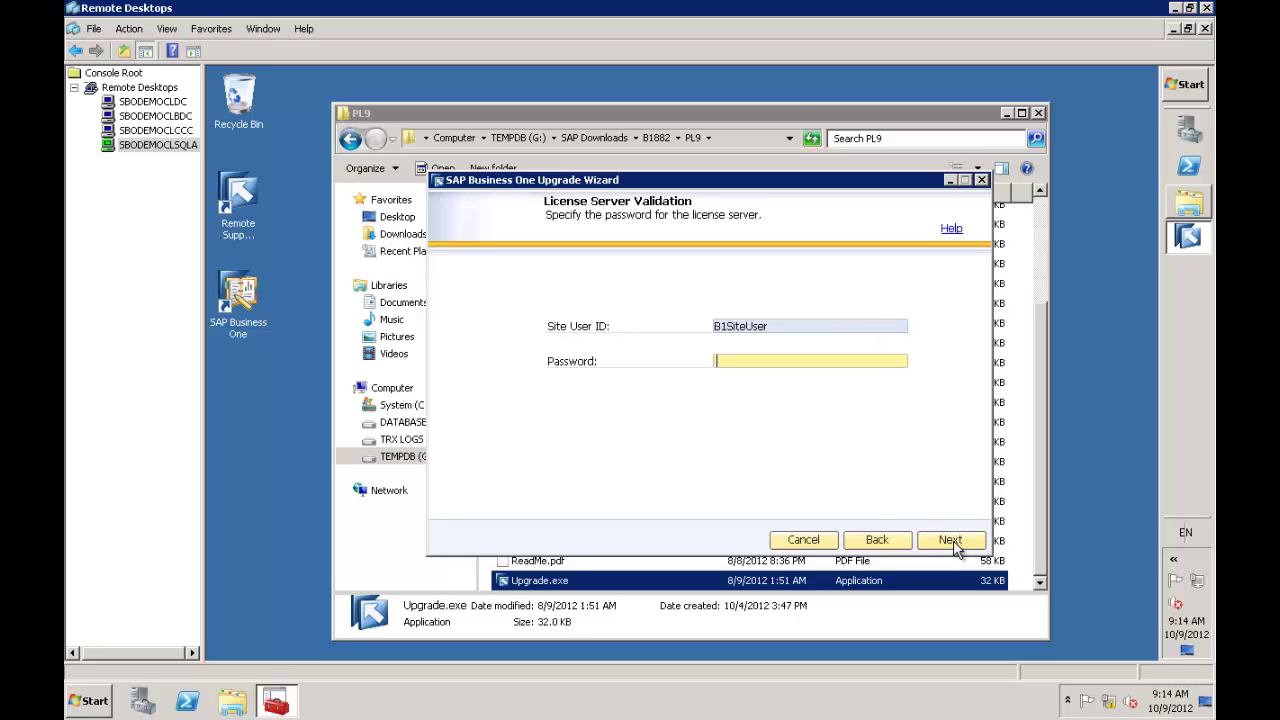
pyautogui.write('*********')
pyautogui.click(948, 540)
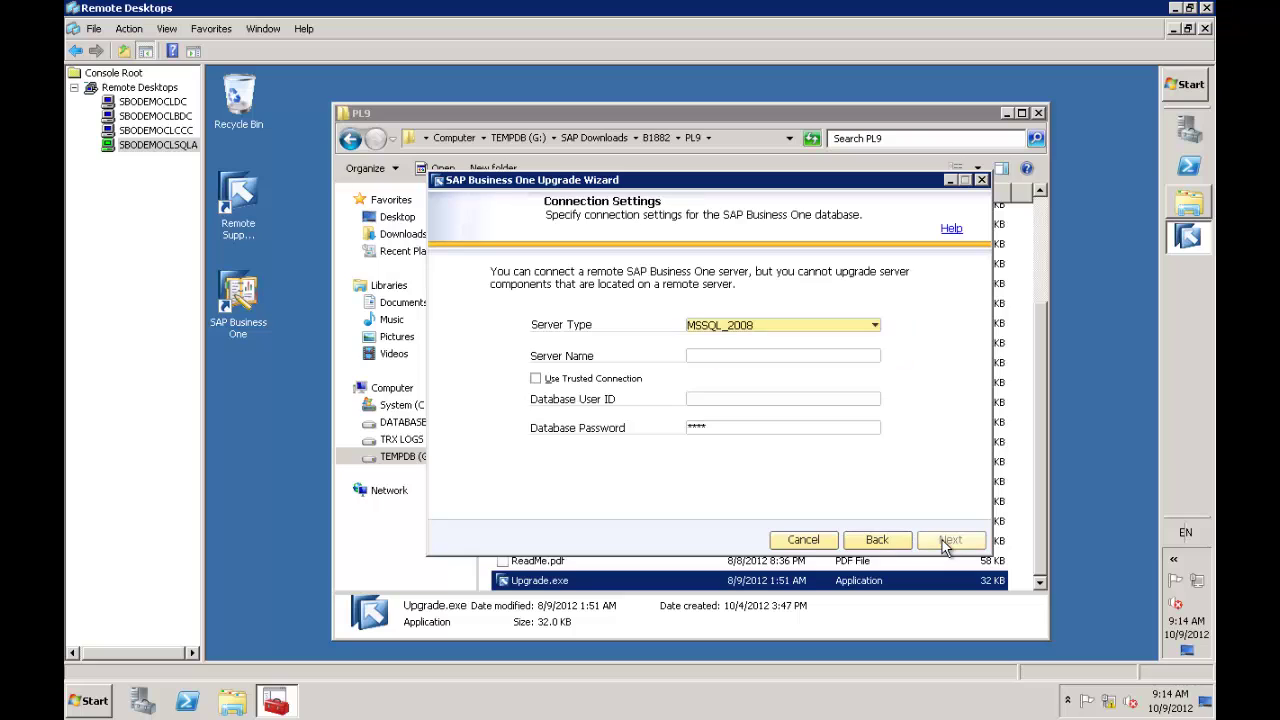
# Enter database server SBODEMOCLSQLA with user ID sa and its password
pyautogui.click(739, 355)
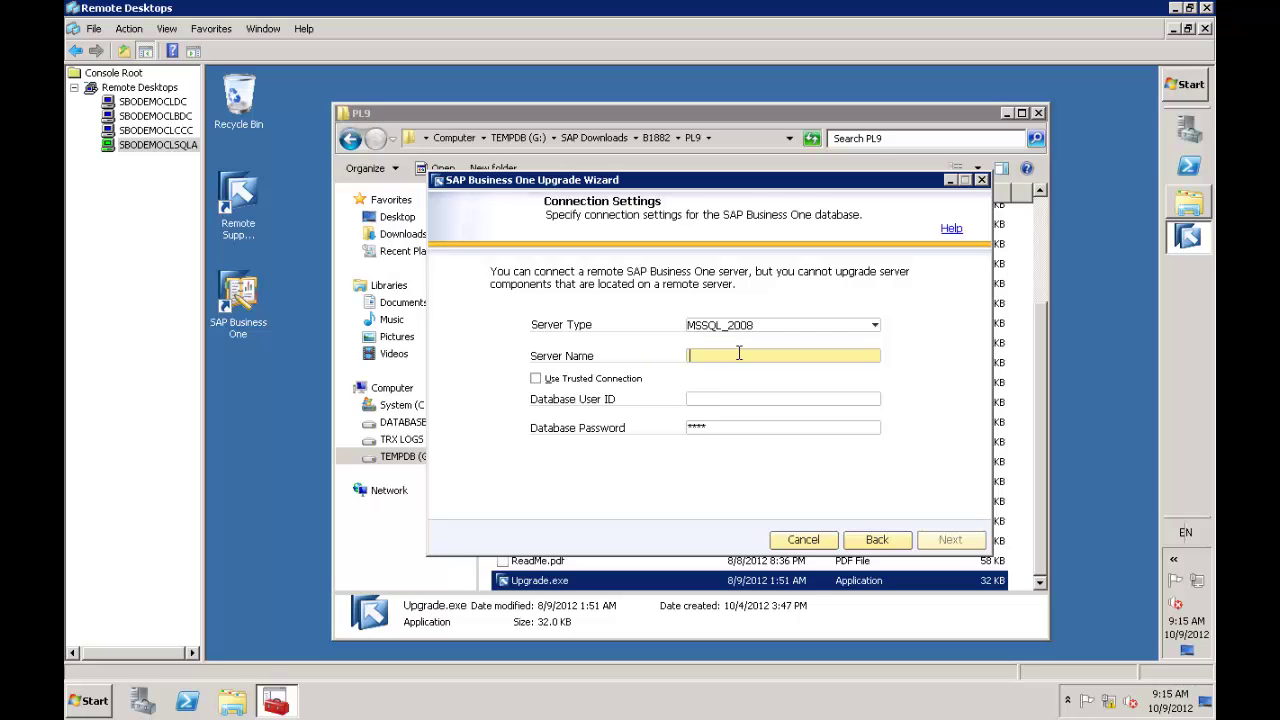
pyautogui.write('SBODEMOCLSQLA')
pyautogui.click(732, 398)
pyautogui.write('sa')
pyautogui.press('Tab')
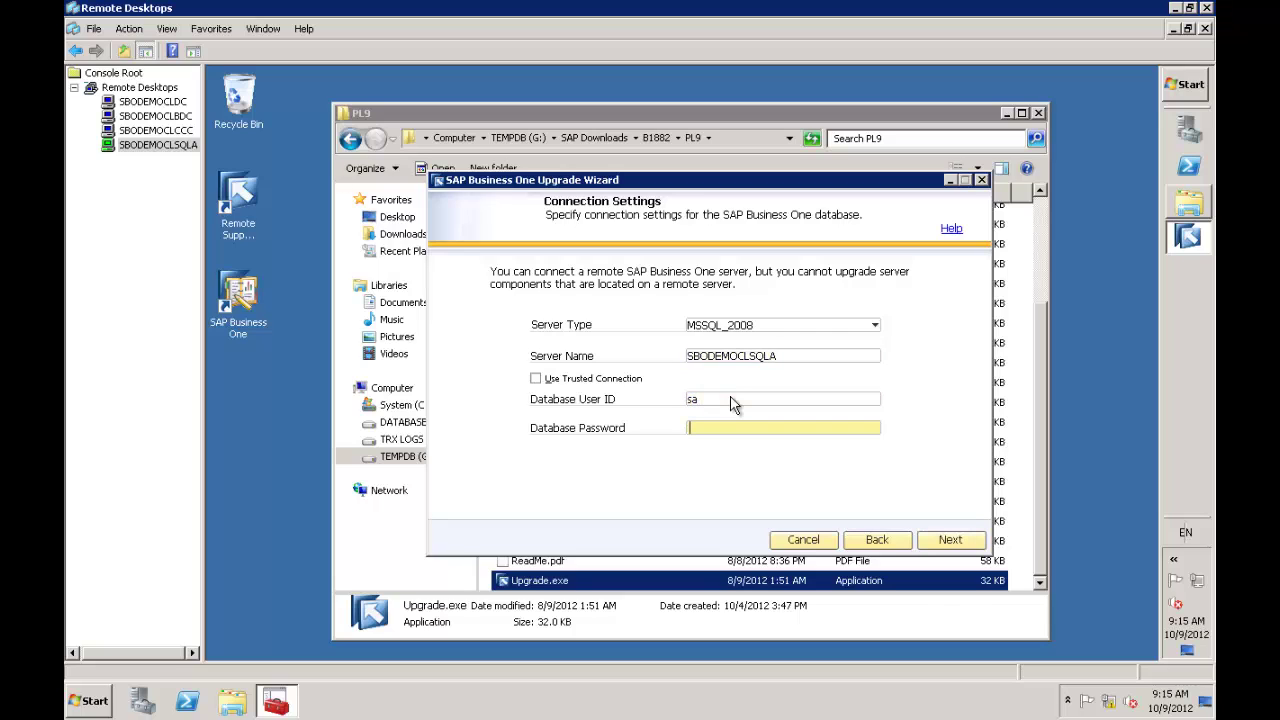
pyautogui.write('*********')
# Submit the connection settings and accept all pre-selected server and client components
pyautogui.click(946, 540)
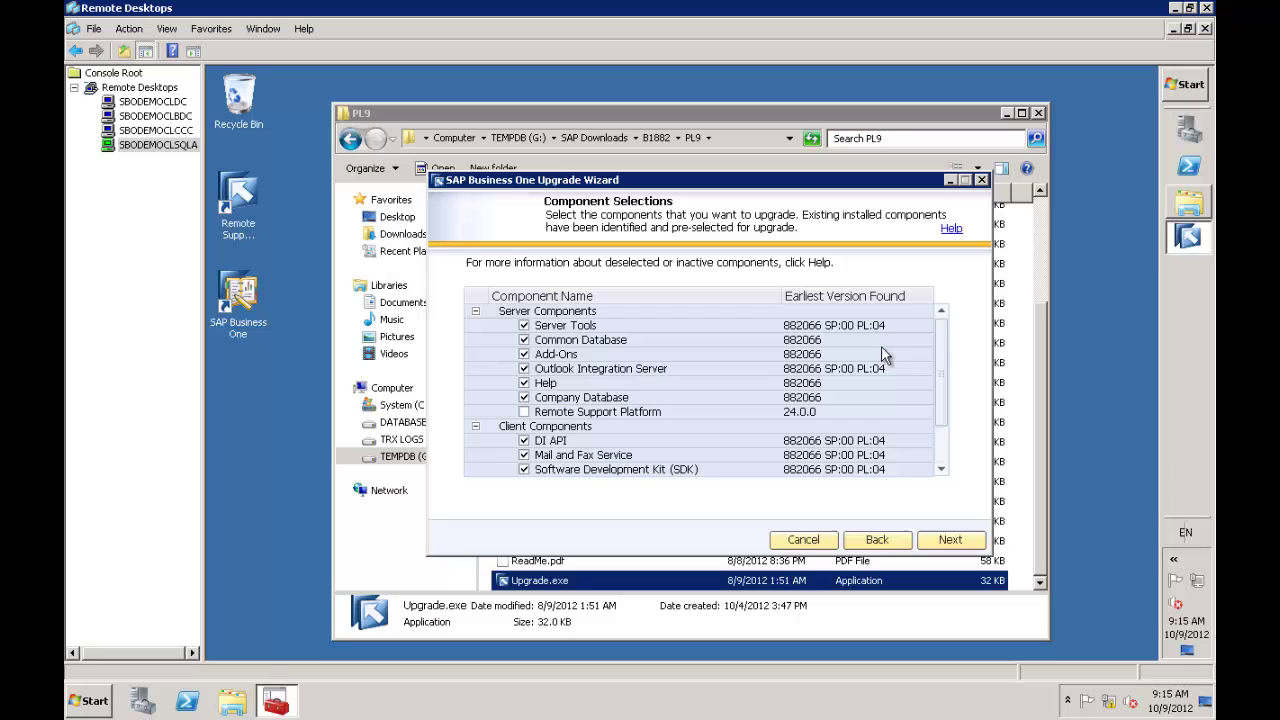
pyautogui.click(943, 451)
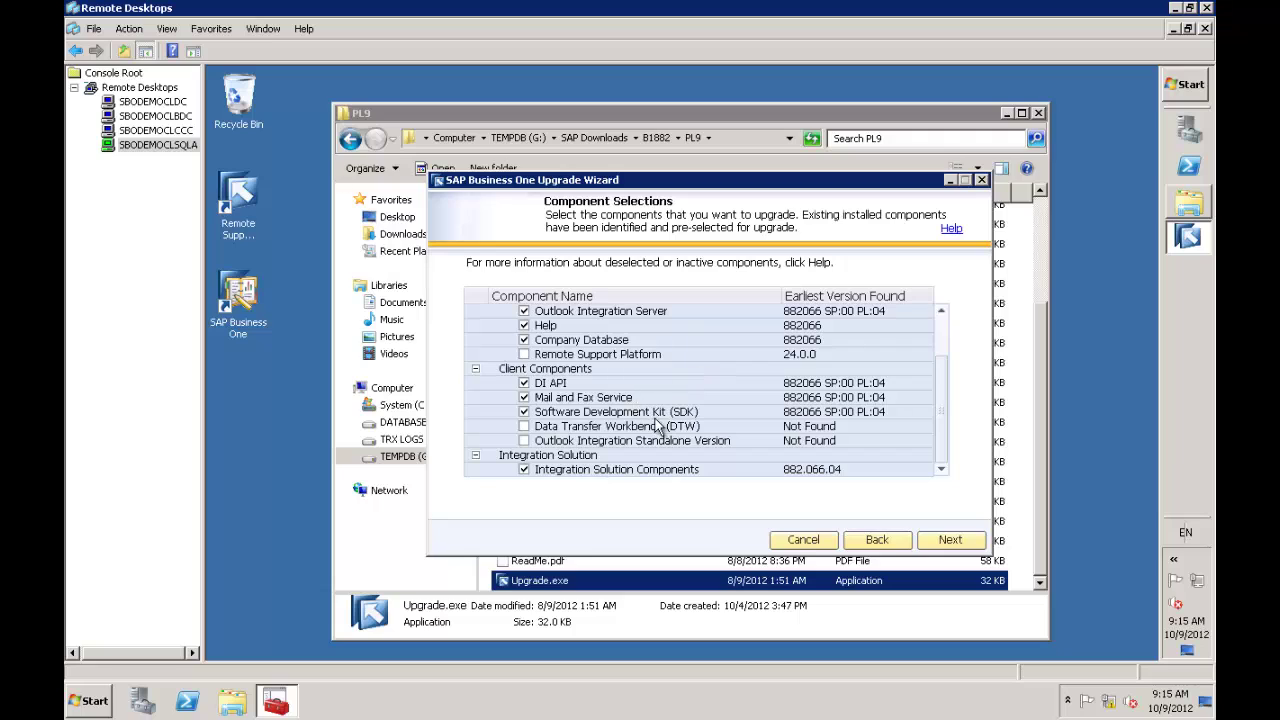
pyautogui.click(949, 541)
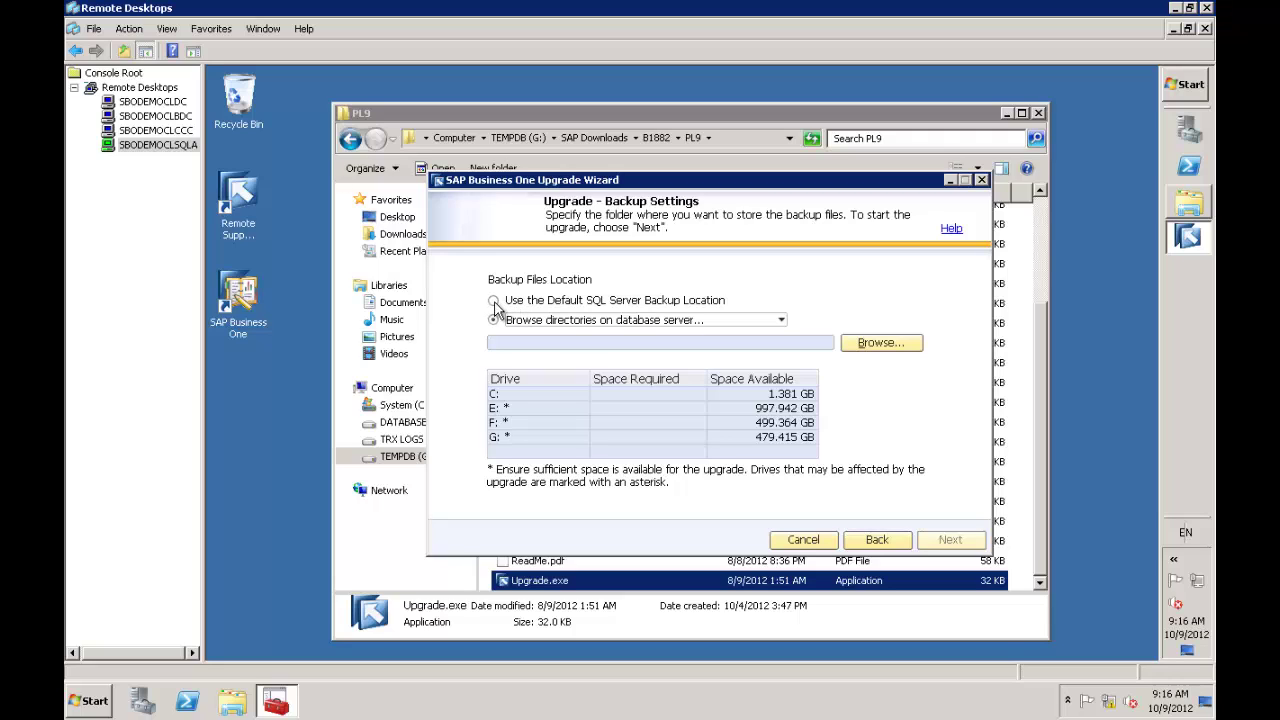
# Use the default SQL Server backup location and run the pre-upgrade check
pyautogui.click(494, 302)
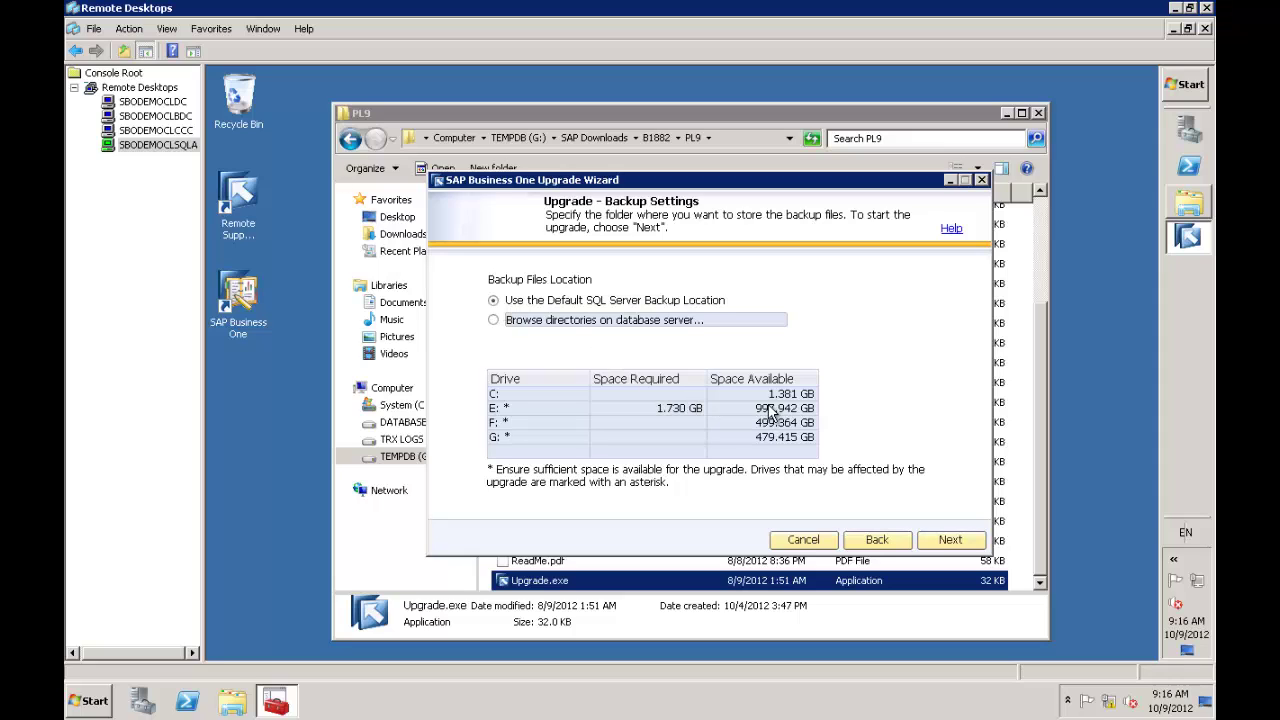
pyautogui.click(950, 540)
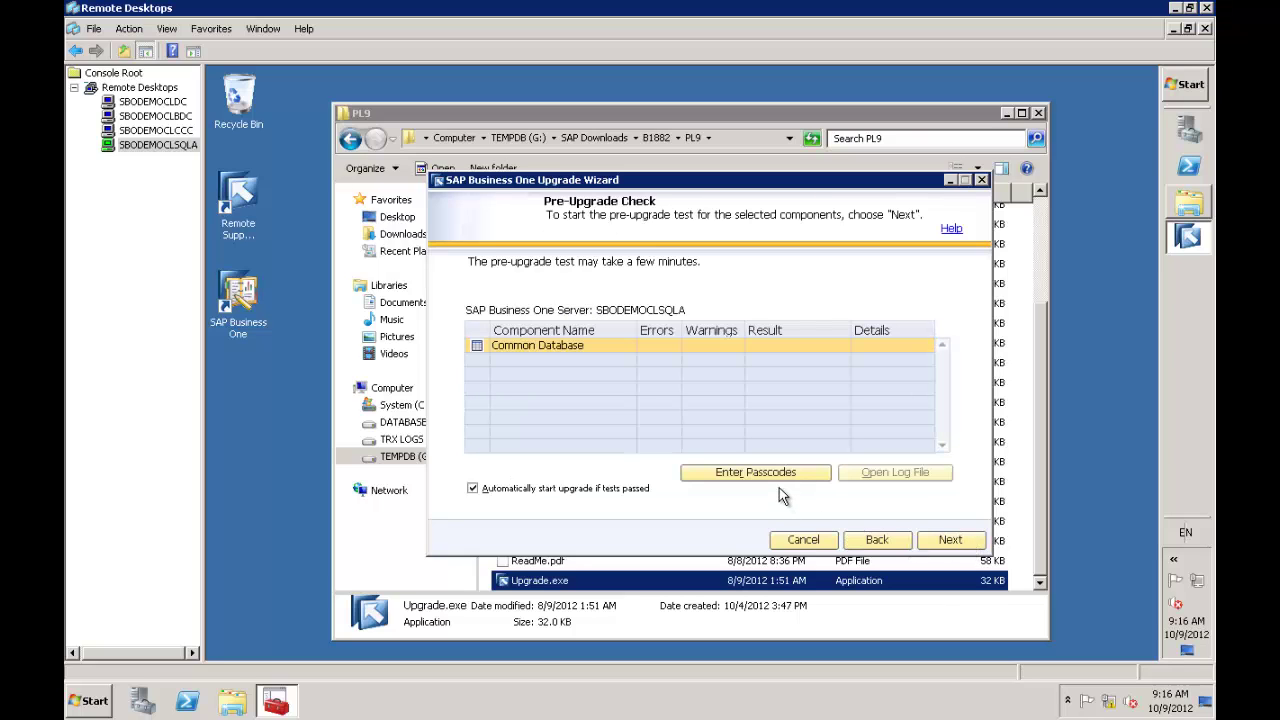
pyautogui.click(948, 545)
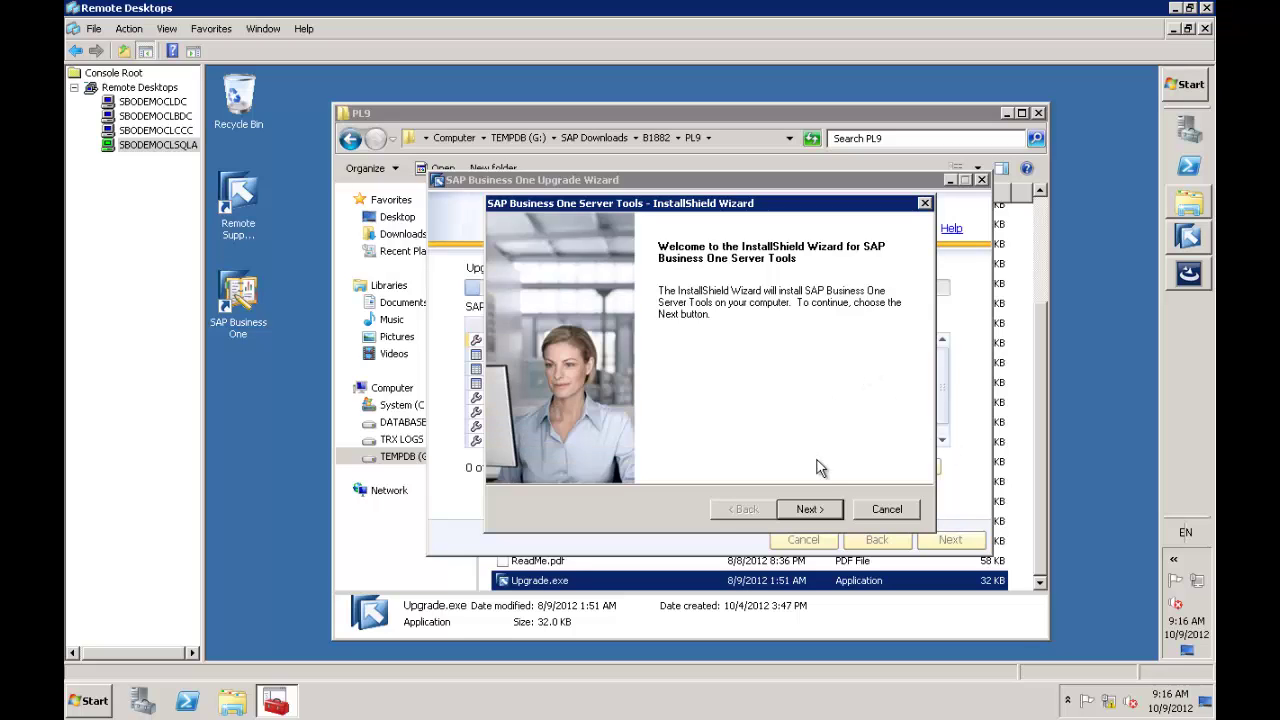
# Enter the user's full name and company SMB Solutions, then pick Custom setup
pyautogui.click(821, 503)
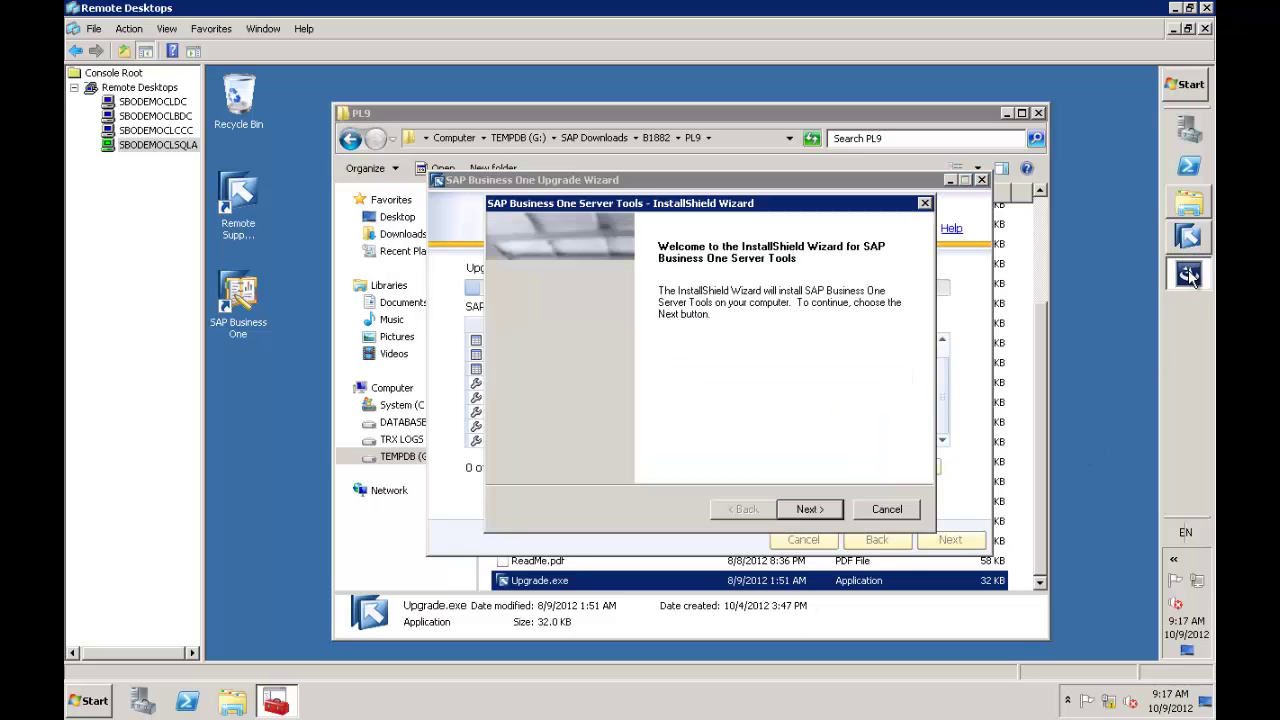
pyautogui.click(808, 509)
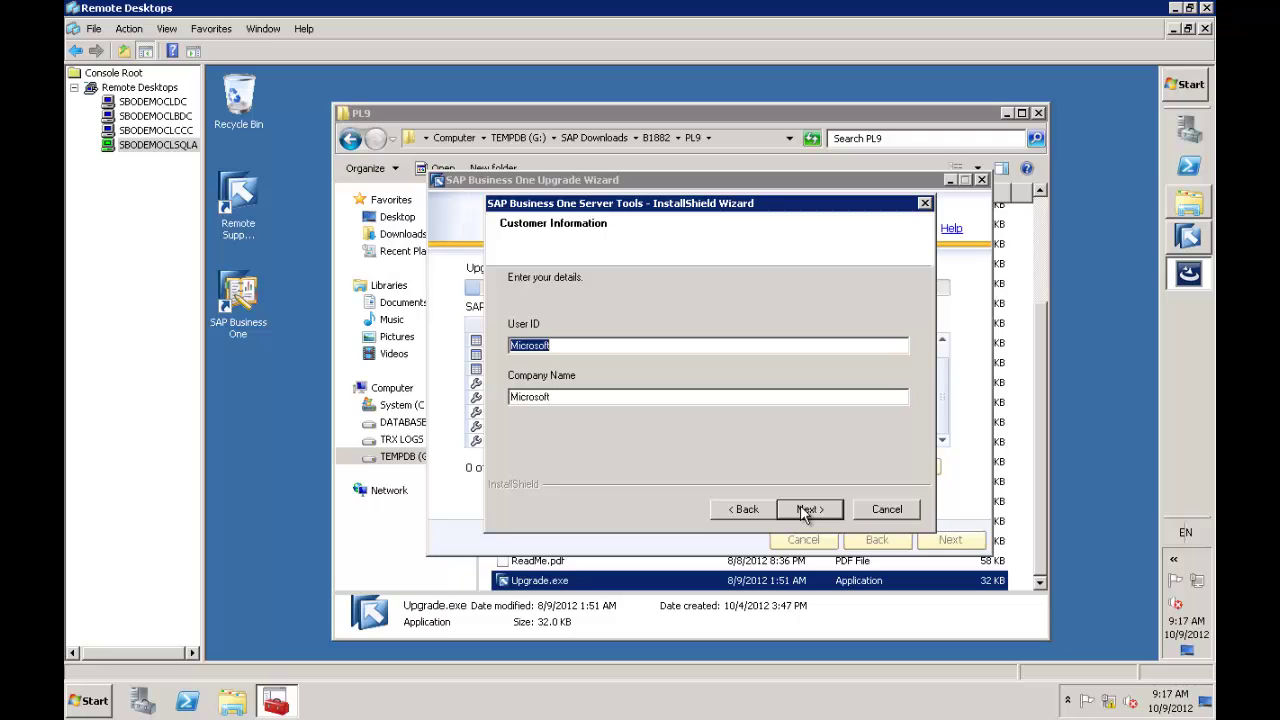
pyautogui.write('Richard Duffy')
pyautogui.press('Tab')
pyautogui.write('SM')
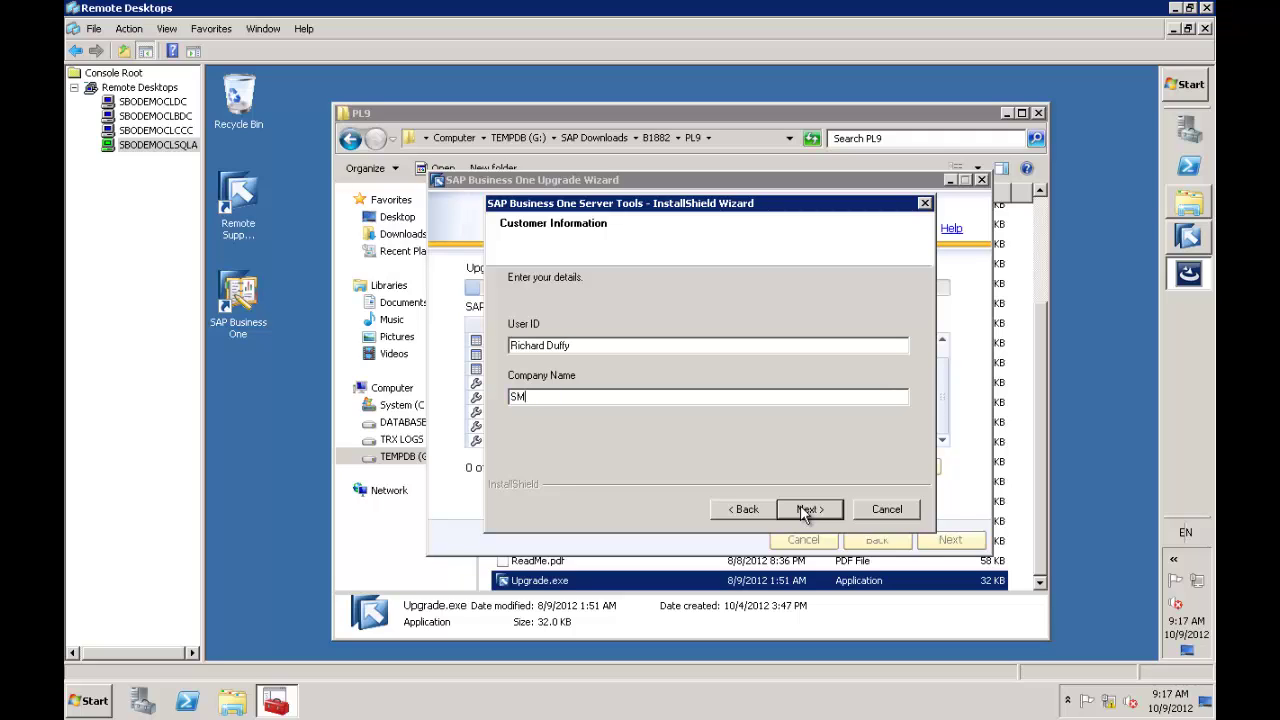
pyautogui.write('B Solutions')
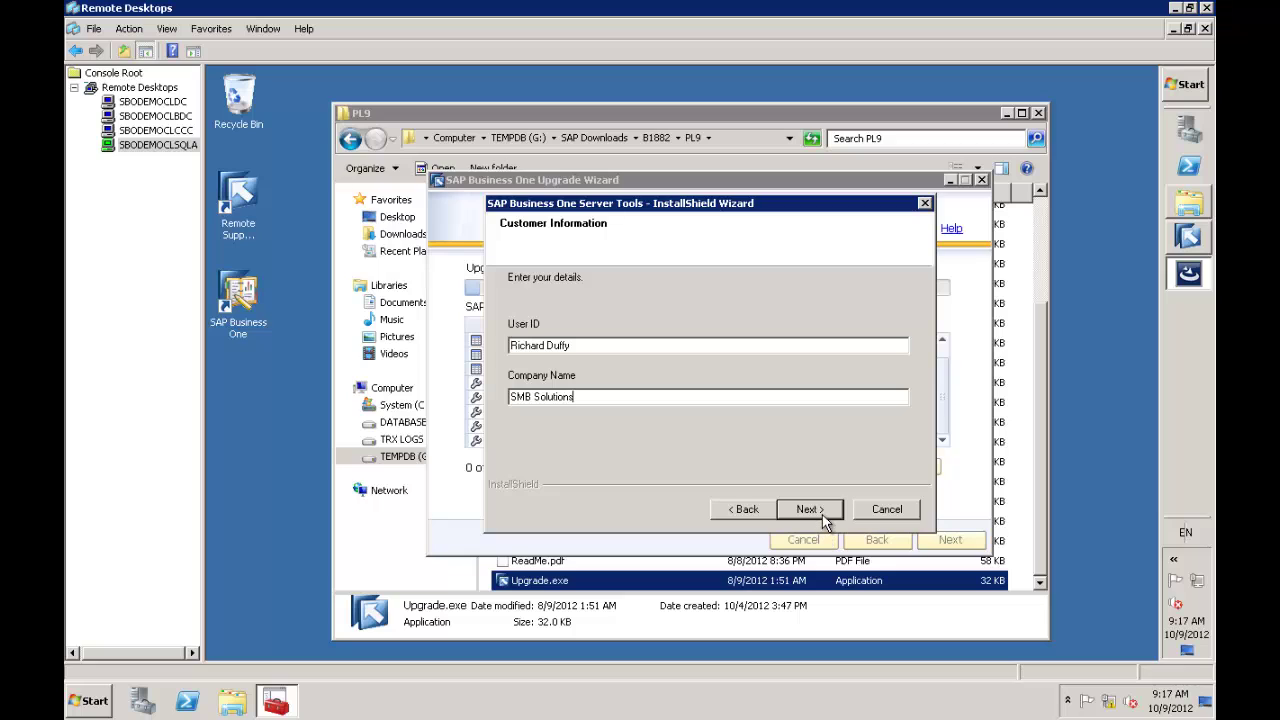
pyautogui.click(810, 509)
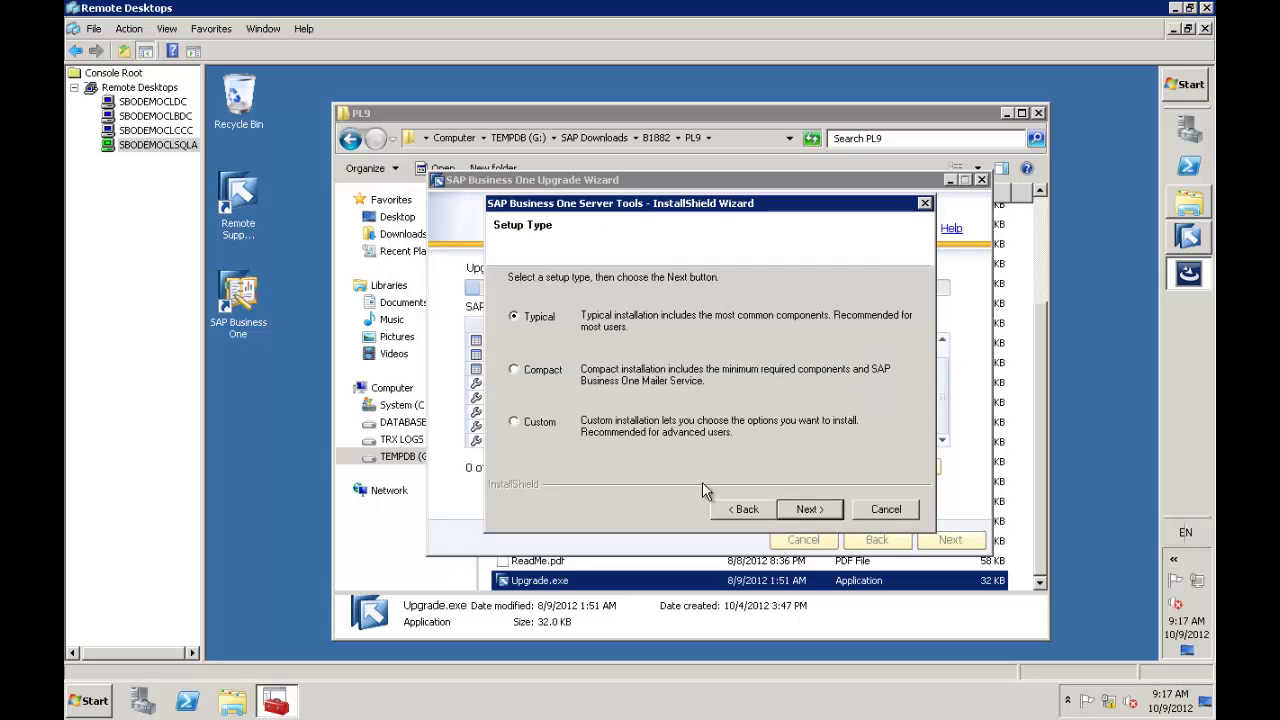
pyautogui.click(622, 430)
pyautogui.click(818, 510)
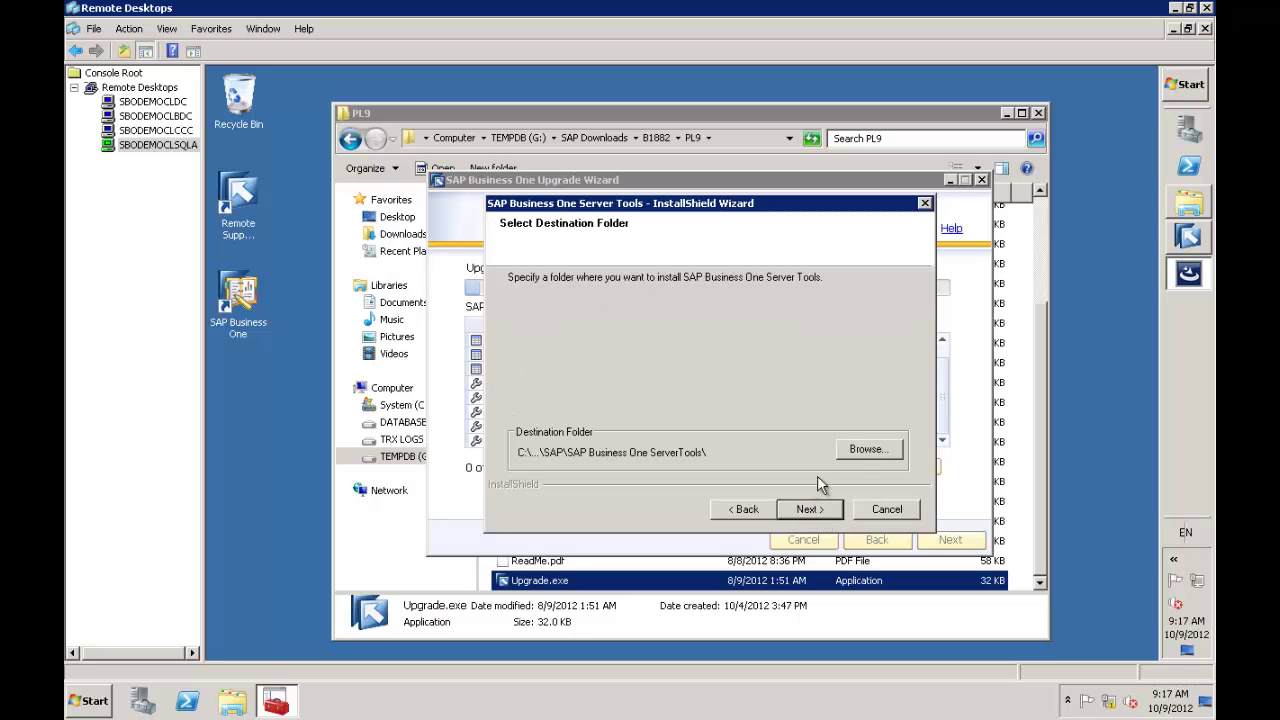
# Change the Server Tools destination path from the C: drive to G:
pyautogui.click(866, 452)
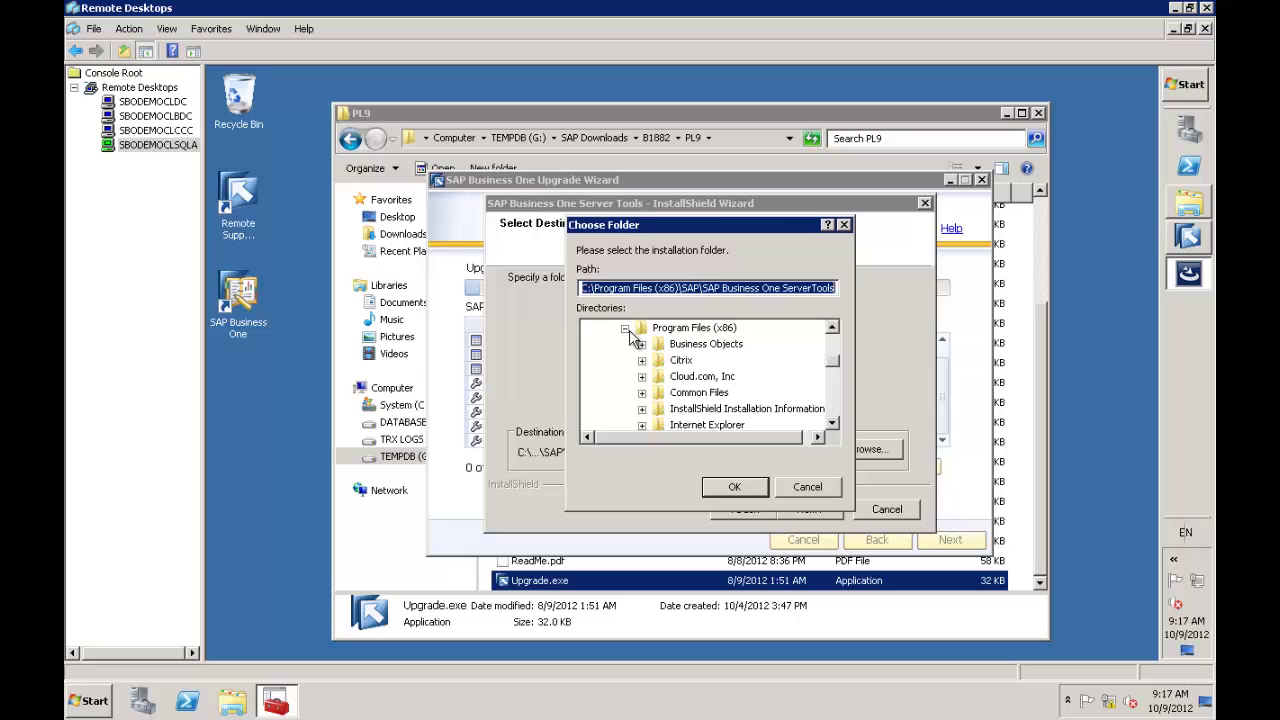
pyautogui.click(626, 330)
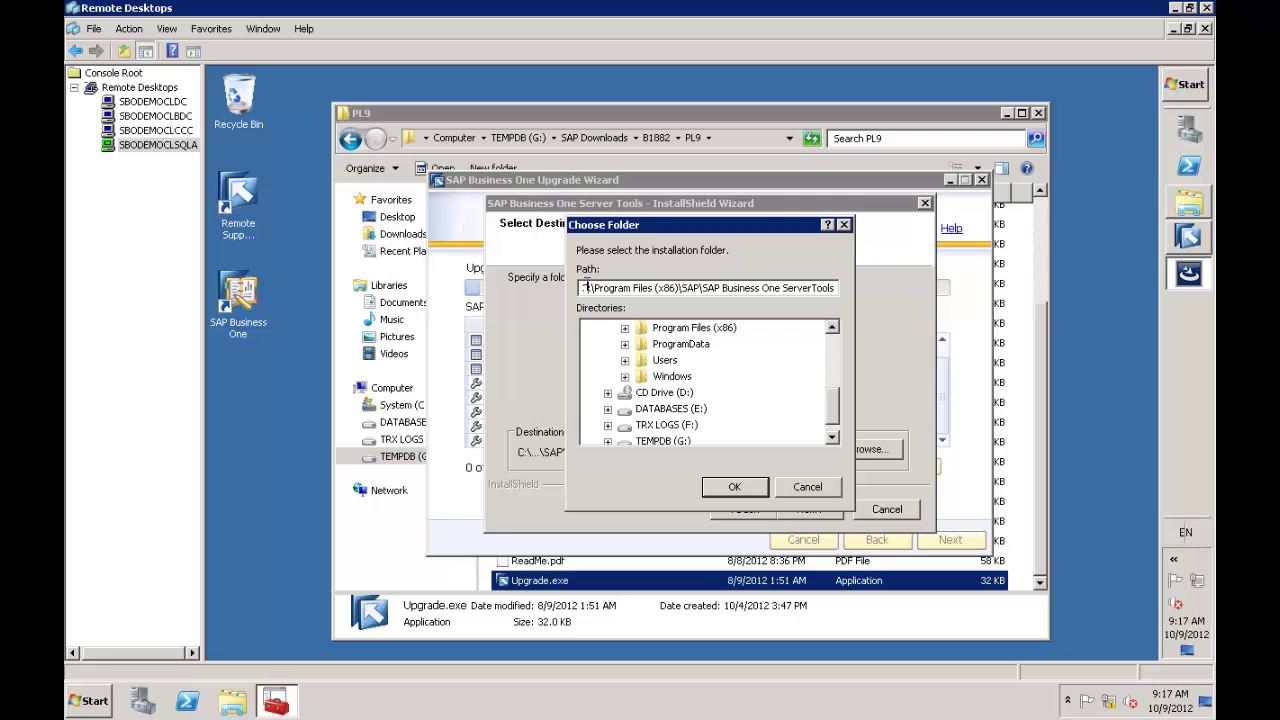
pyautogui.click(586, 287)
pyautogui.press('Delete')
pyautogui.press('Delete')
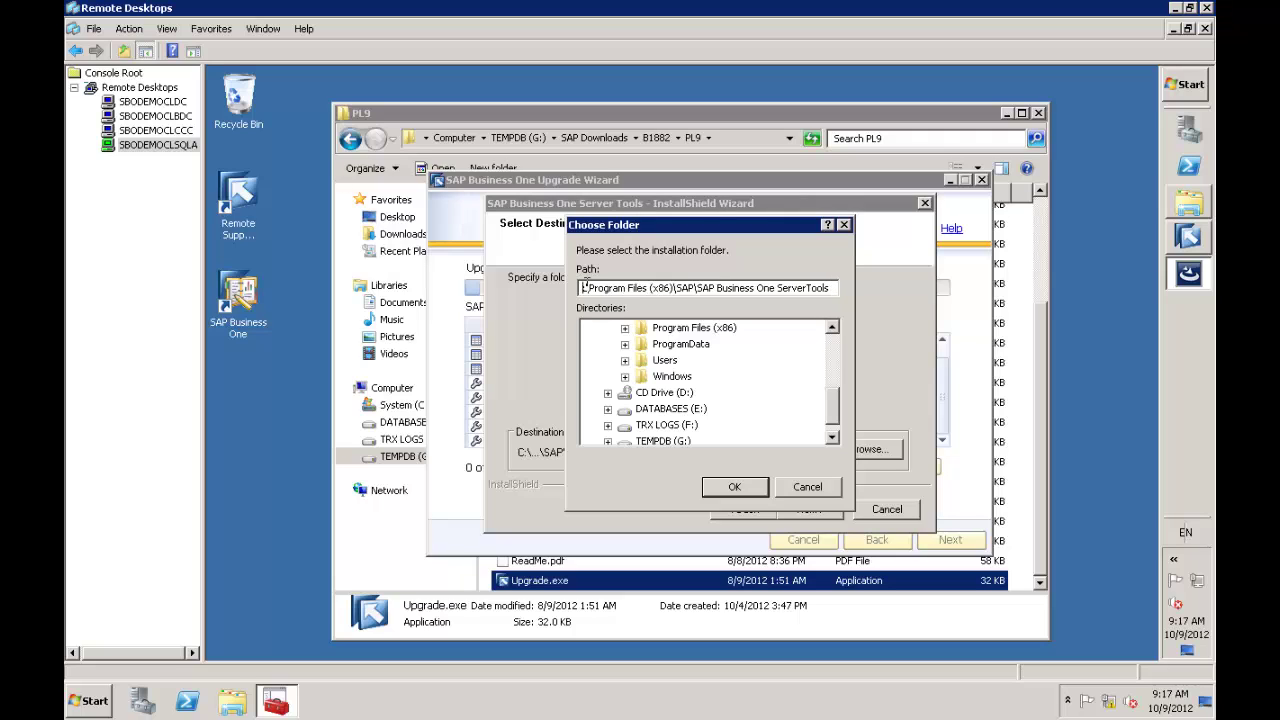
pyautogui.write('G:\\')
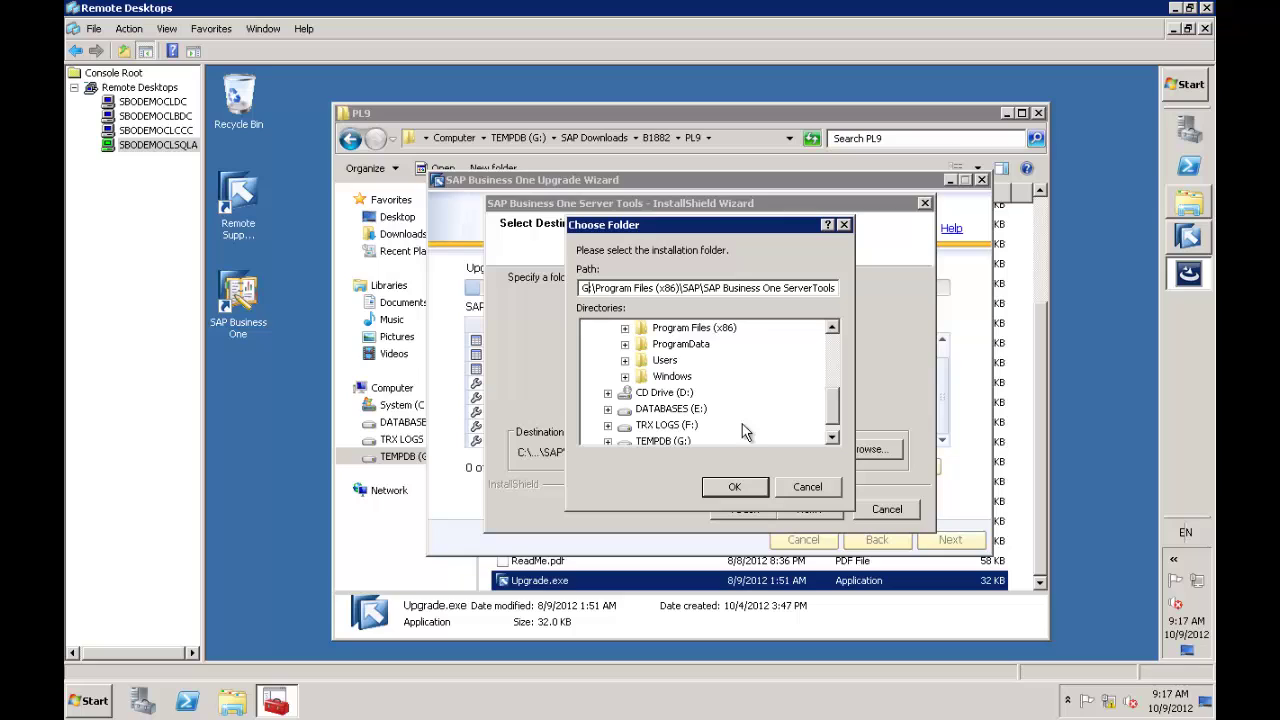
pyautogui.click(745, 490)
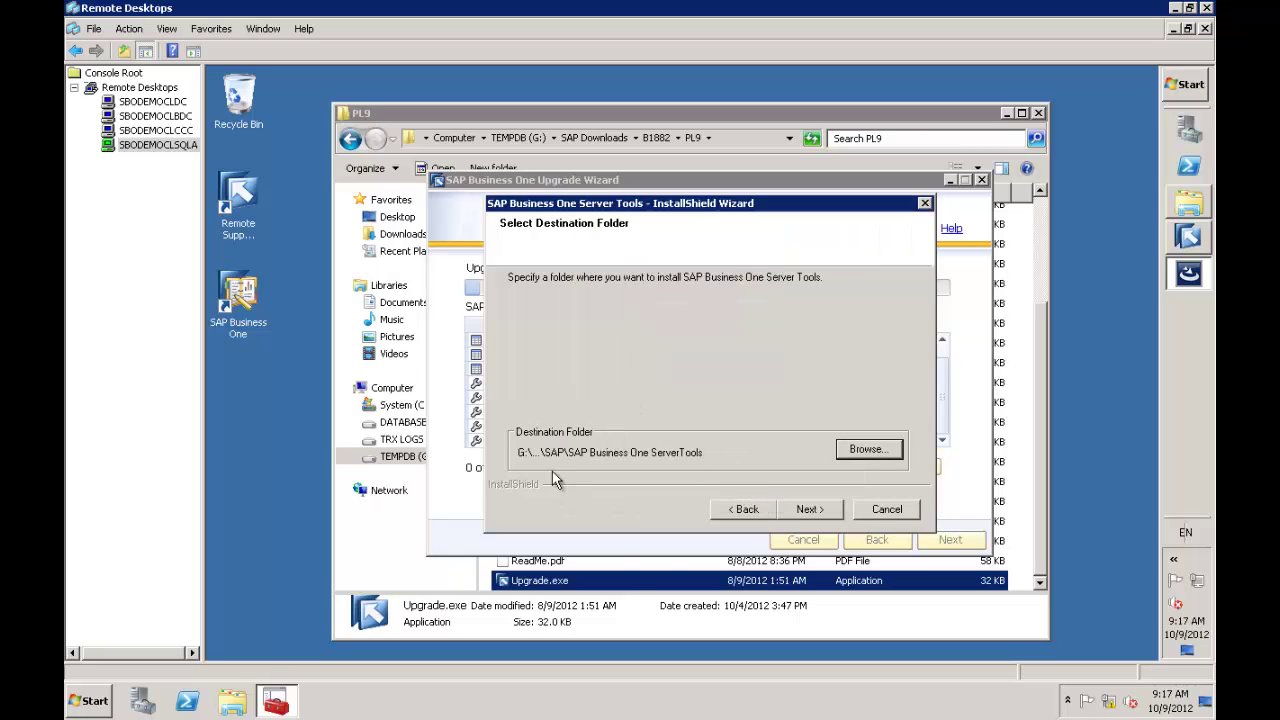
pyautogui.click(810, 510)
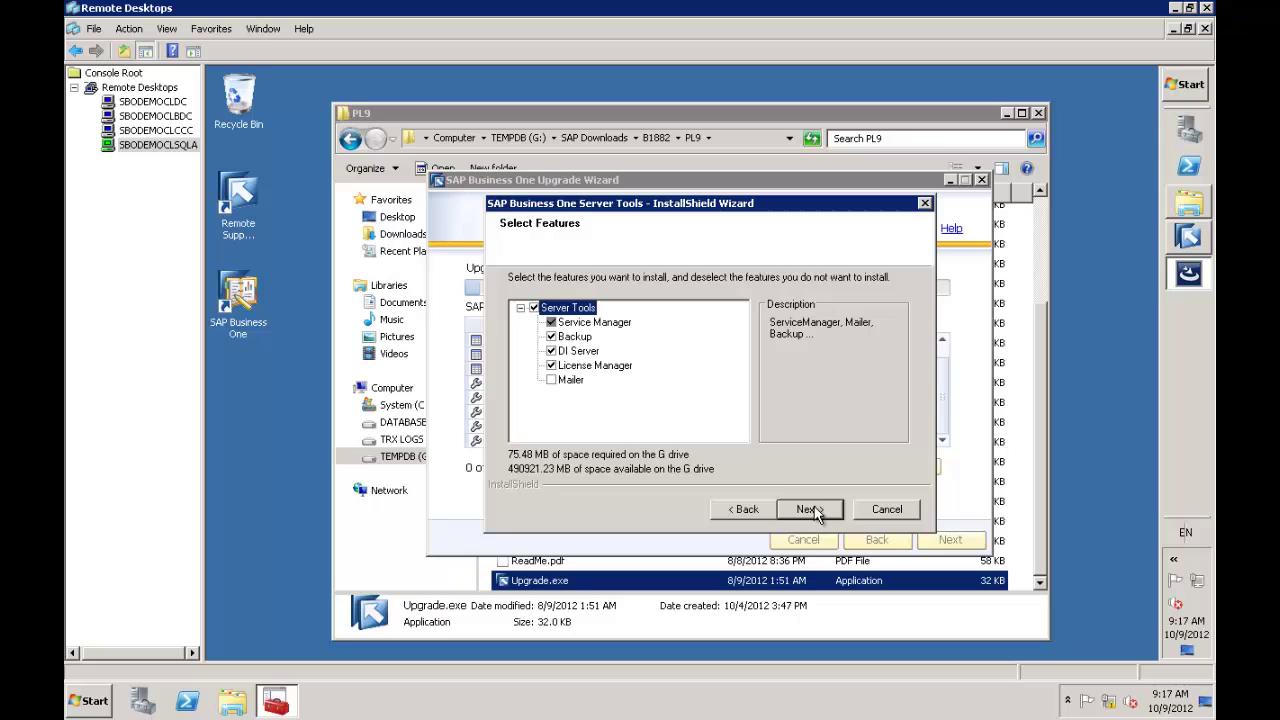
# Set and confirm the site user password, then install Server Tools
pyautogui.click(808, 510)
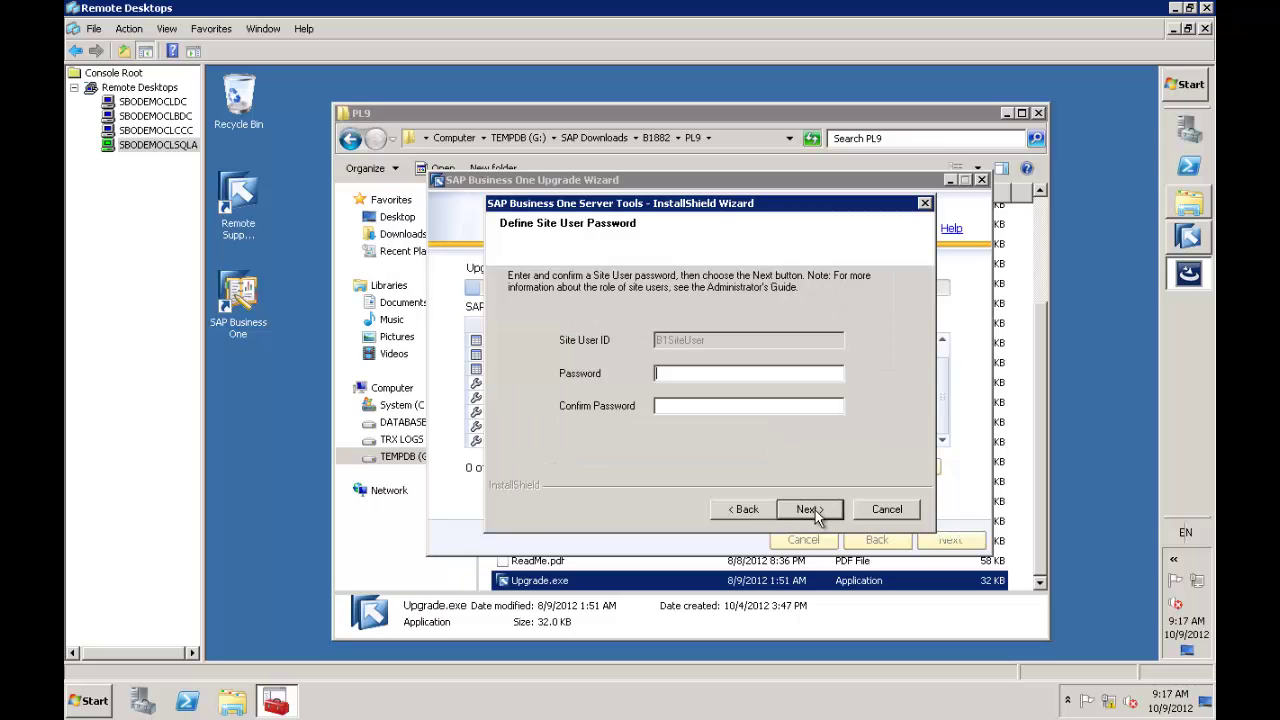
pyautogui.write('*******************')
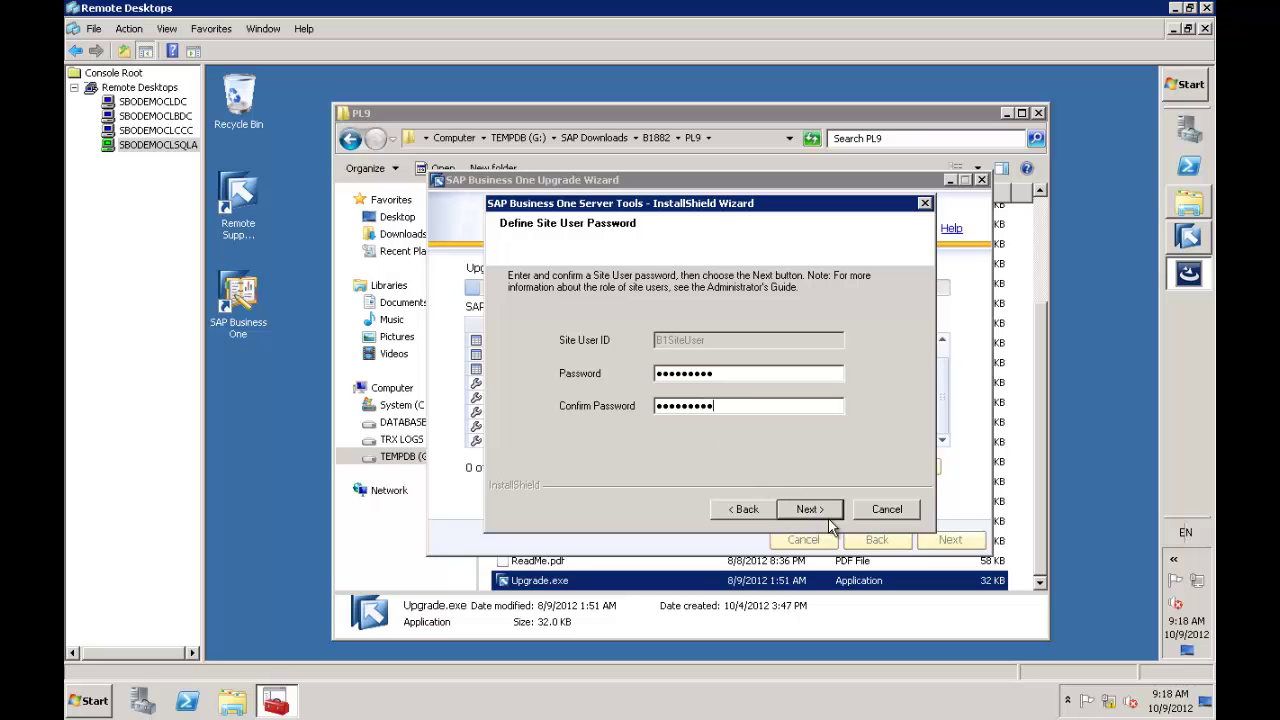
pyautogui.click(826, 515)
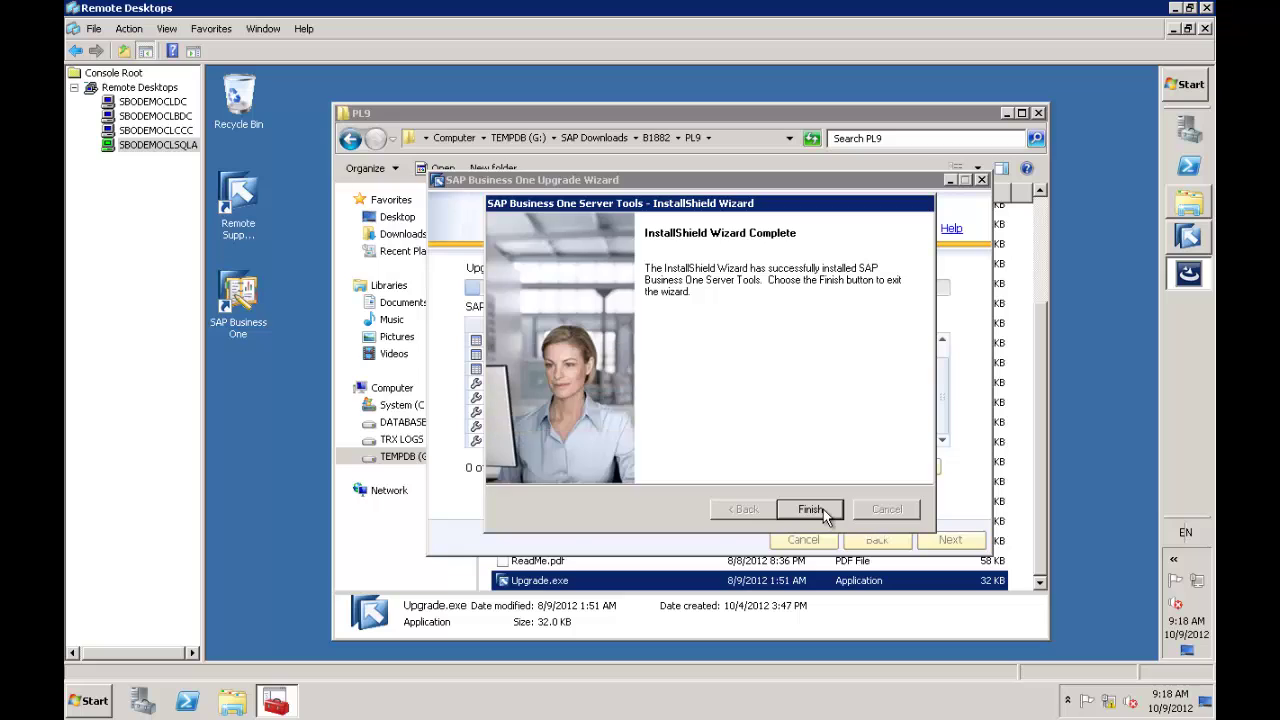
# Finish the Server Tools installer and wait for the Outlook Integration Server installer
pyautogui.click(811, 510)
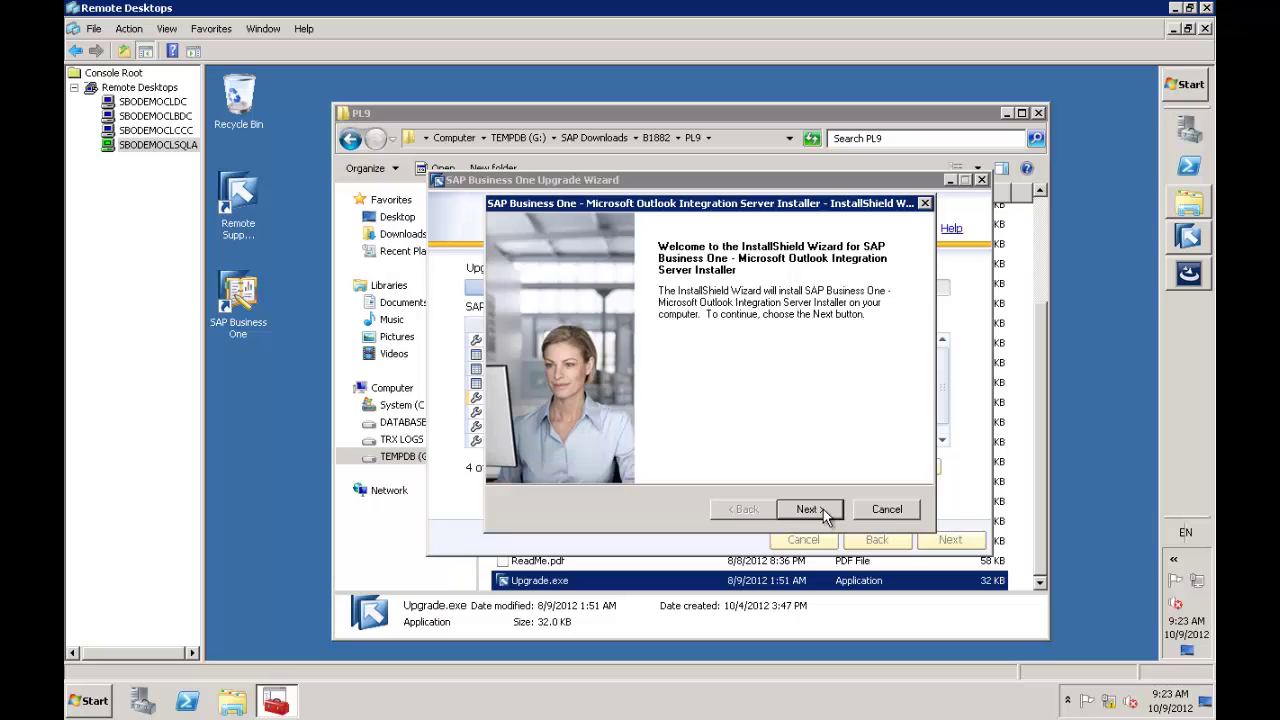
# Install the Outlook Integration Server into its default destination folder and close its installer
pyautogui.click(806, 509)
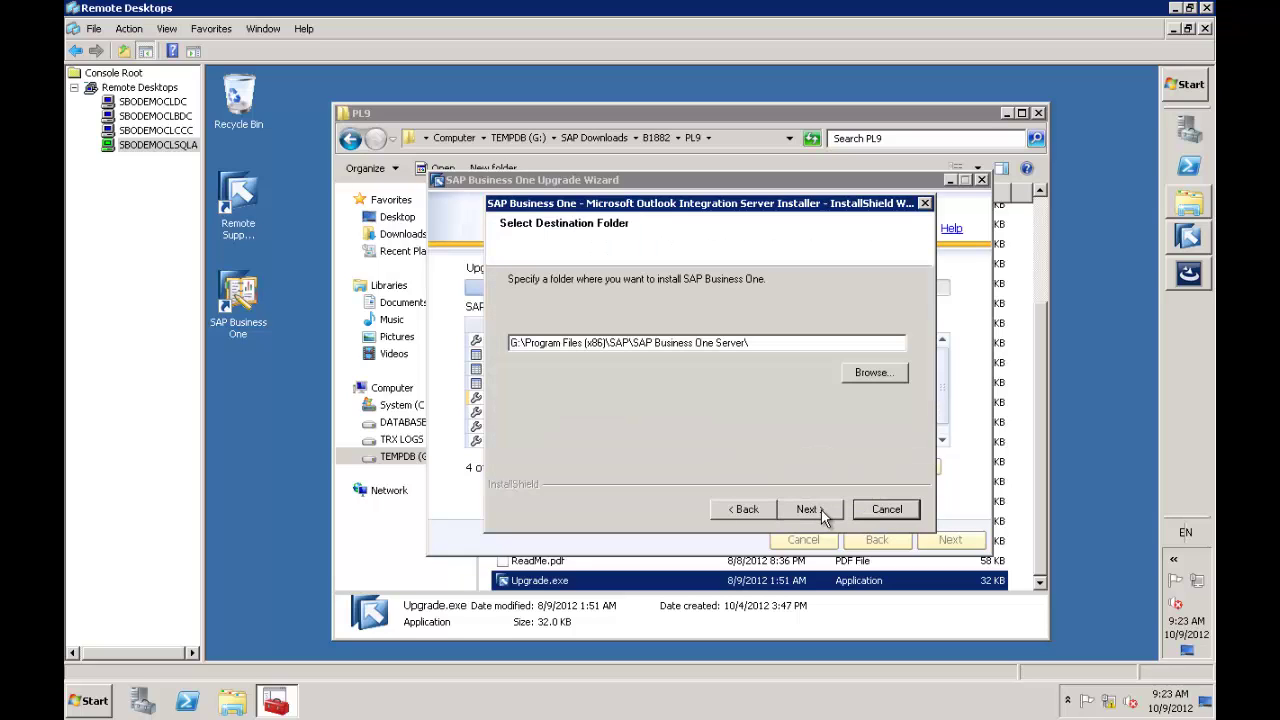
pyautogui.click(820, 512)
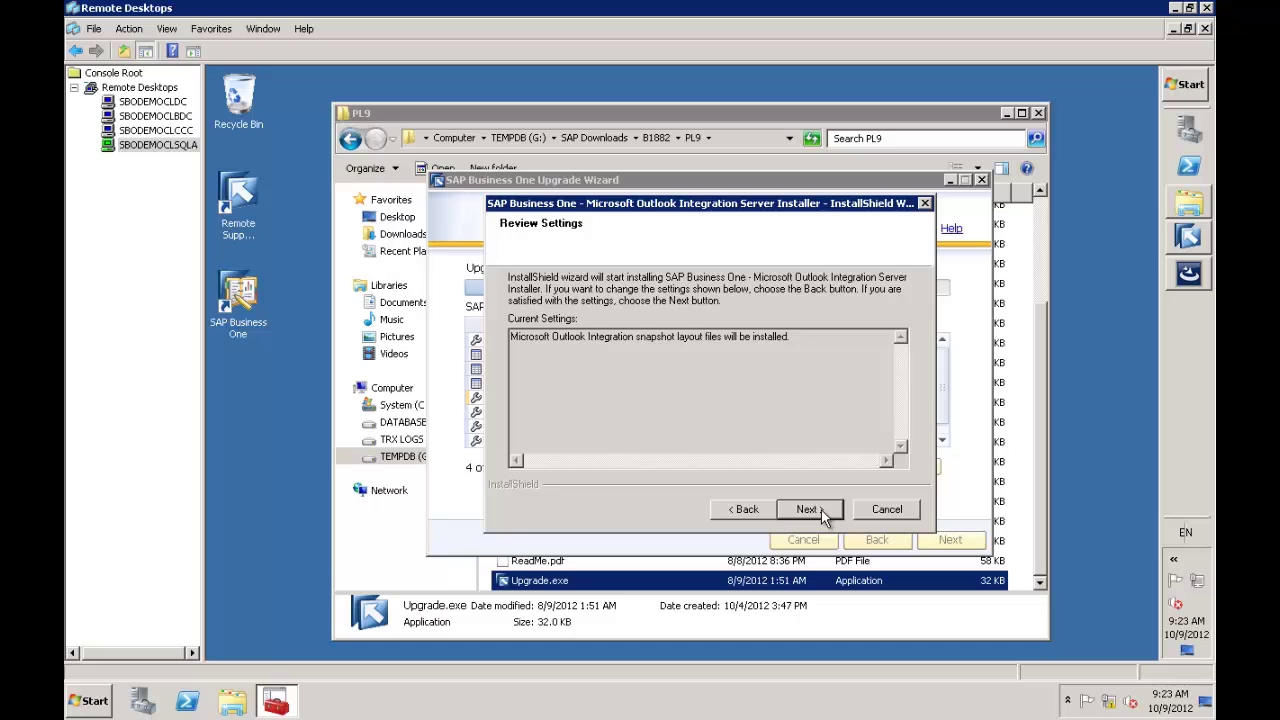
pyautogui.click(820, 512)
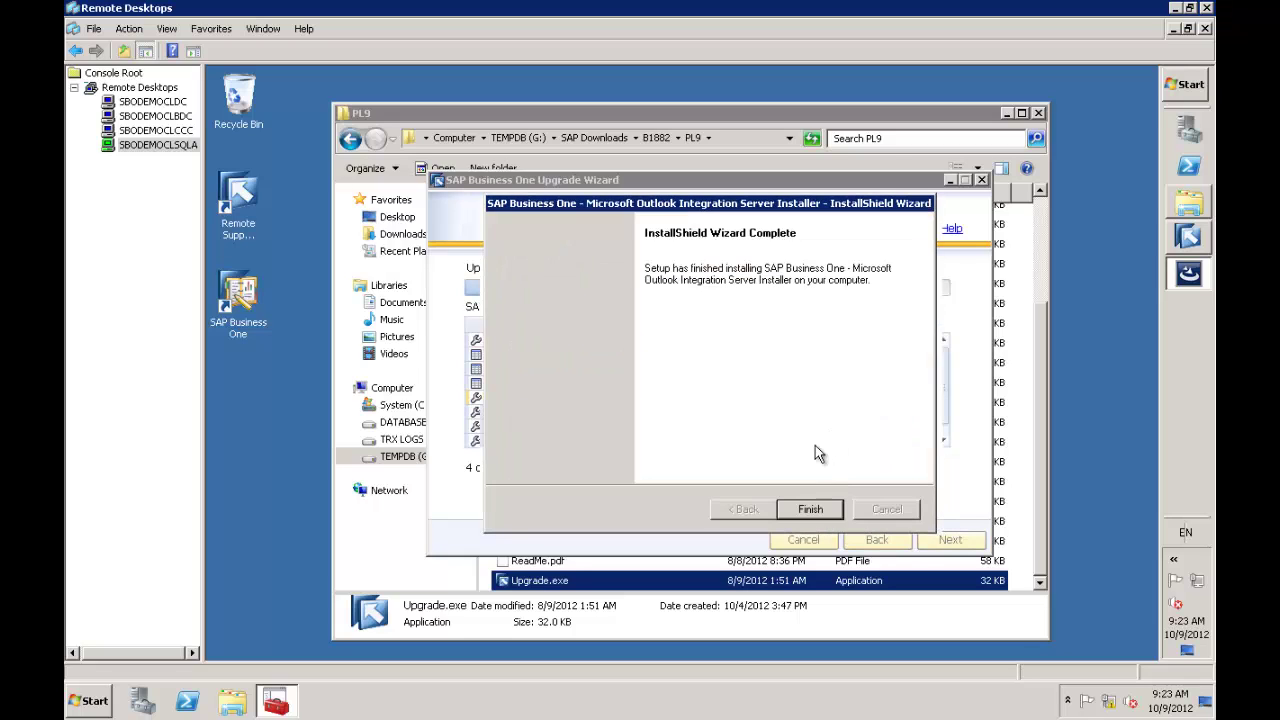
pyautogui.click(807, 510)
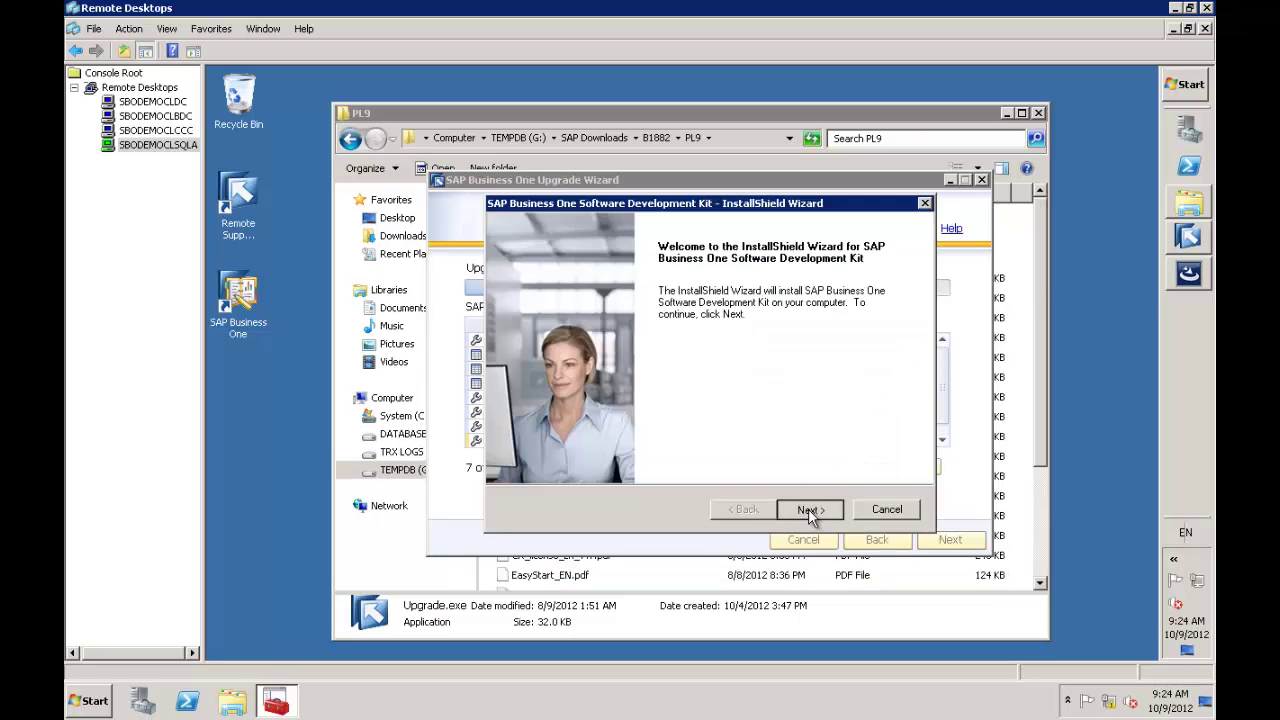
# Enter the user's name and company name 'SMB Solutions' as the SDK customer information
pyautogui.click(808, 510)
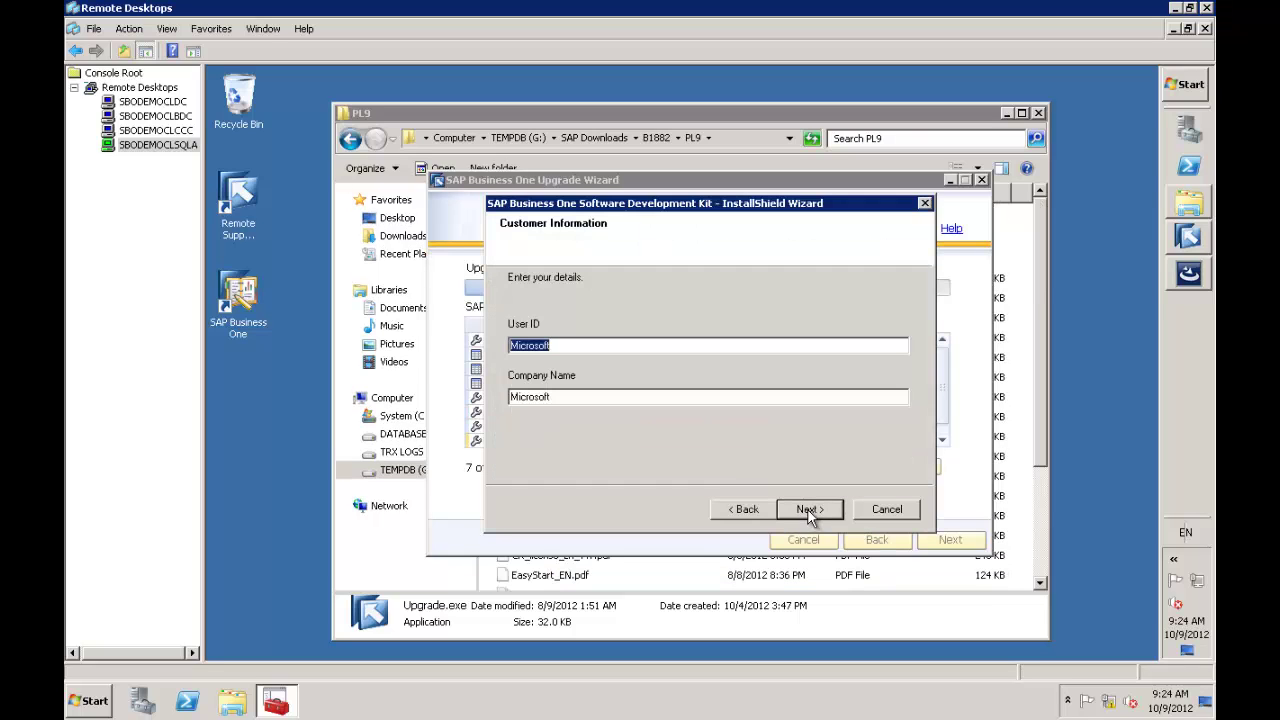
pyautogui.write('Richard Duffy')
pyautogui.press('Tab')
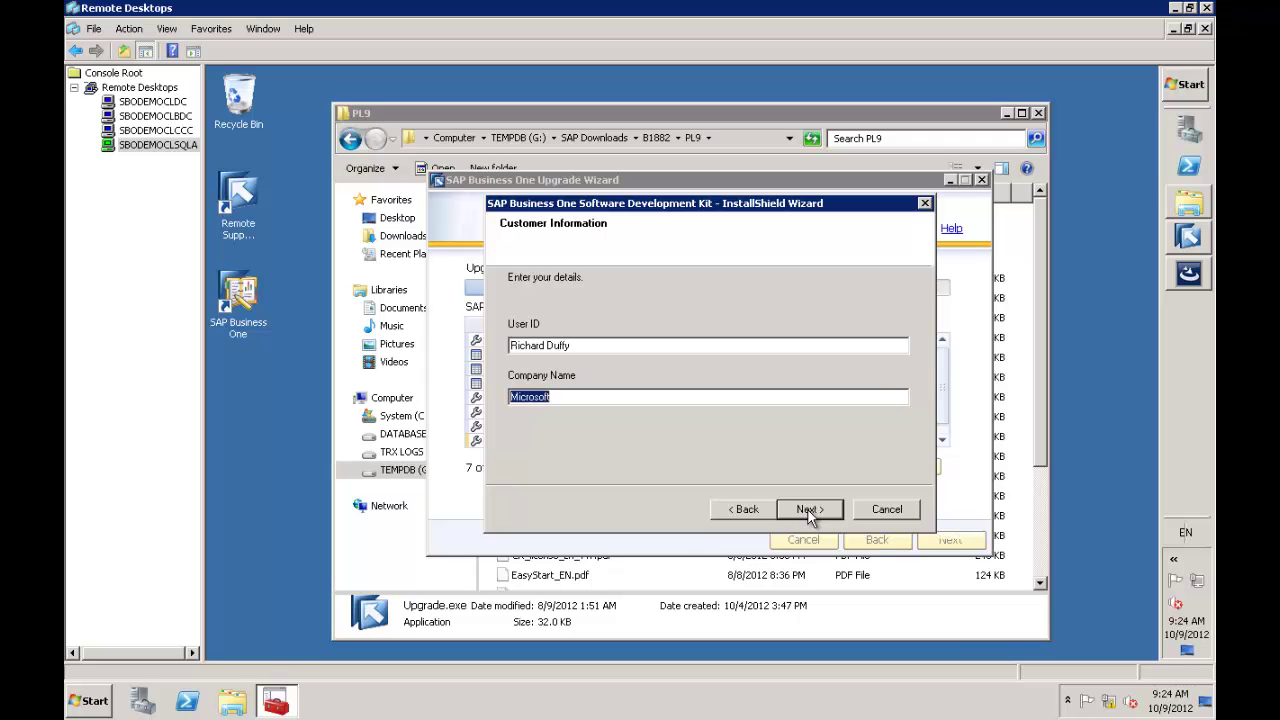
pyautogui.write('SMB Solutions')
pyautogui.click(821, 511)
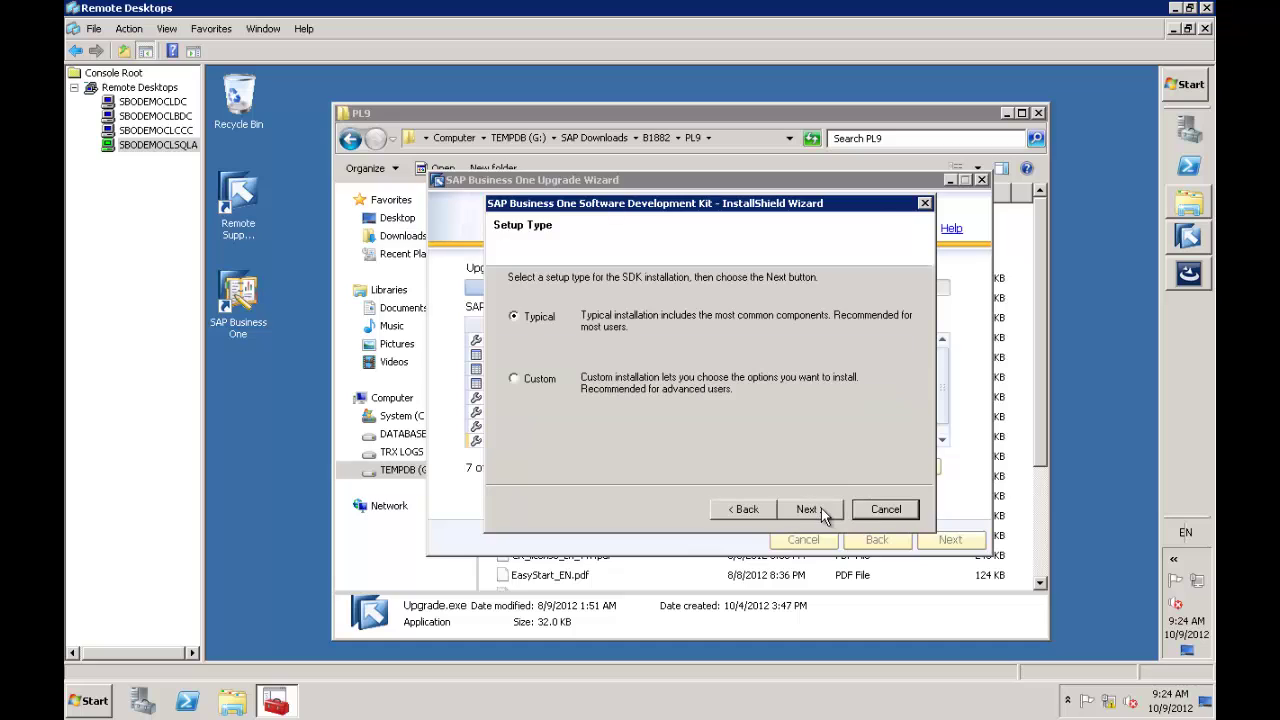
# Choose a Custom SDK setup and change the install path from the C: to the G: drive
pyautogui.click(537, 380)
pyautogui.click(810, 511)
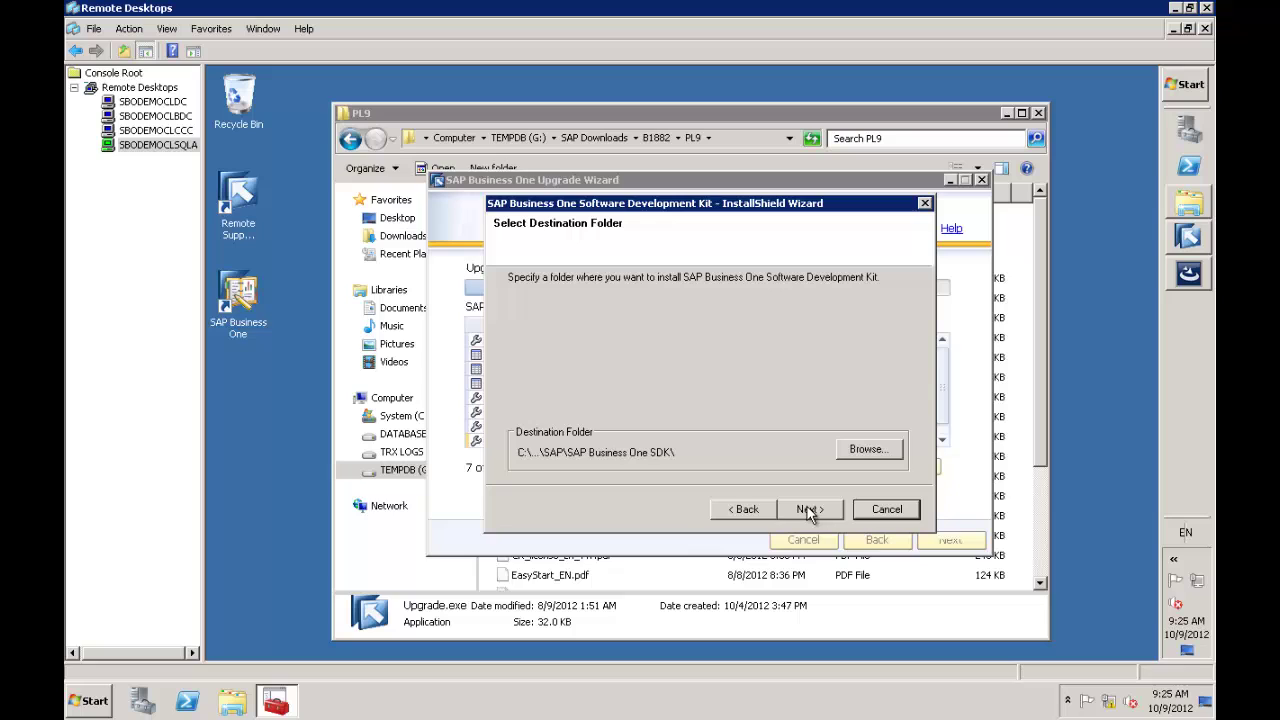
pyautogui.click(895, 453)
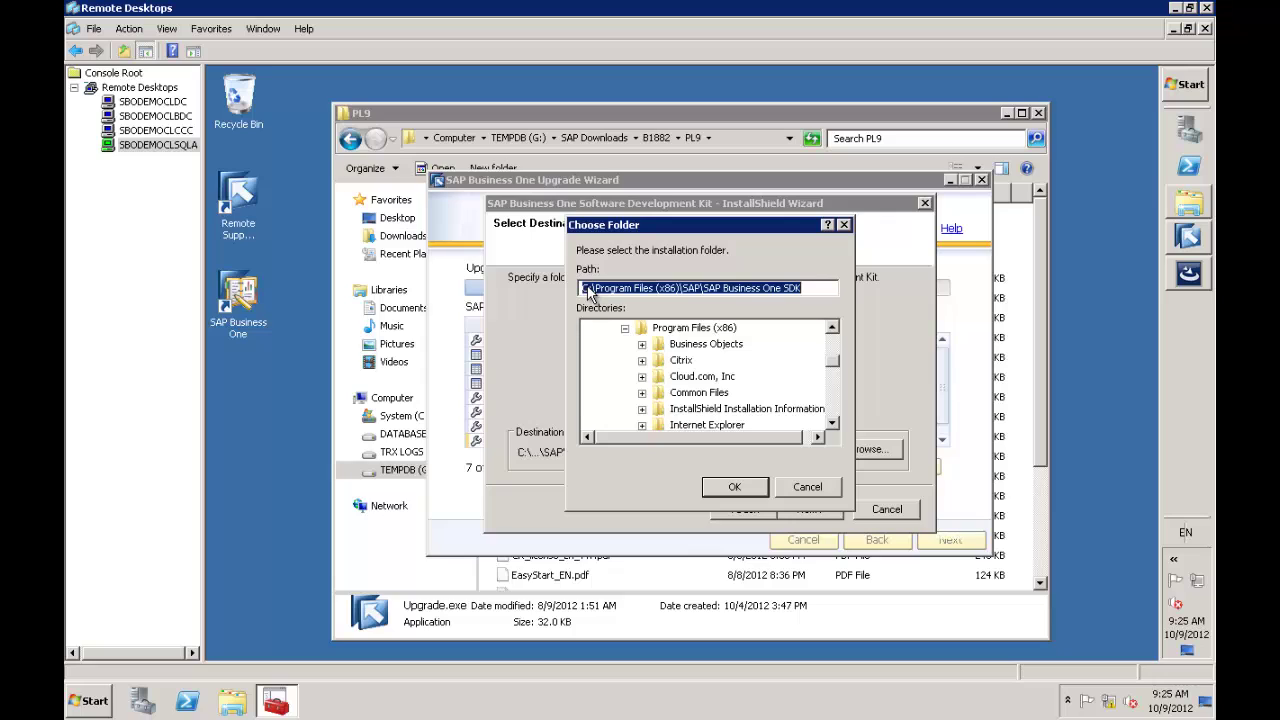
pyautogui.click(589, 288)
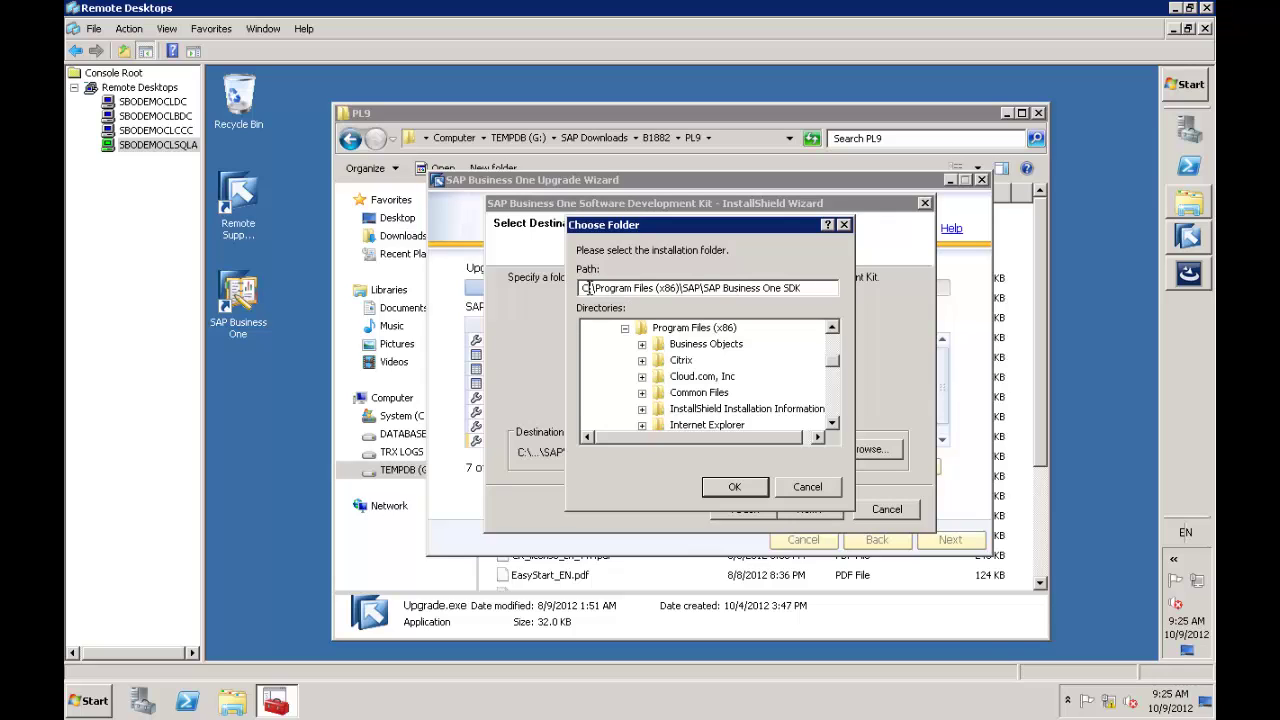
pyautogui.press('BackSpace')
pyautogui.press('BackSpace')
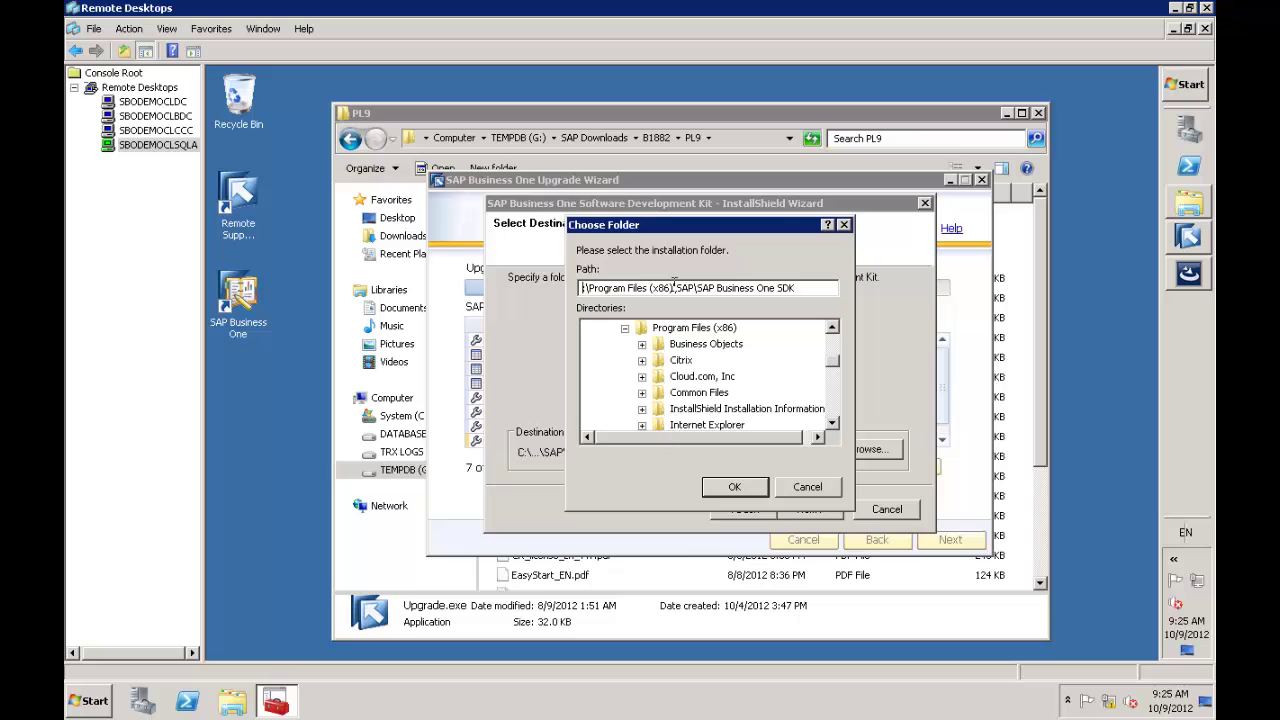
pyautogui.click(741, 490)
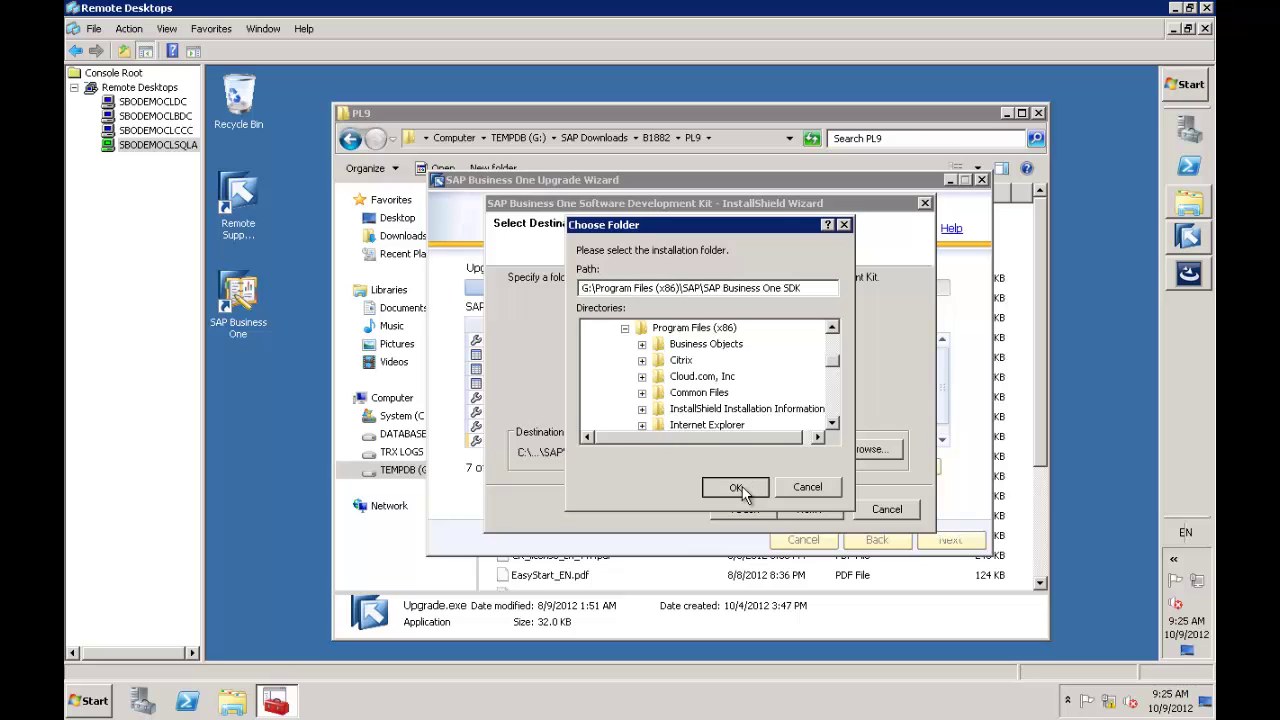
pyautogui.click(810, 509)
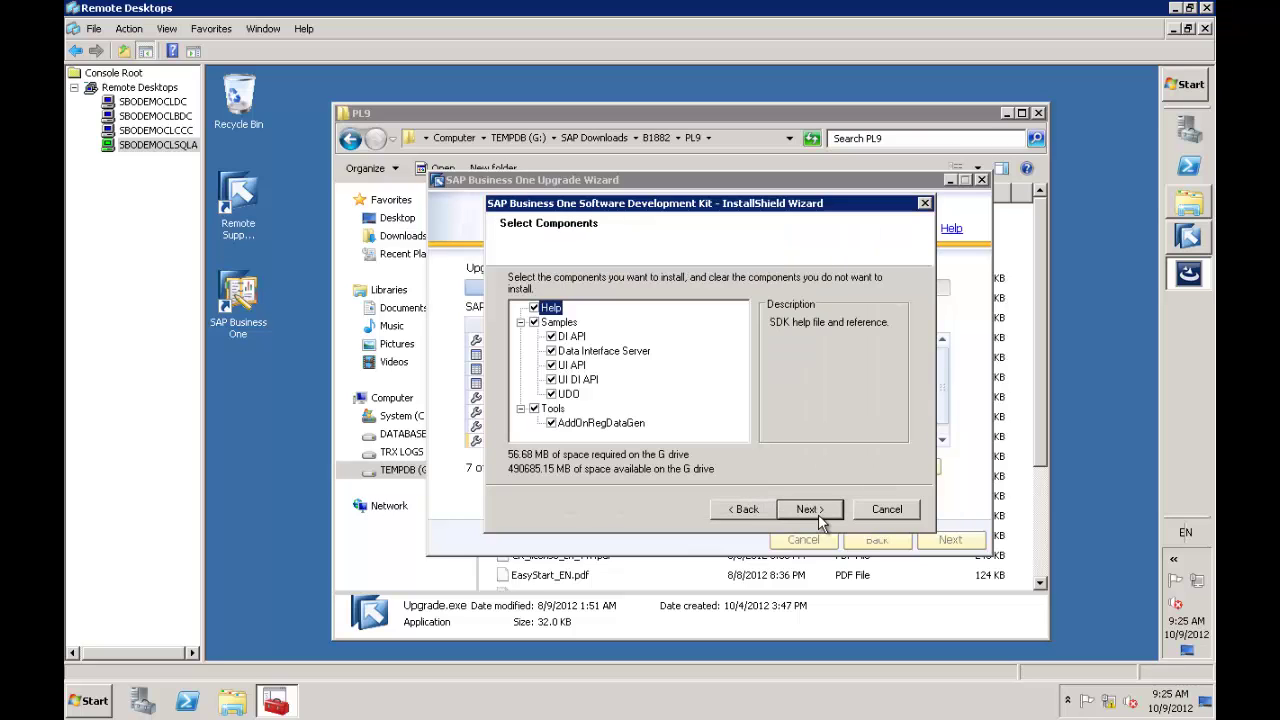
# Install the selected SDK components and close the finished SDK installer
pyautogui.click(819, 514)
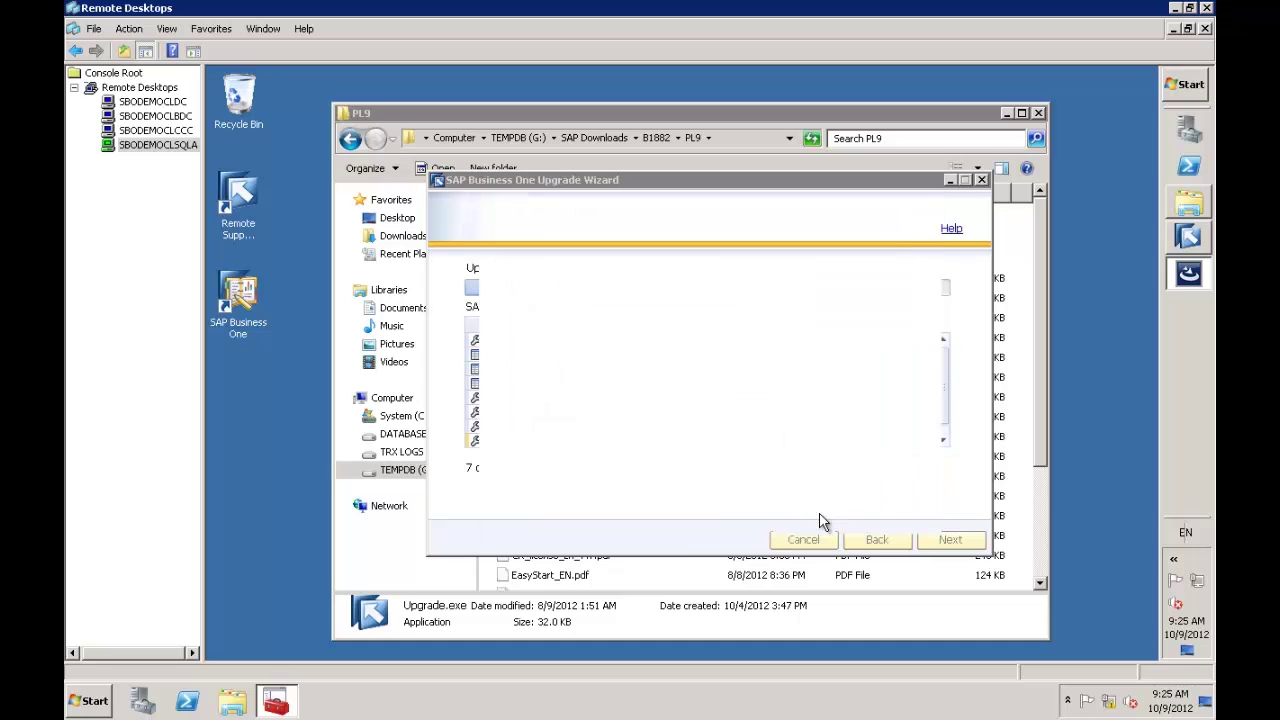
pyautogui.click(812, 509)
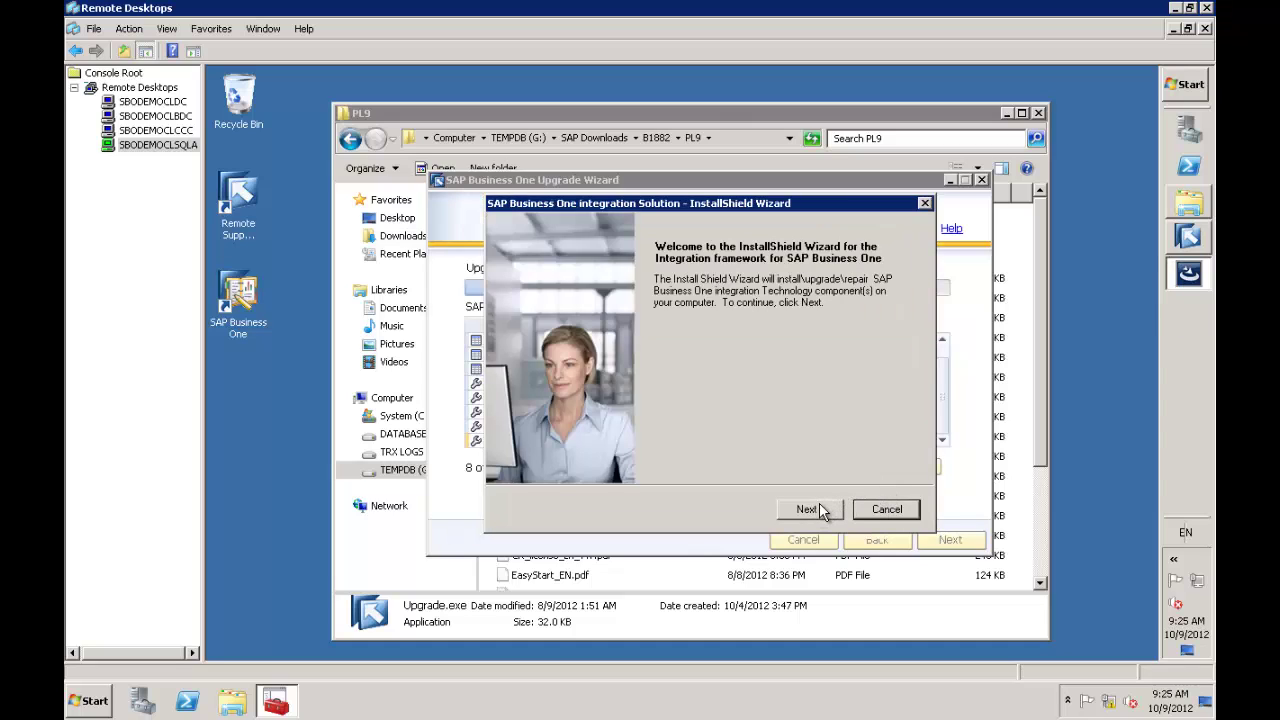
pyautogui.click(808, 510)
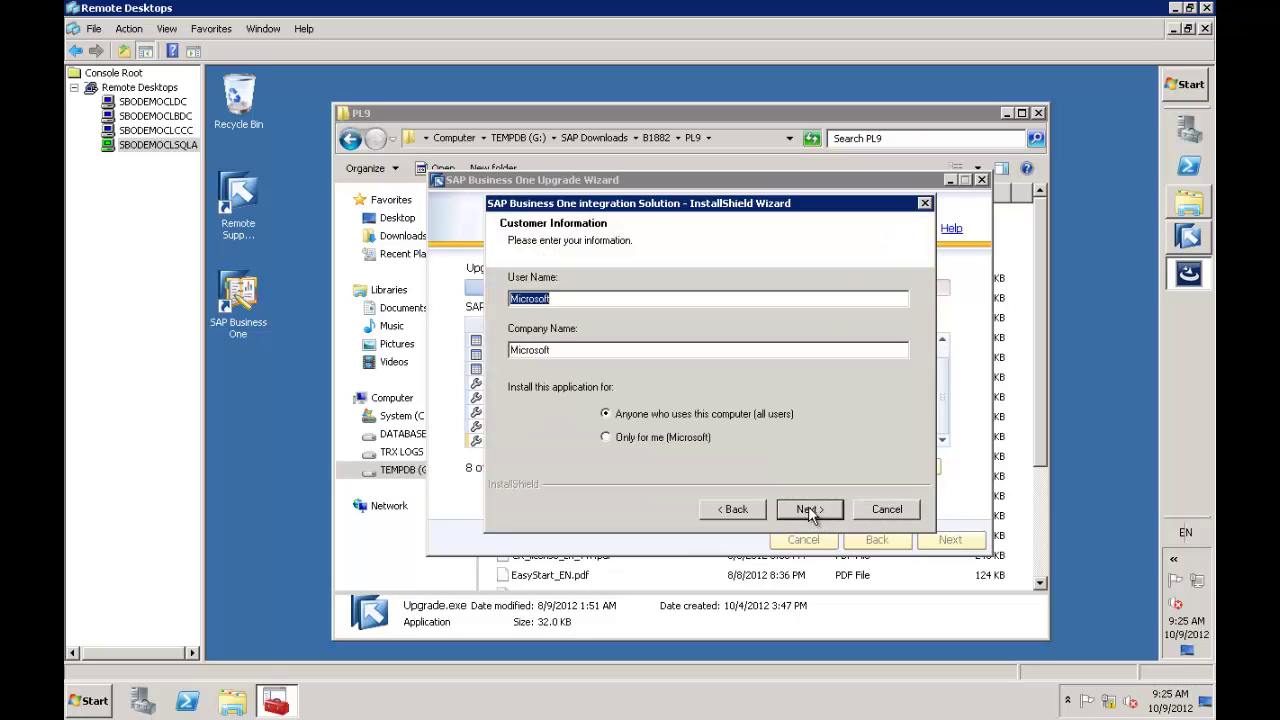
# Enter the user's name and company 'SMB Solutions', then pass Action Review and the backup warning
pyautogui.write('Richard Duffy')
pyautogui.press('Tab')
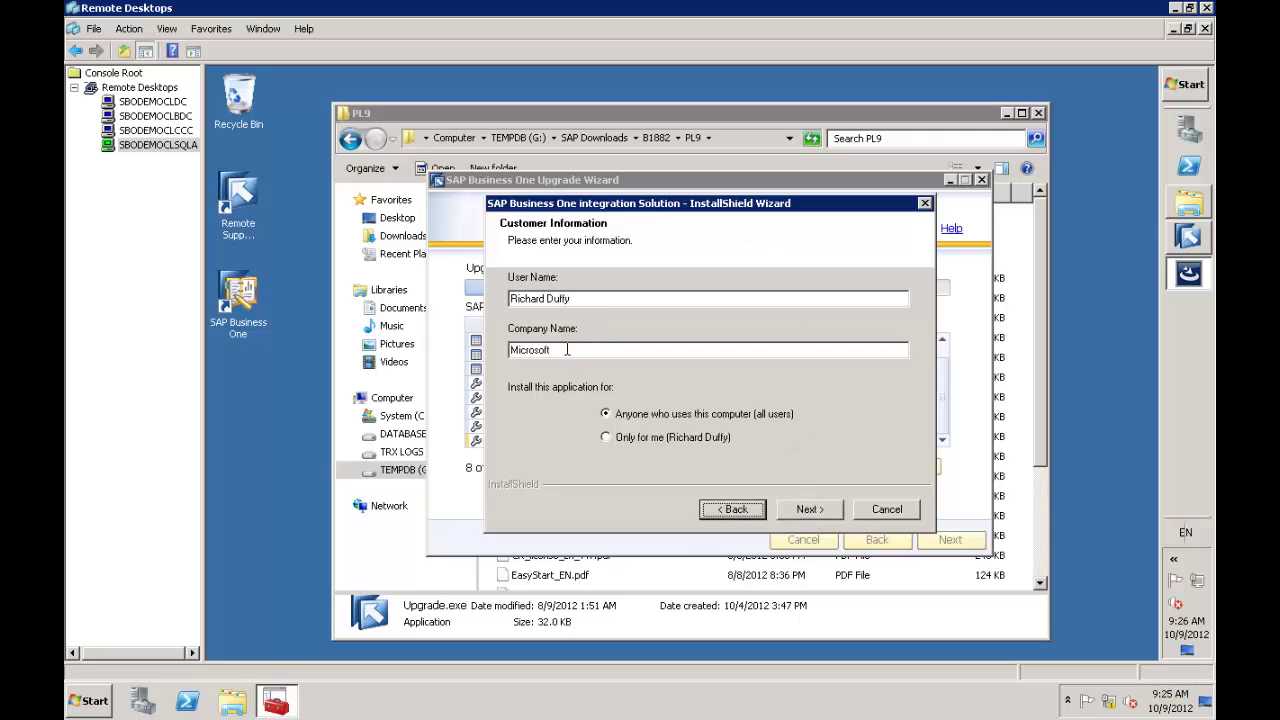
pyautogui.hotkey('shift', 'Tab')
pyautogui.hotkey('shift', 'Tab')
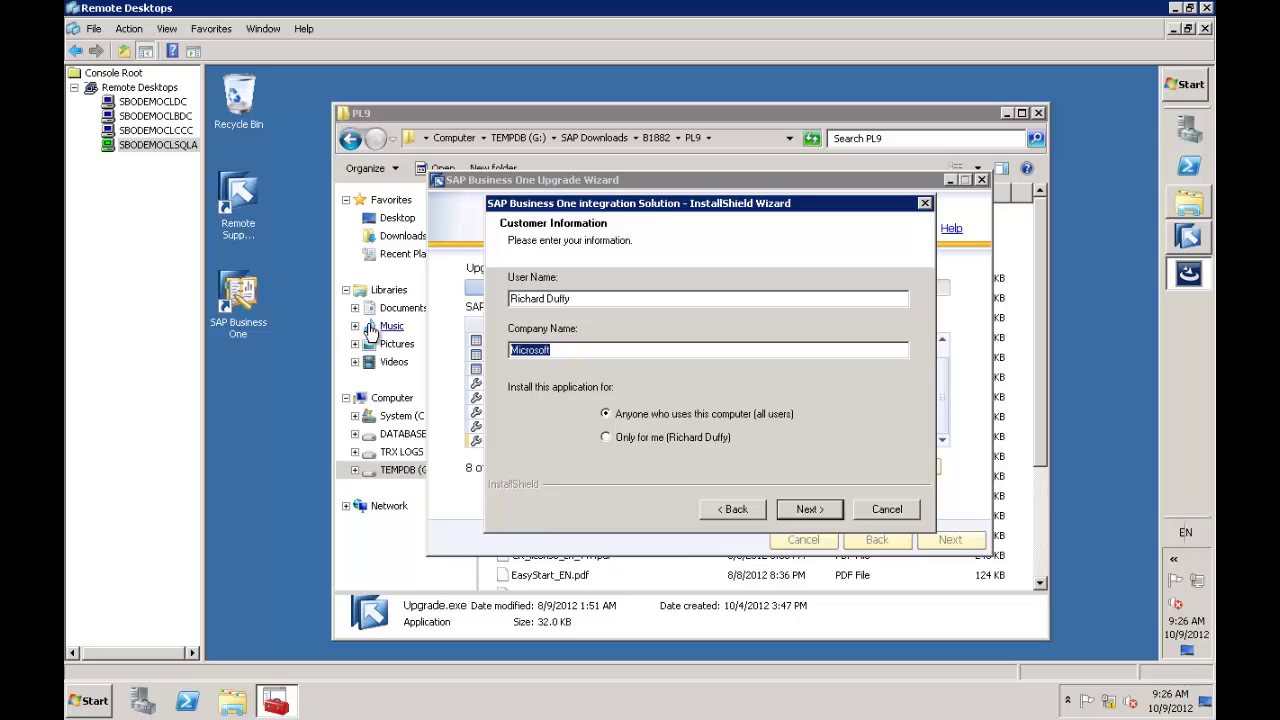
pyautogui.write('SMB Solutions')
pyautogui.click(802, 511)
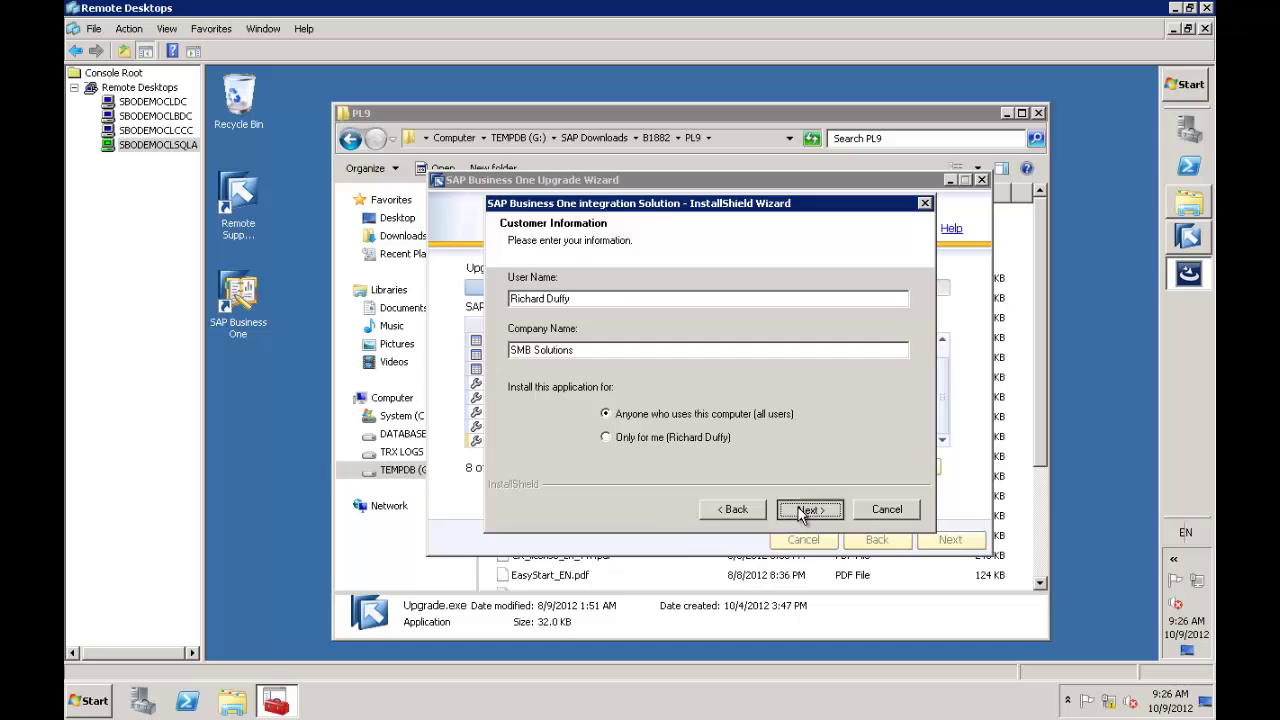
pyautogui.click(803, 511)
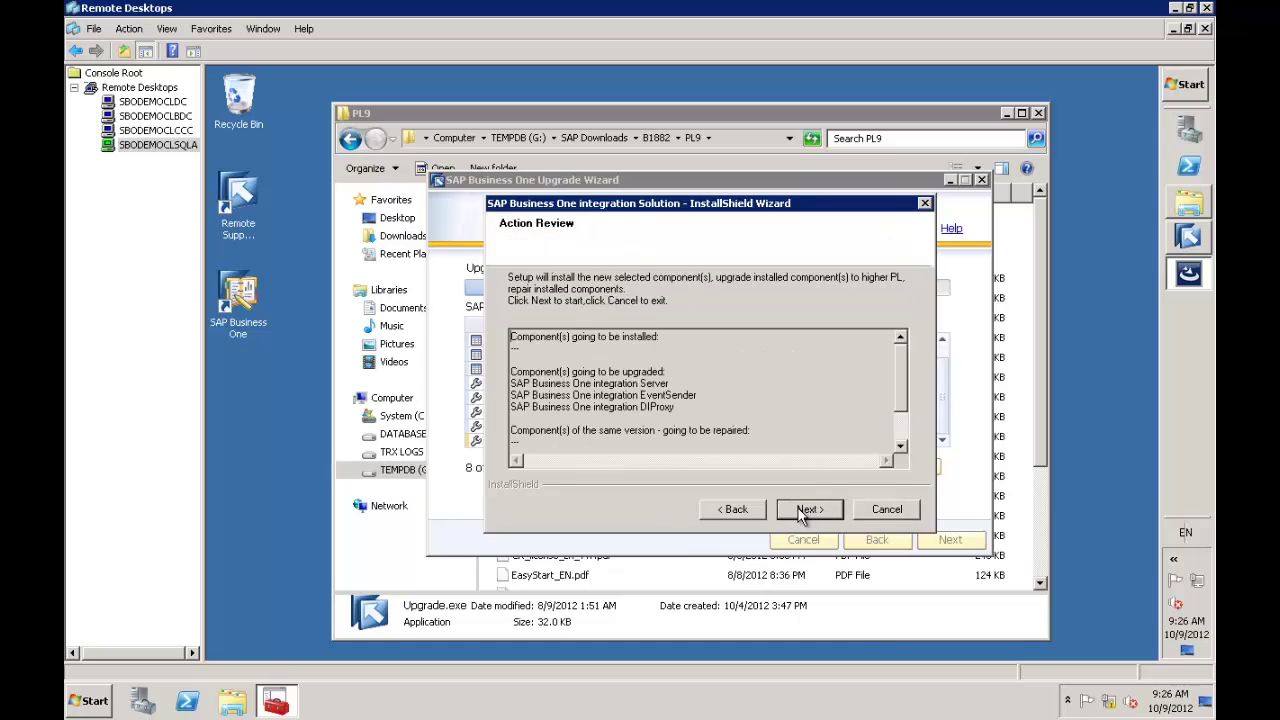
pyautogui.click(801, 511)
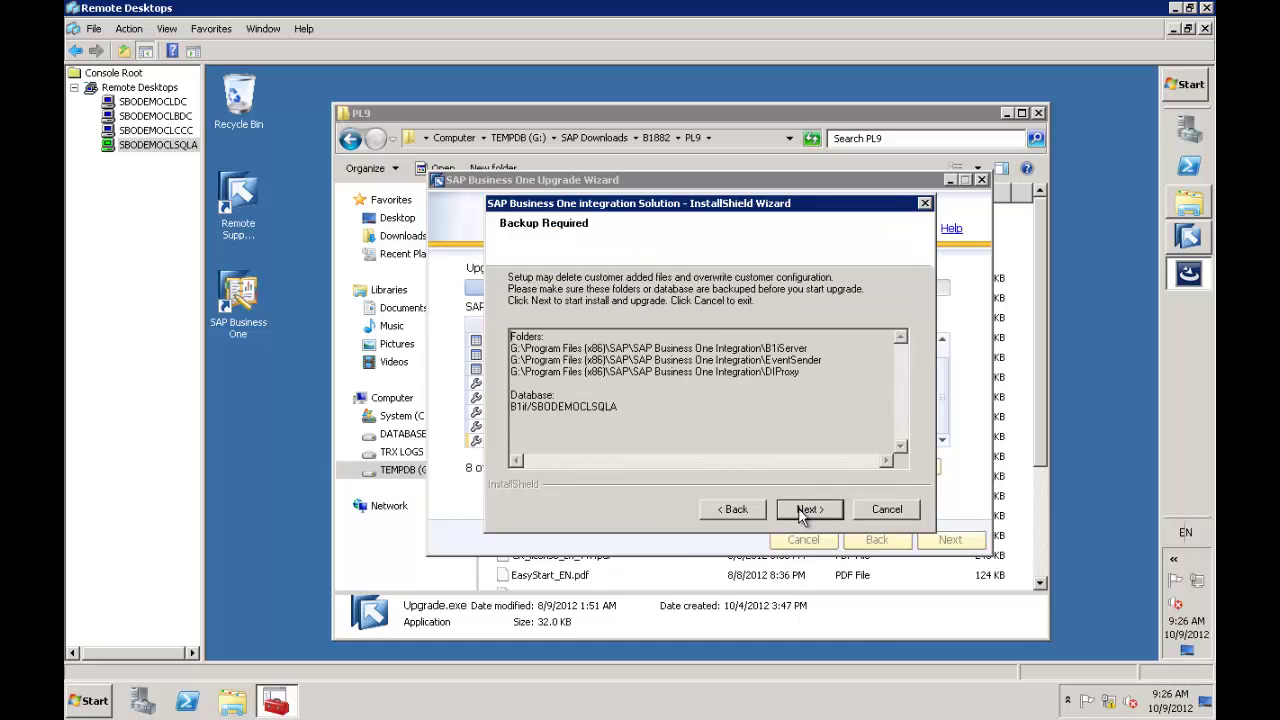
pyautogui.click(799, 510)
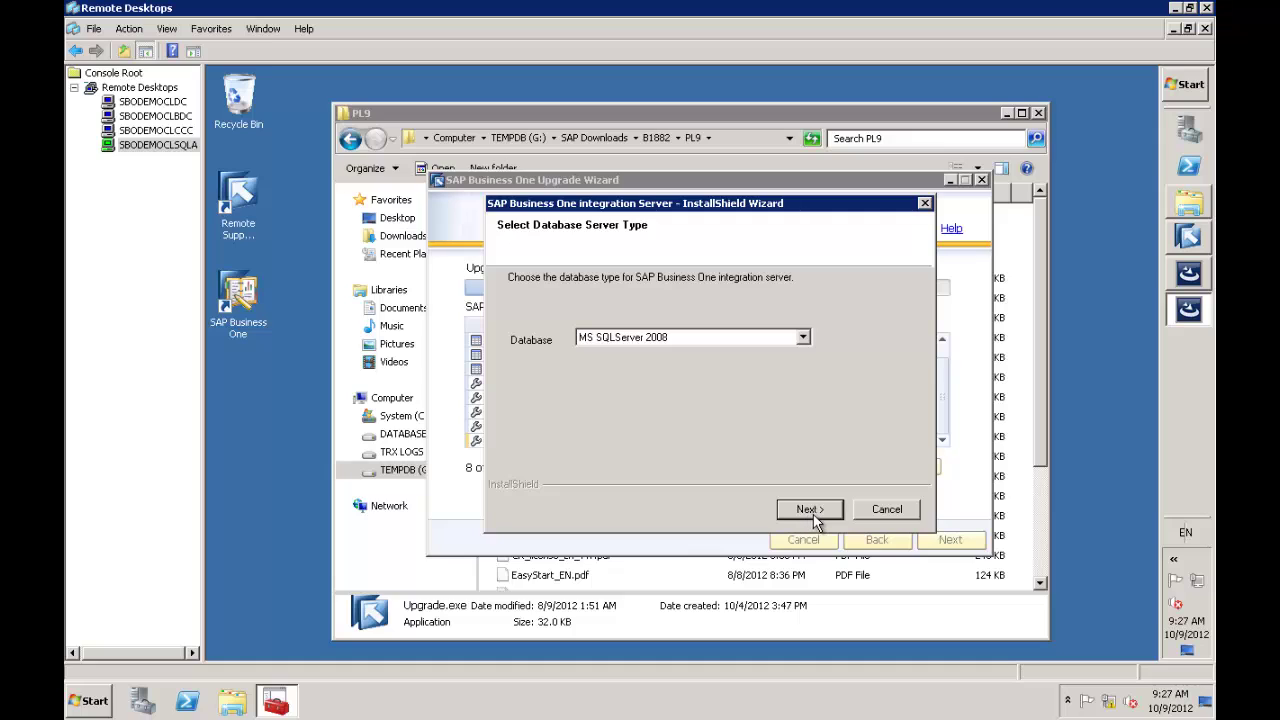
# Keep MS SQLServer 2008, enter the sa password, test the connection, and install the integration server
pyautogui.click(813, 511)
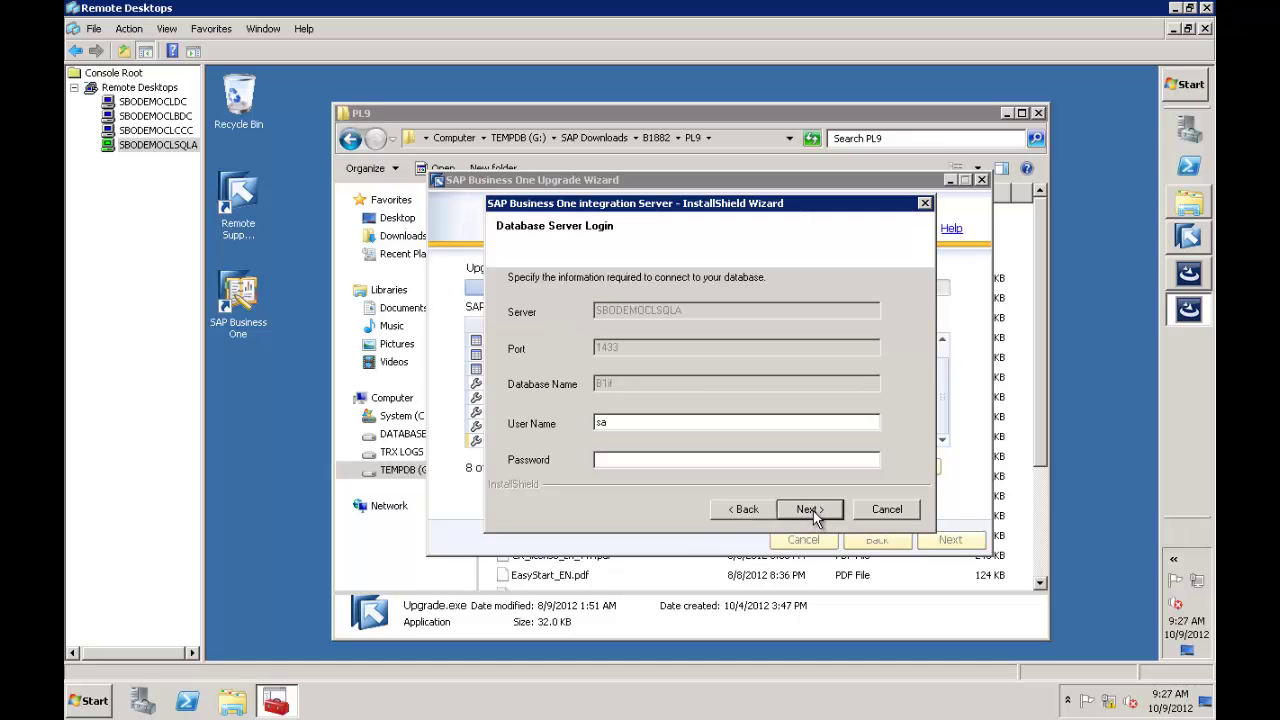
pyautogui.click(684, 460)
pyautogui.write('*********')
pyautogui.click(808, 509)
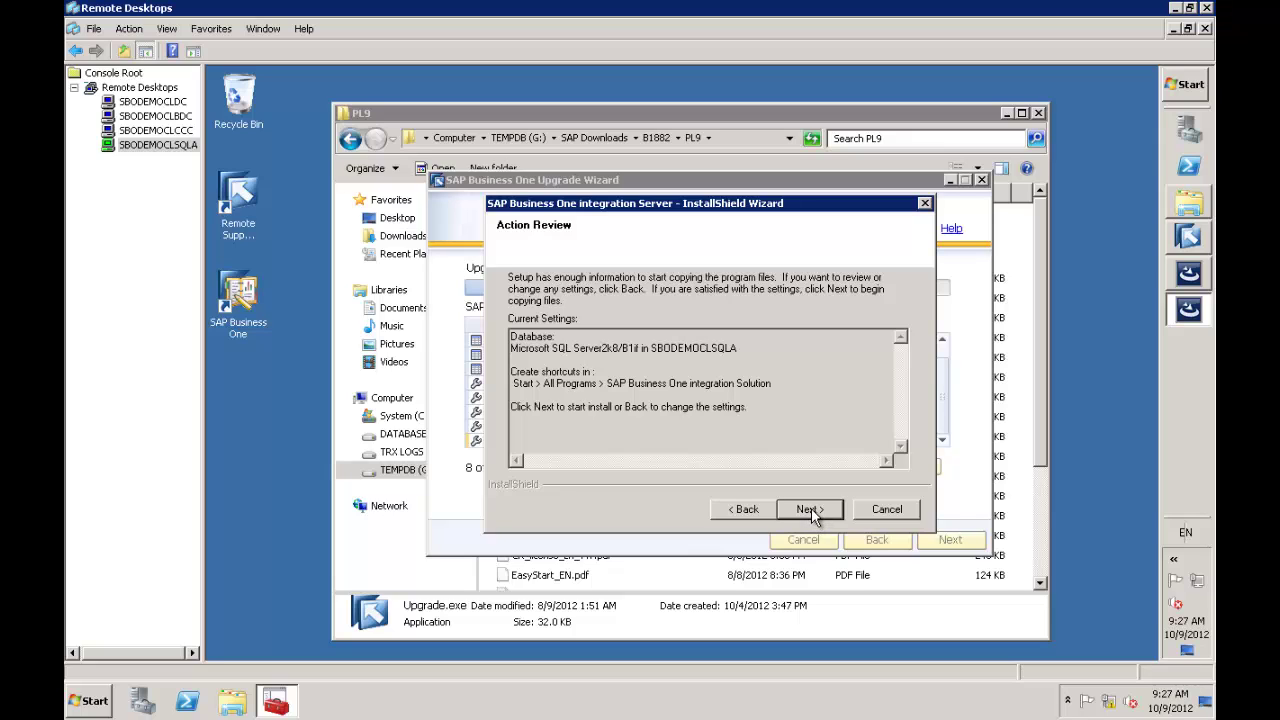
pyautogui.click(811, 509)
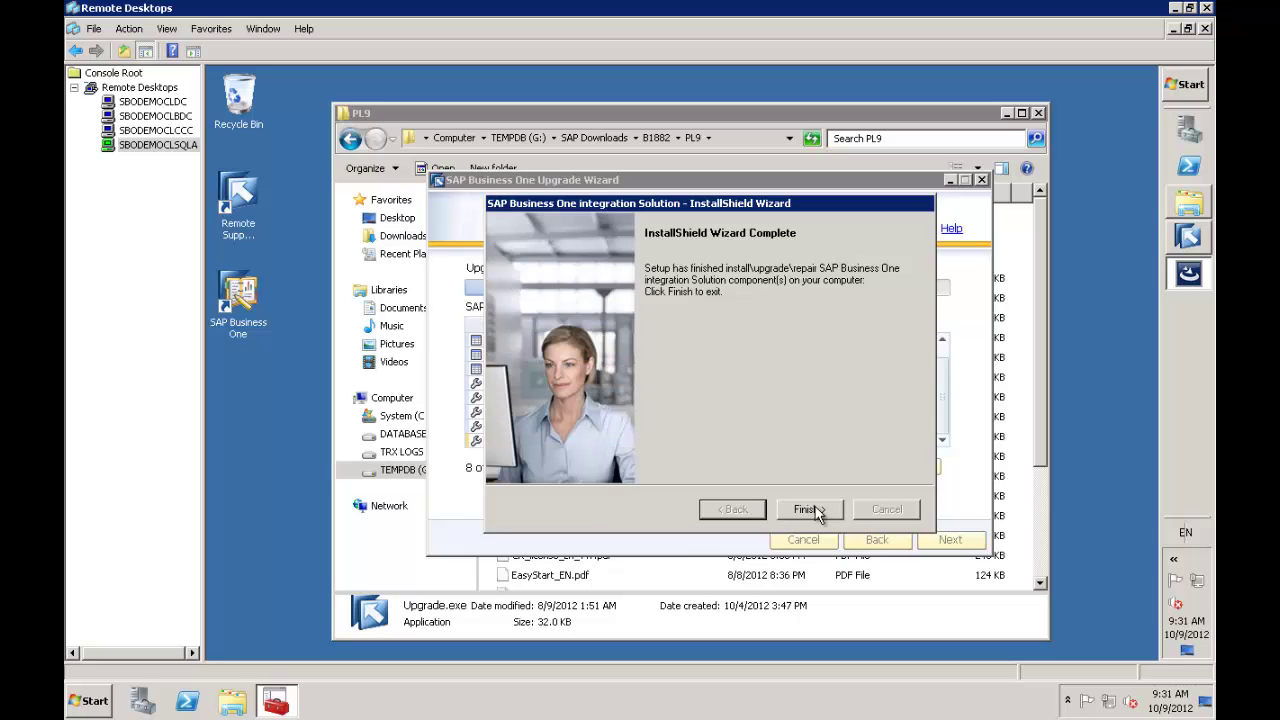
# Close the integration installer and go from the Upgrade Result list to the Congratulations page
pyautogui.click(815, 508)
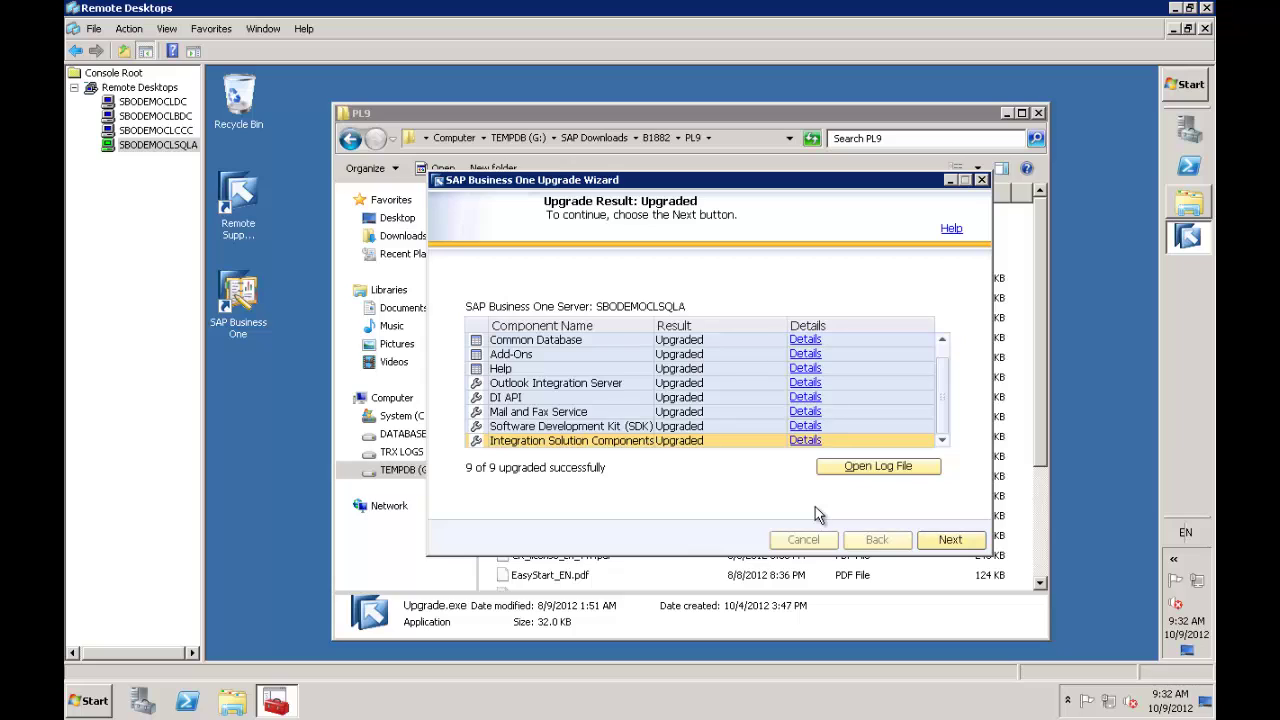
pyautogui.click(946, 540)
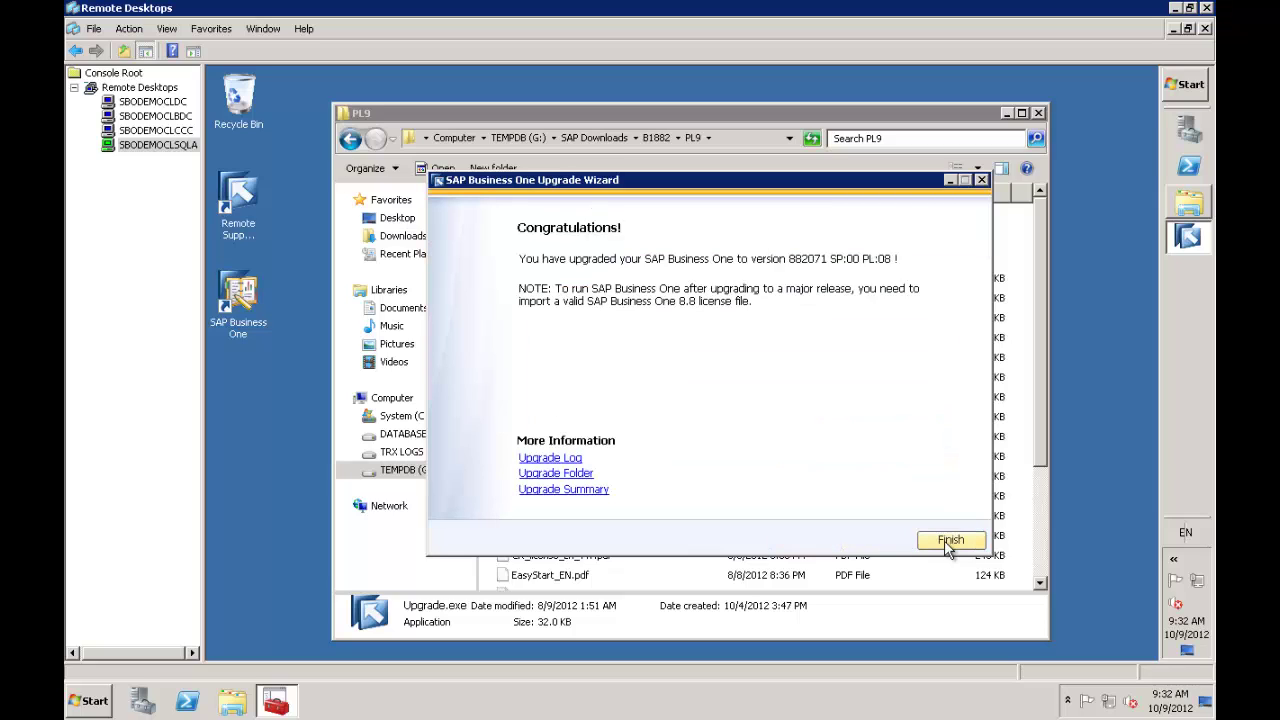
# Finish the upgrade wizard and return to the PL9 folder listing in Explorer
pyautogui.click(949, 541)
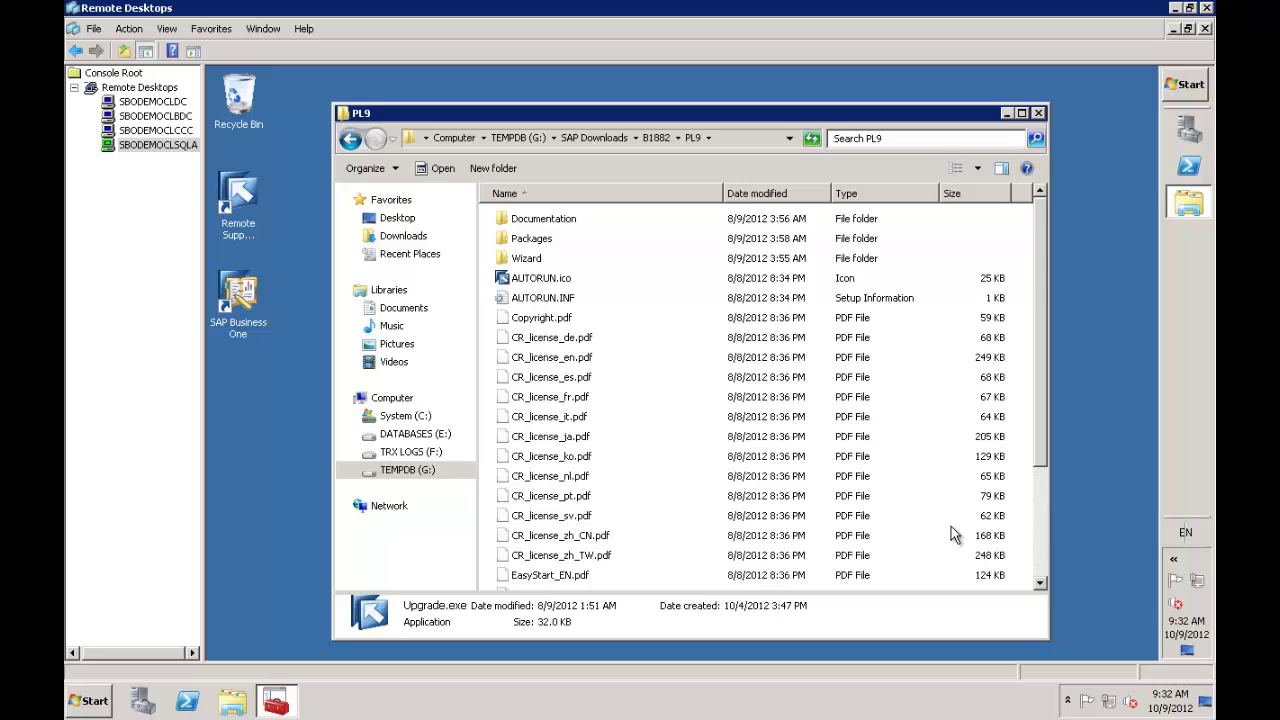
pyautogui.click(1040, 570)
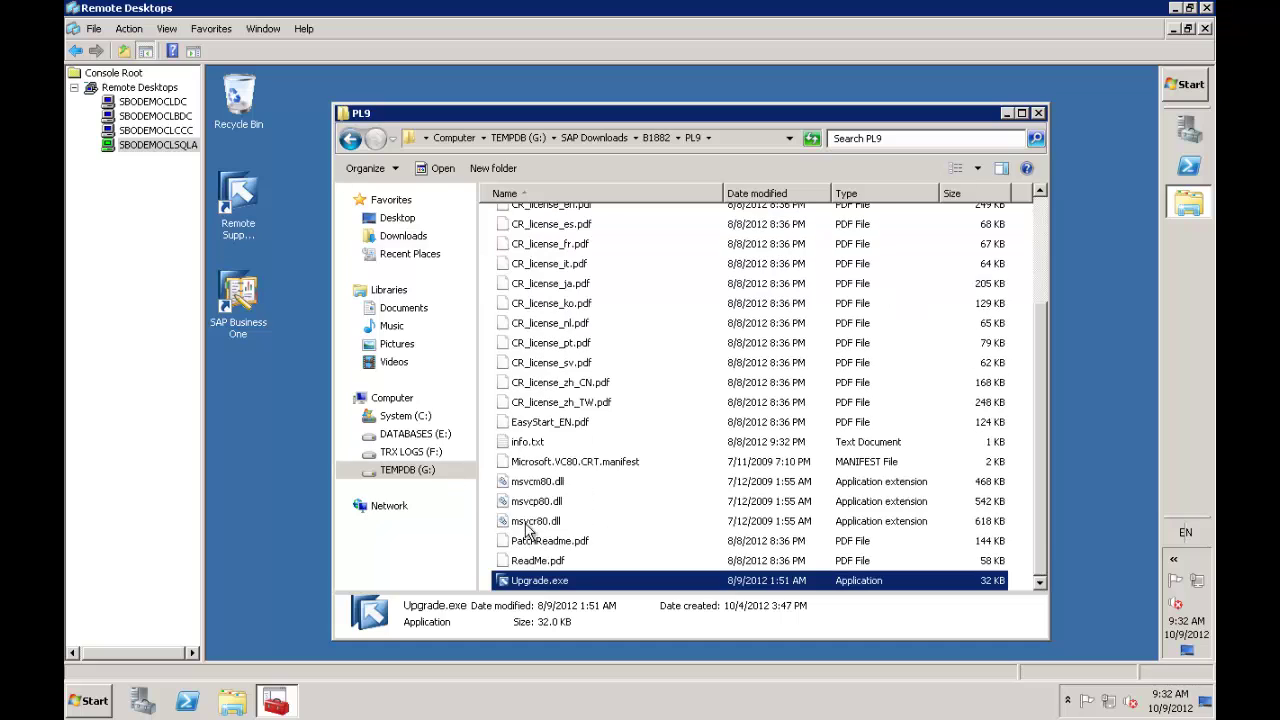
# Run Upgrade.exe as administrator in English and choose 'Upgrade the SAP Business One installation'
pyautogui.rightClick(546, 586)
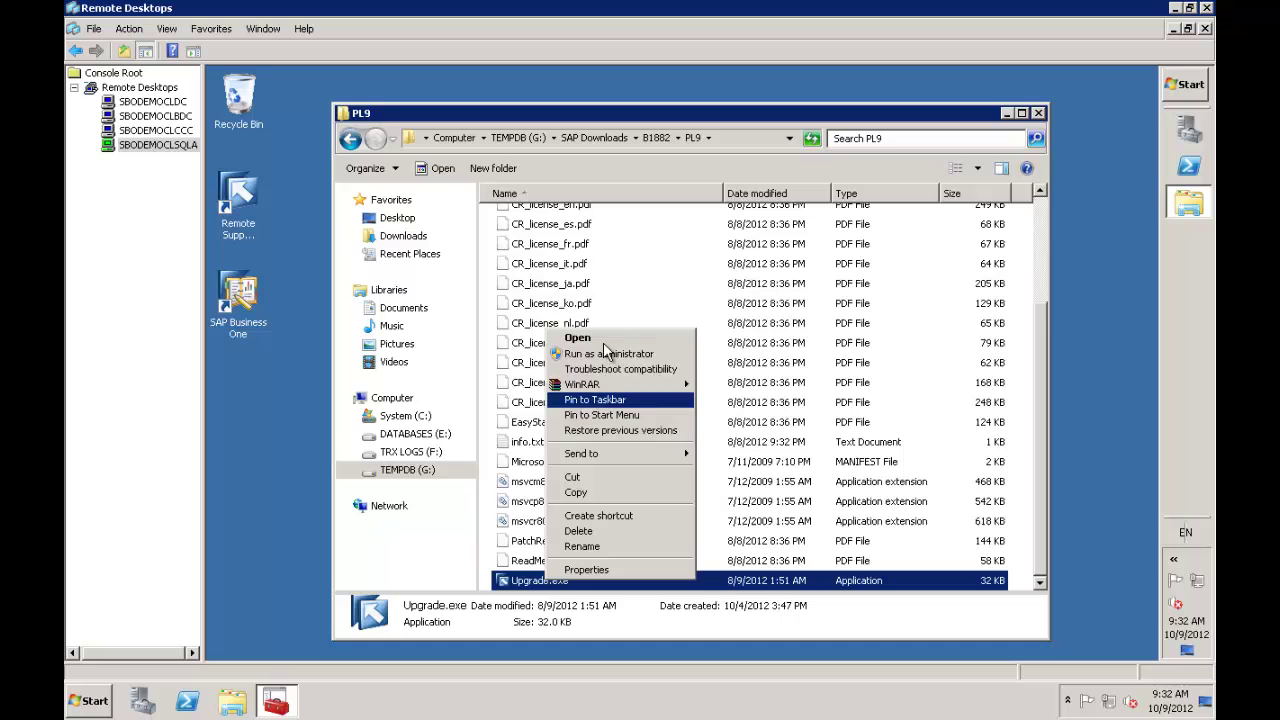
pyautogui.click(607, 354)
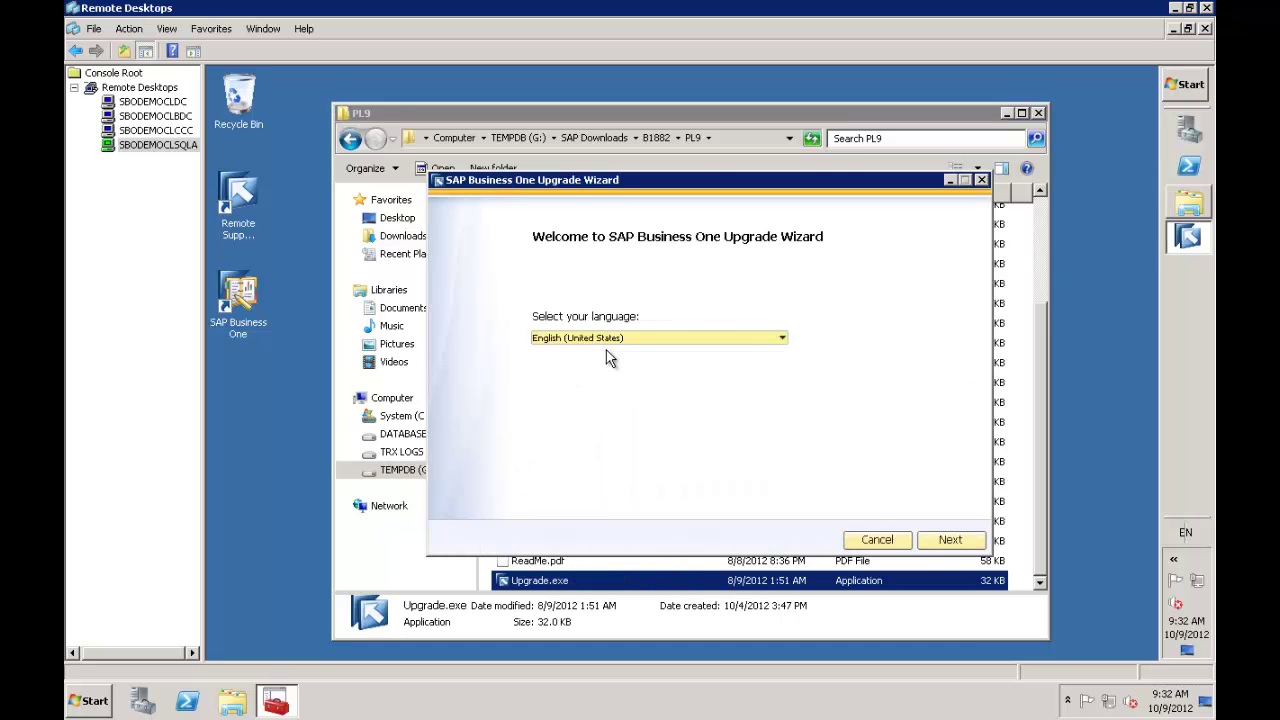
pyautogui.click(951, 540)
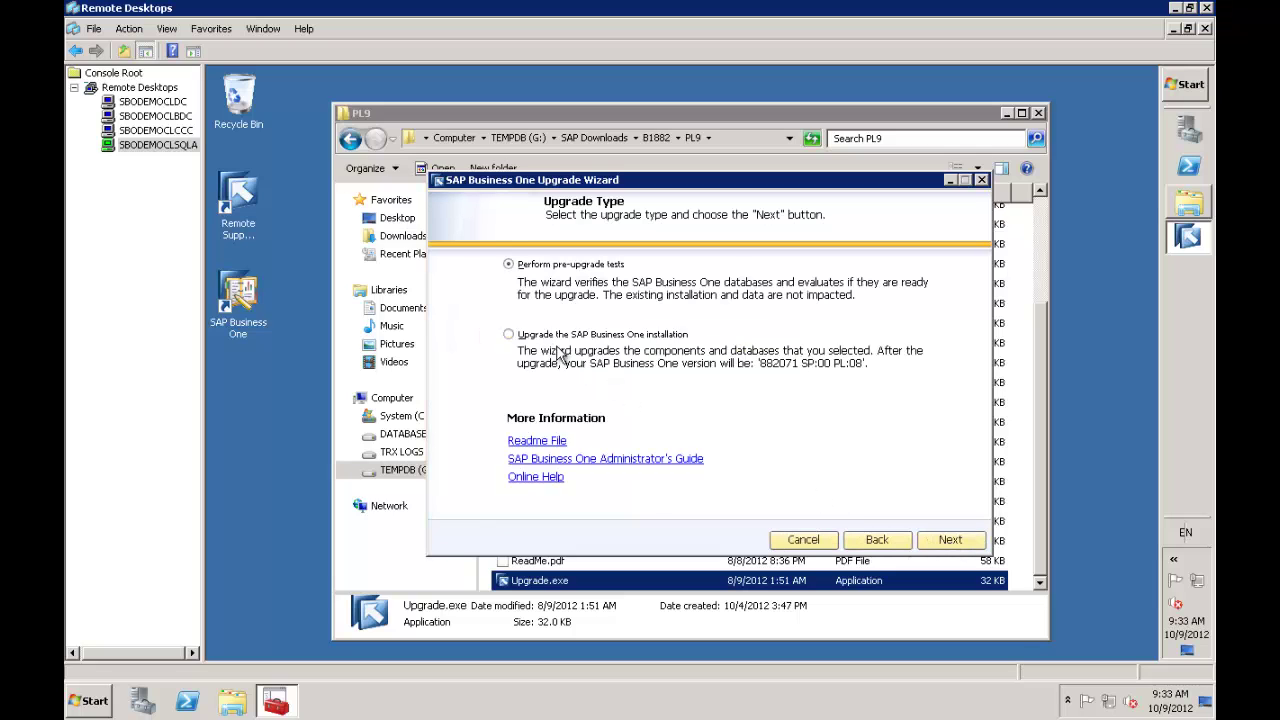
pyautogui.click(552, 338)
pyautogui.click(950, 540)
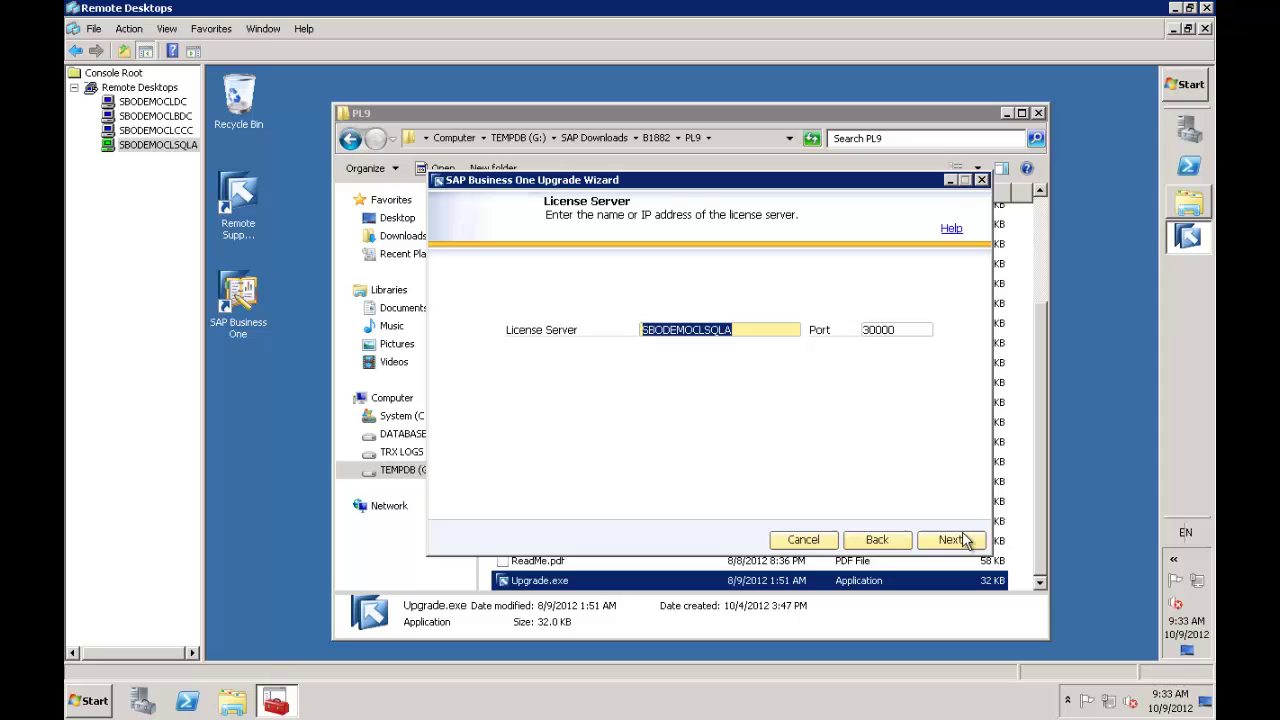
# Enter the license server password and the database password to reach Component Selections
pyautogui.click(950, 540)
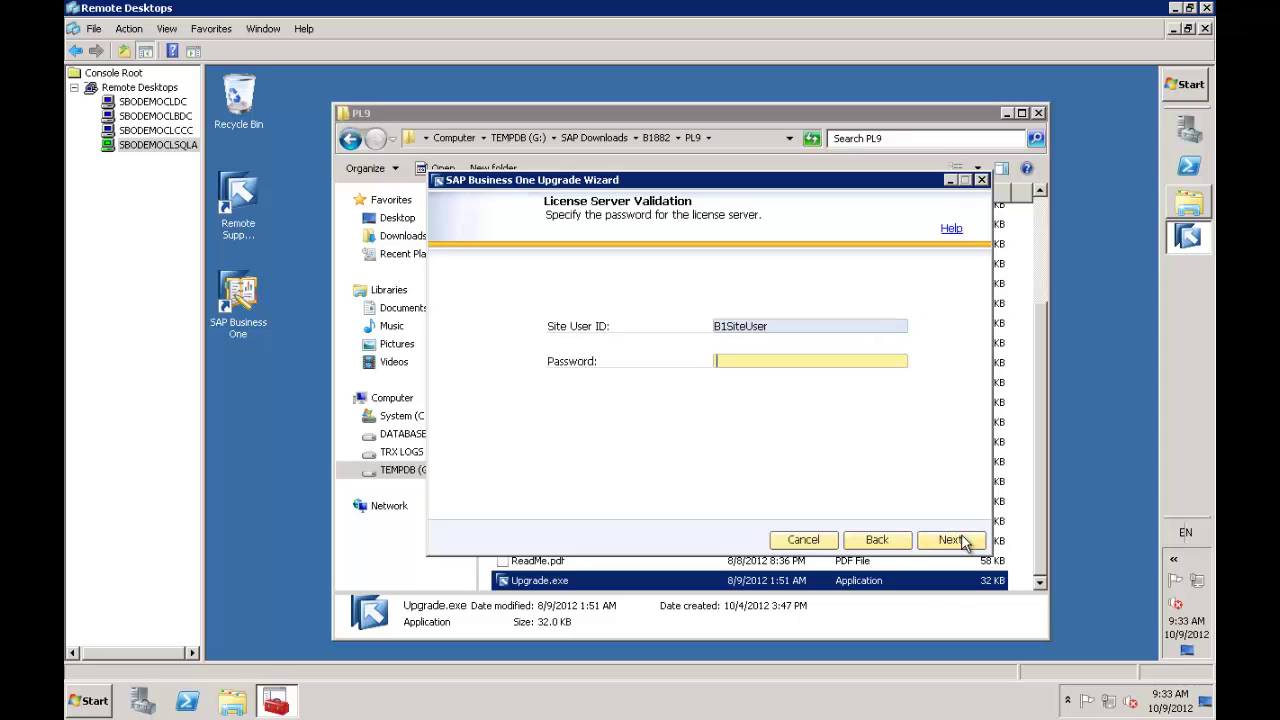
pyautogui.write('*********')
pyautogui.press('Return')
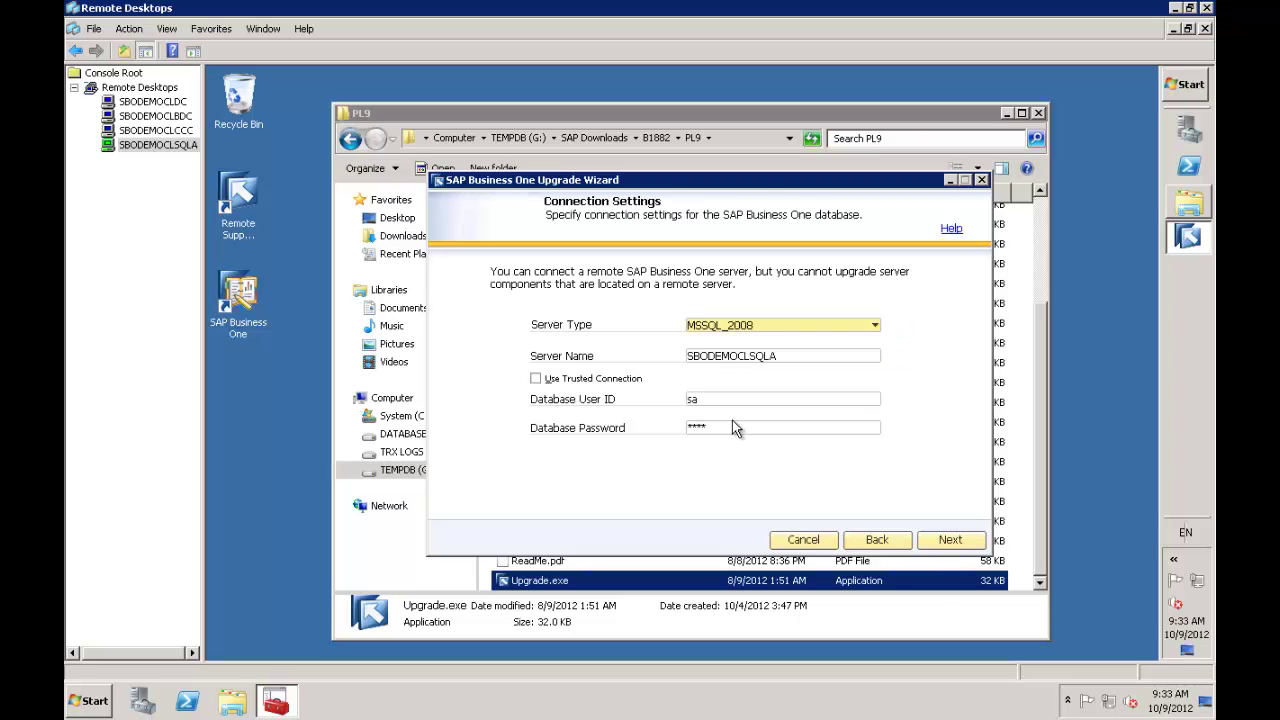
pyautogui.click(725, 429)
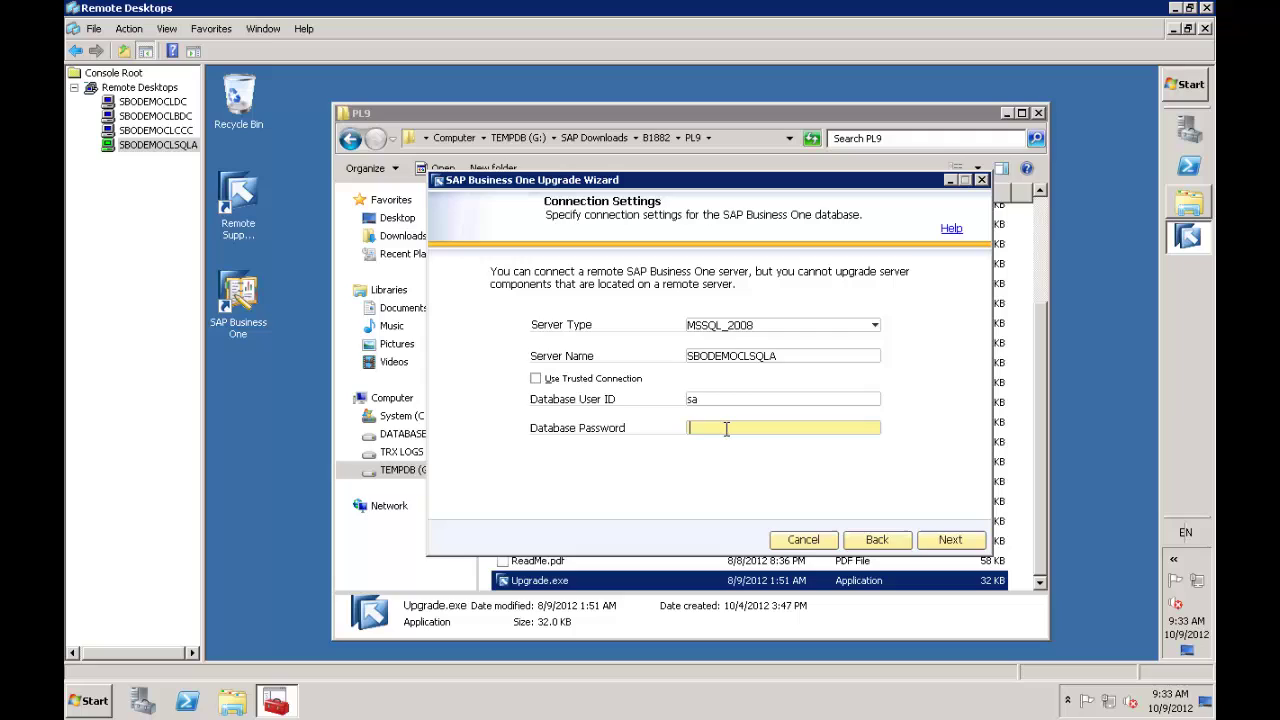
pyautogui.write('*********')
pyautogui.press('Return')
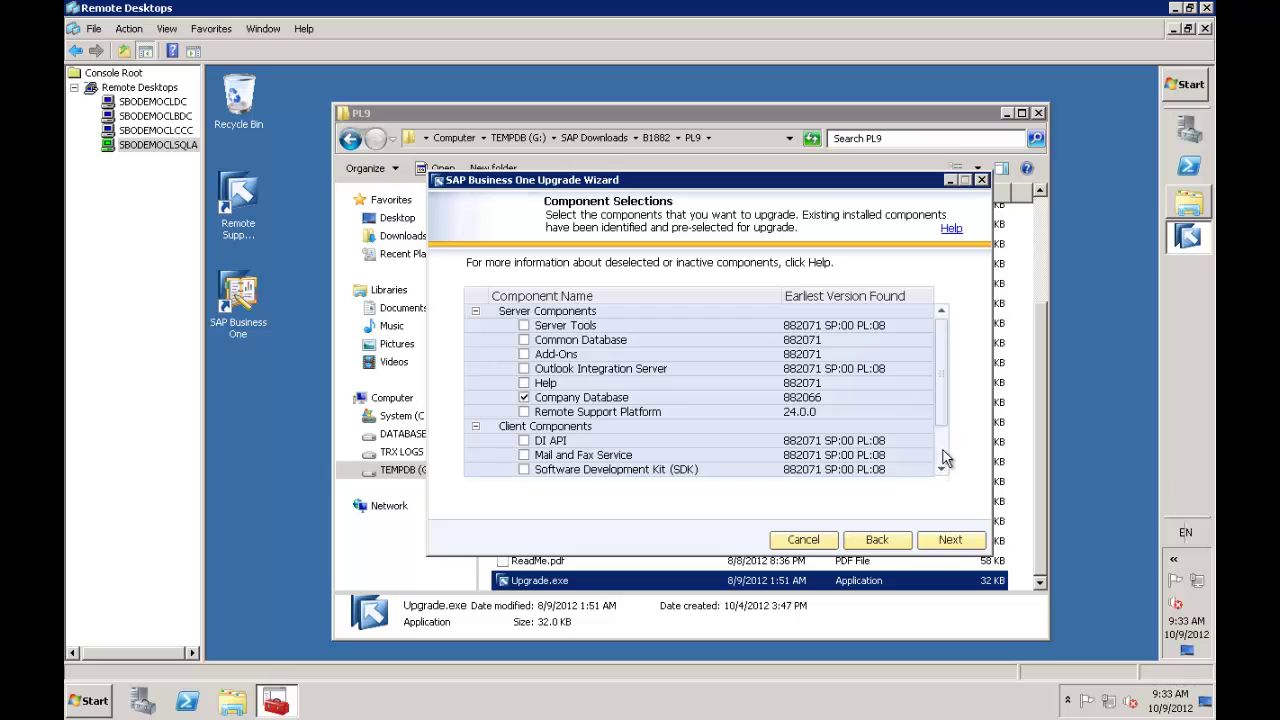
# Keep the pre-selected Company Database component and tick SBODemoGB and SBODemoUS
pyautogui.scroll(-2, 960, 541)
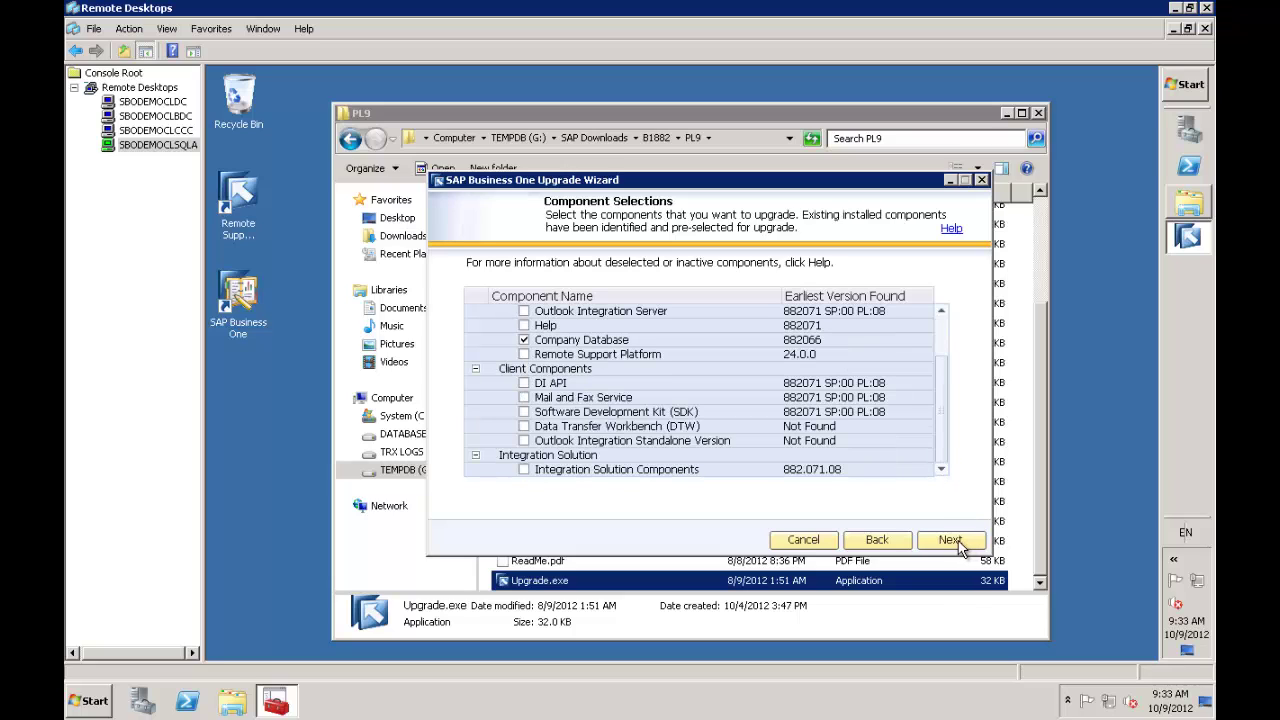
pyautogui.click(958, 545)
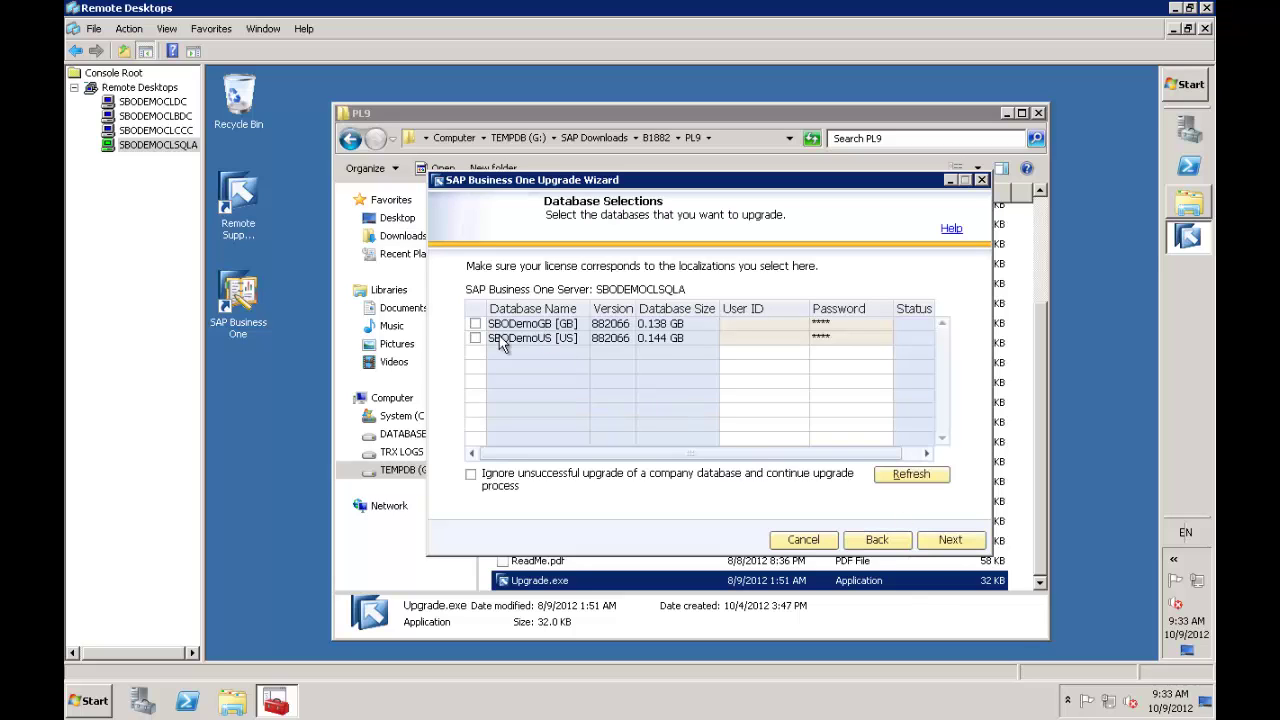
pyautogui.click(475, 324)
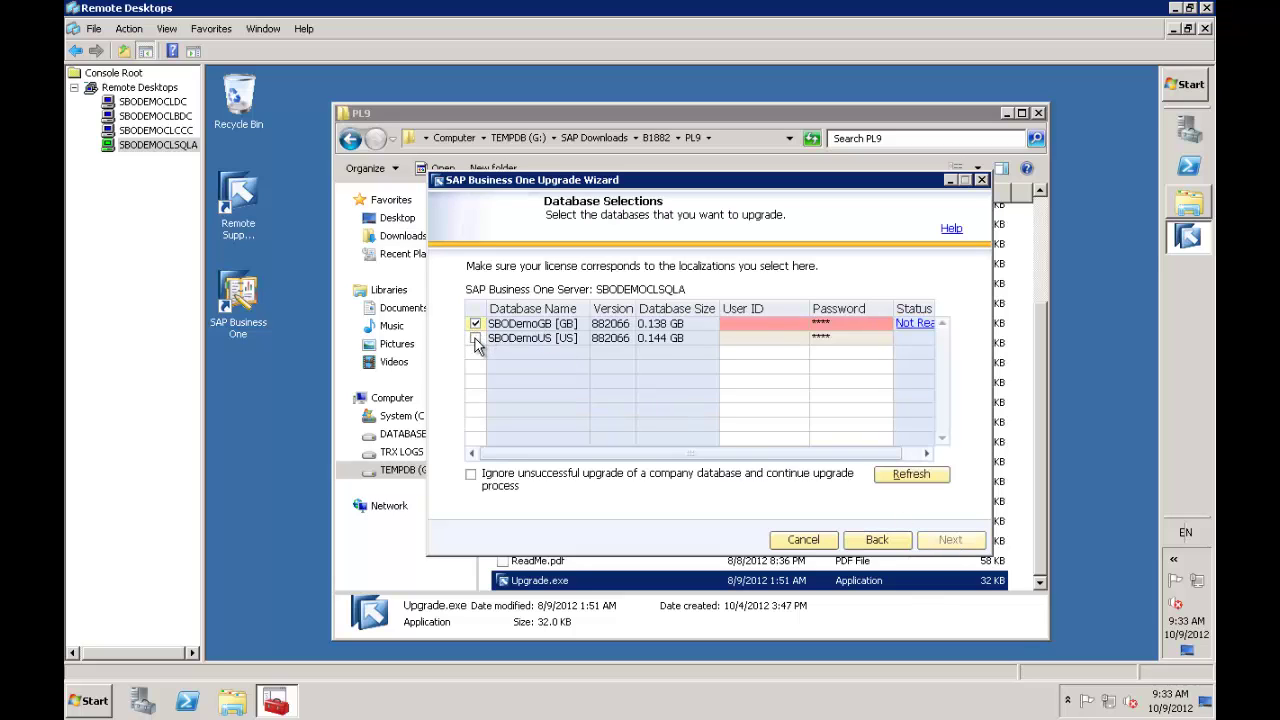
pyautogui.click(475, 338)
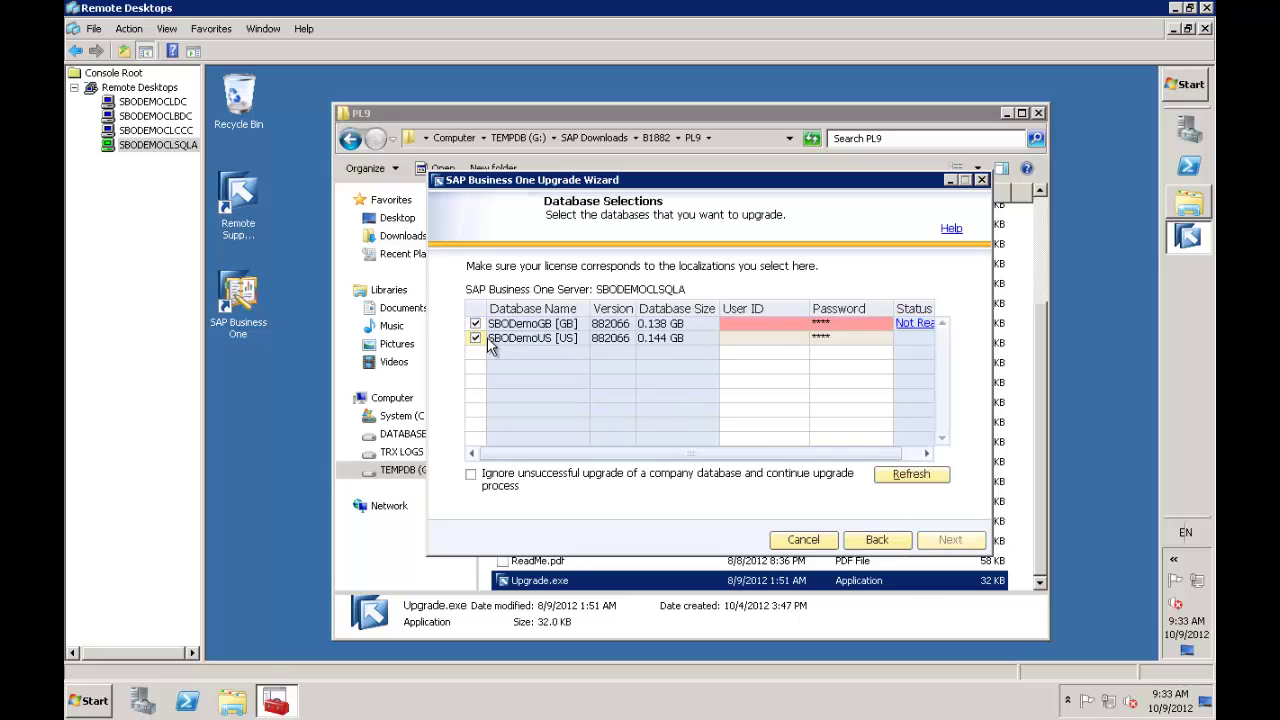
# Enter user ID manager and its password for both SBODemoGB and SBODemoUS
pyautogui.click(741, 322)
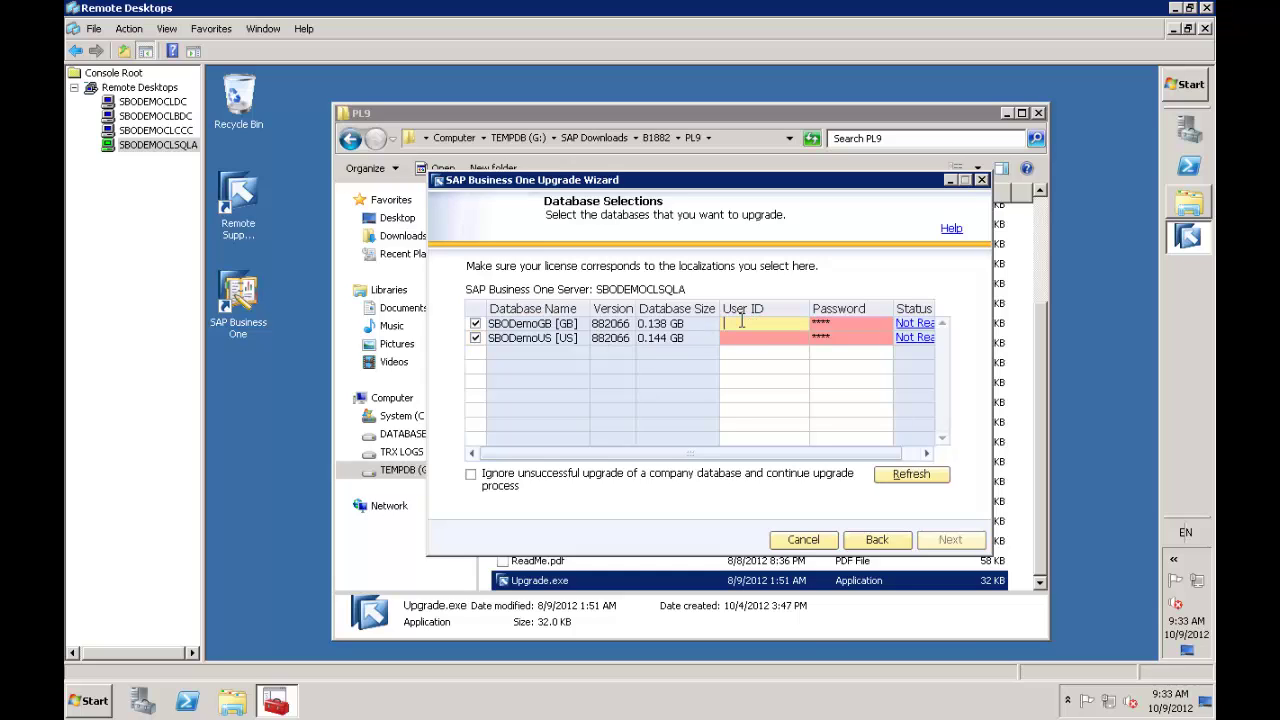
pyautogui.write('manager')
pyautogui.press('Tab')
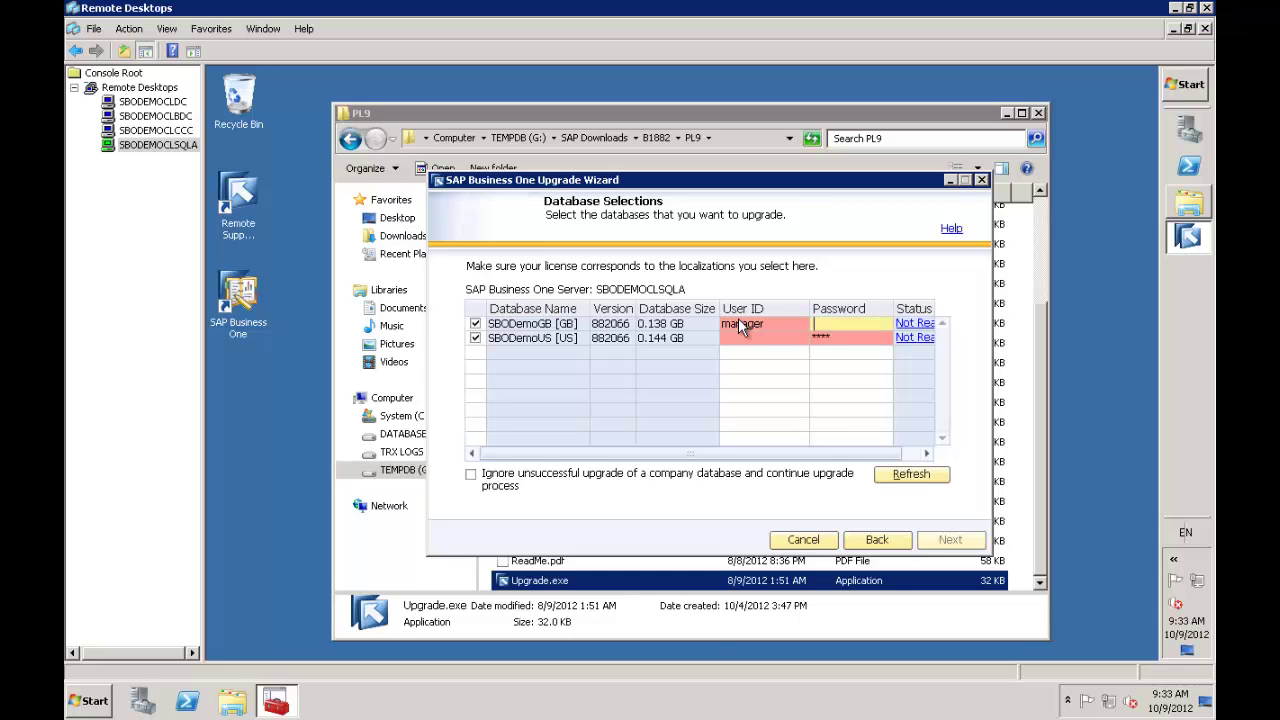
pyautogui.write('manager')
pyautogui.press('Tab')
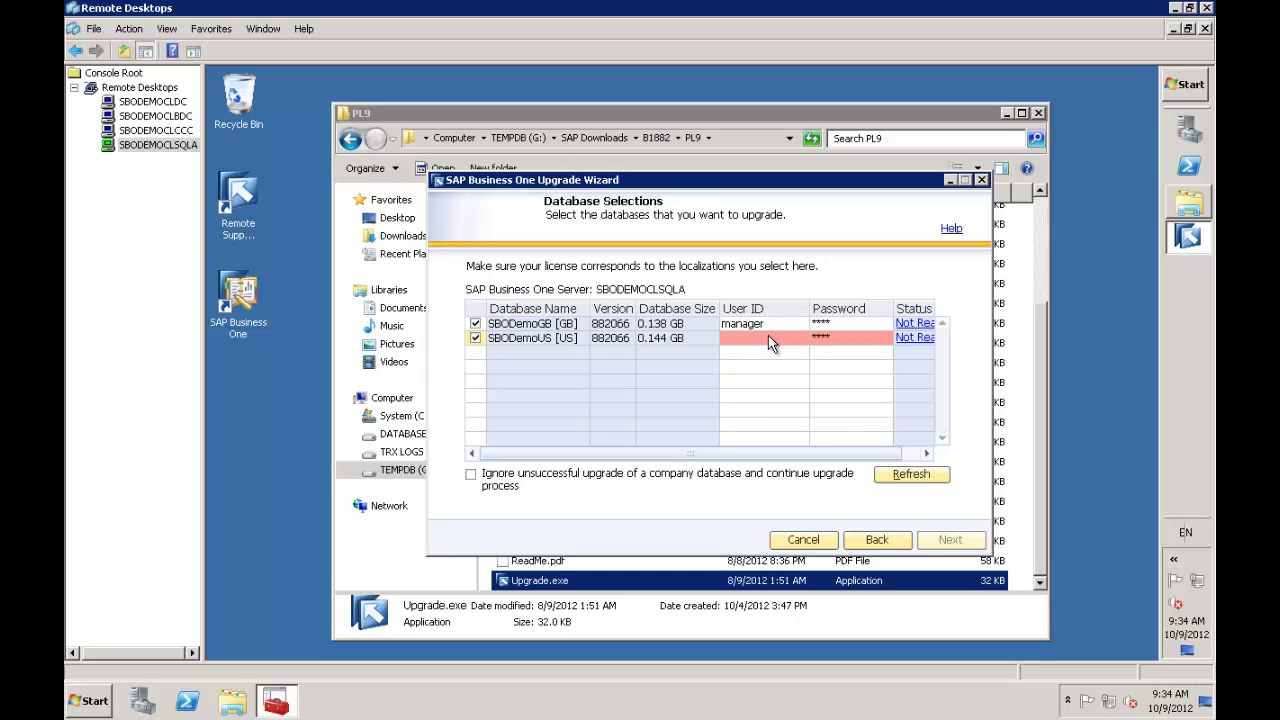
pyautogui.click(768, 340)
pyautogui.write('manager')
pyautogui.press('Tab')
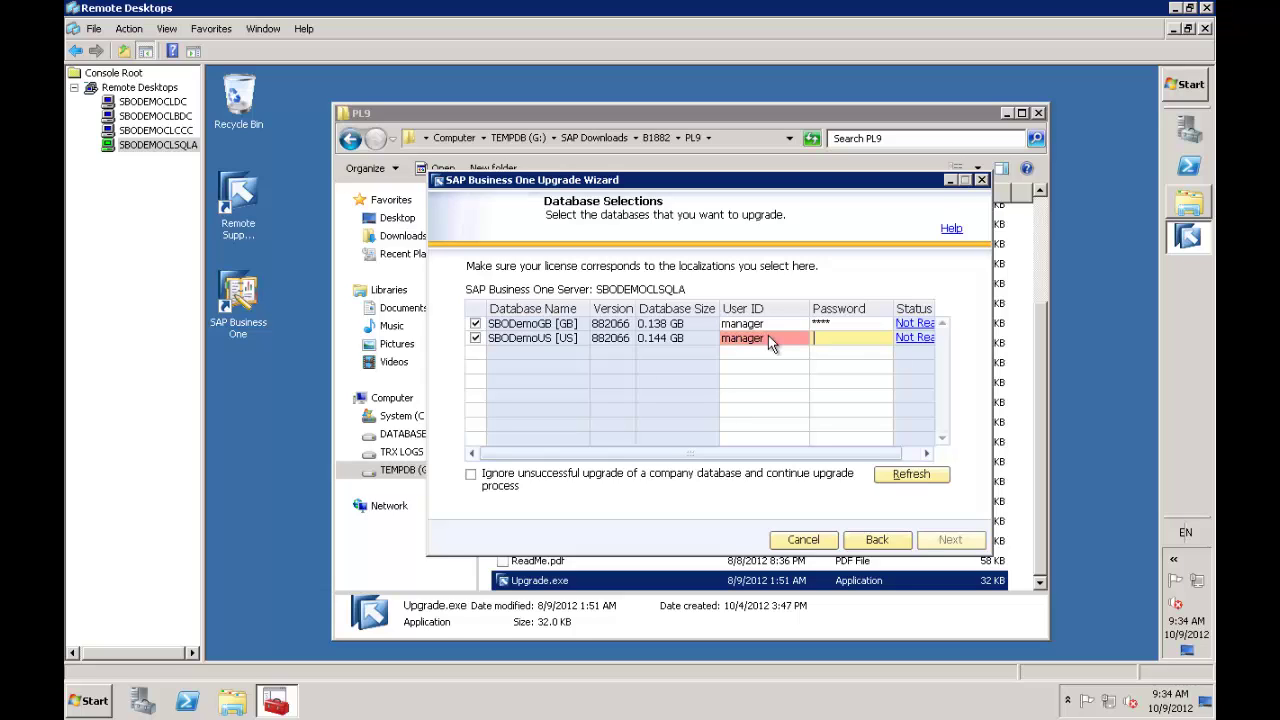
pyautogui.write('manager')
pyautogui.press('Tab')
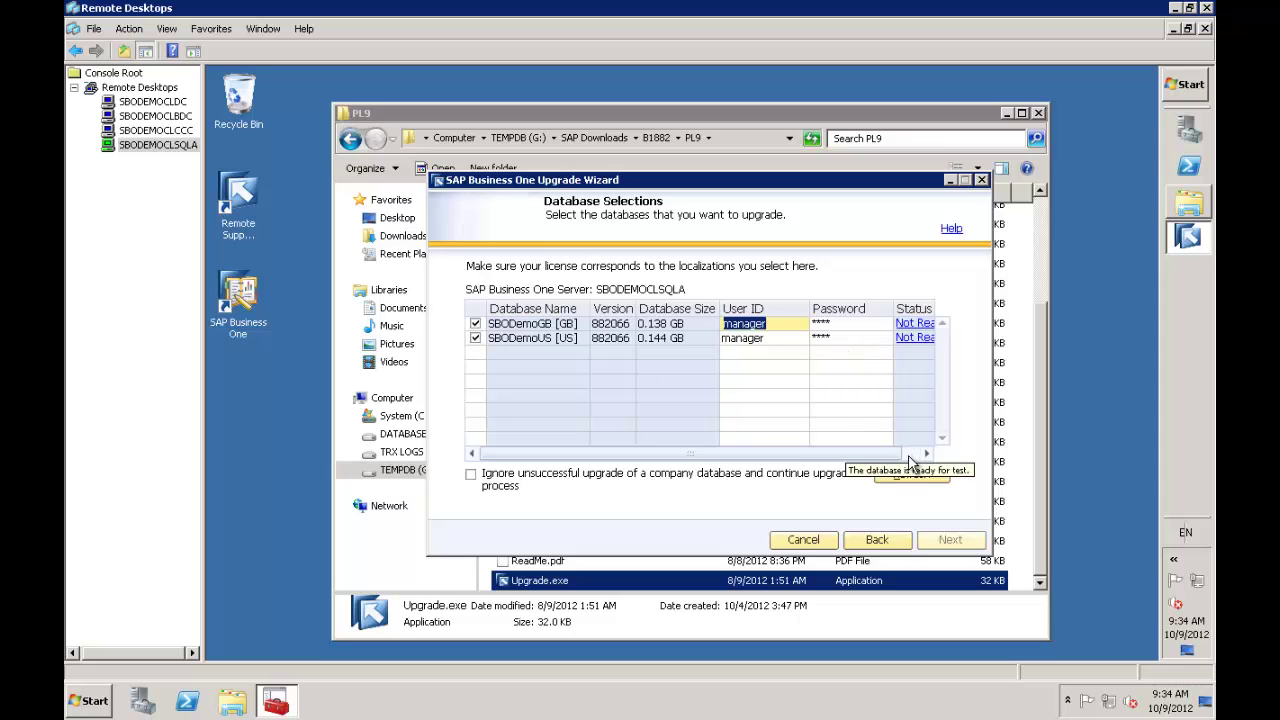
pyautogui.click(918, 324)
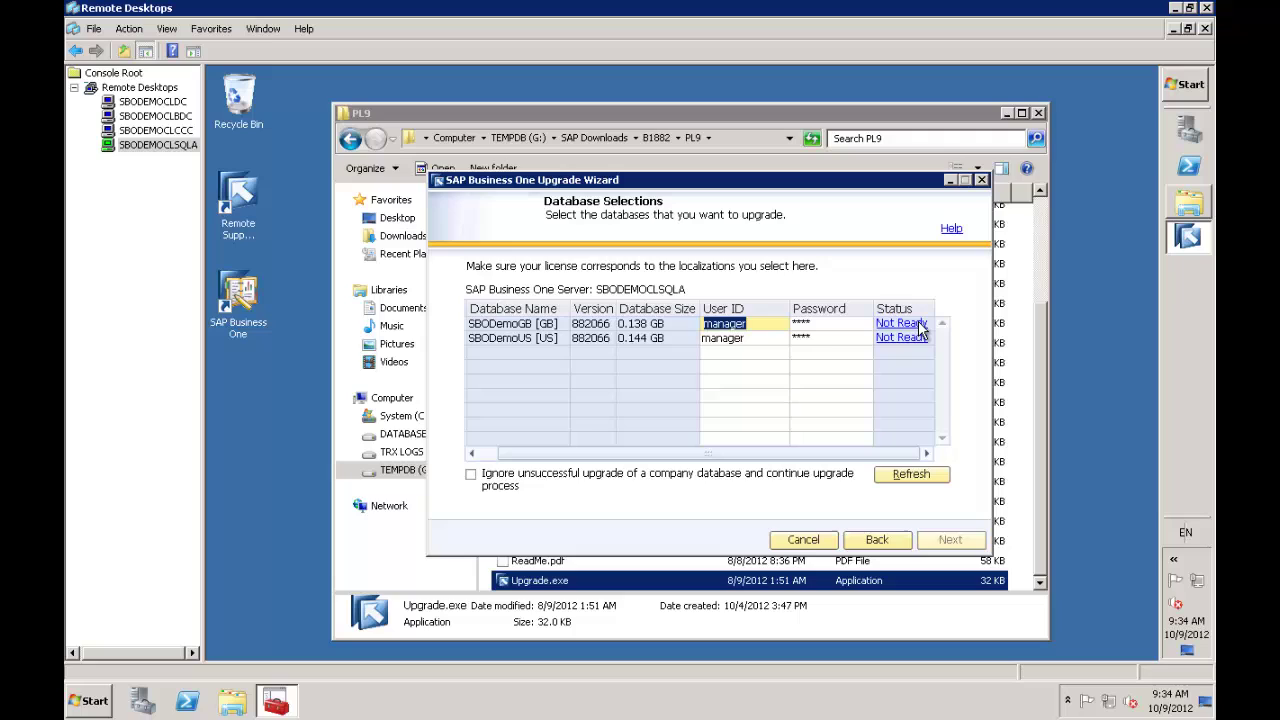
# Open Windows Services, widen the Name column, and scroll to the SAP Business One services
pyautogui.moveTo(917, 329)
pyautogui.click(1189, 88)
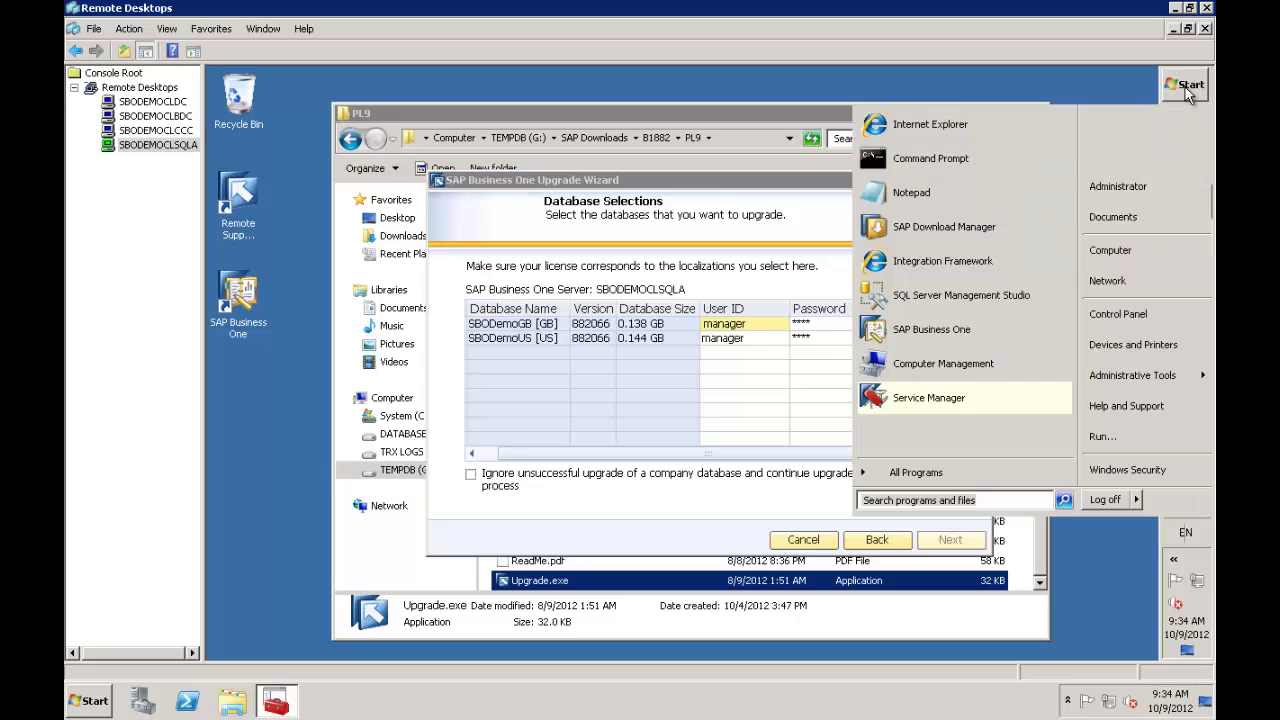
pyautogui.moveTo(1150, 375)
pyautogui.click(898, 505)
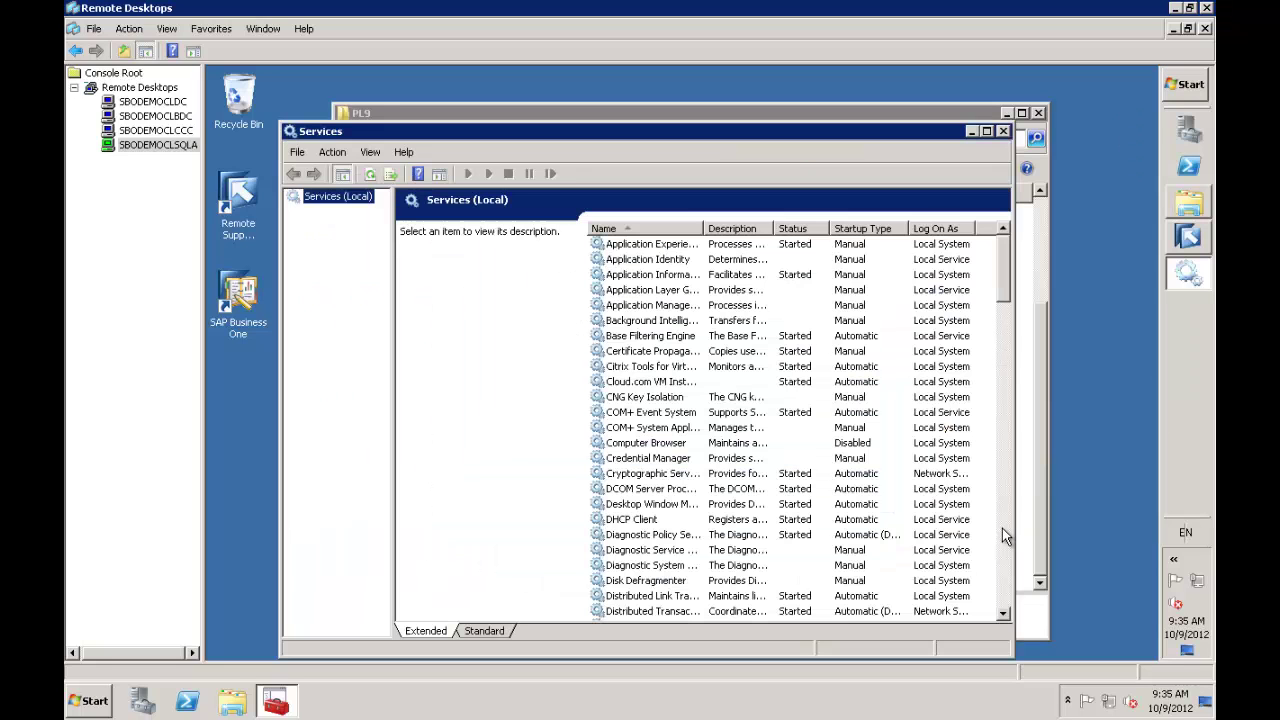
pyautogui.click(1005, 536)
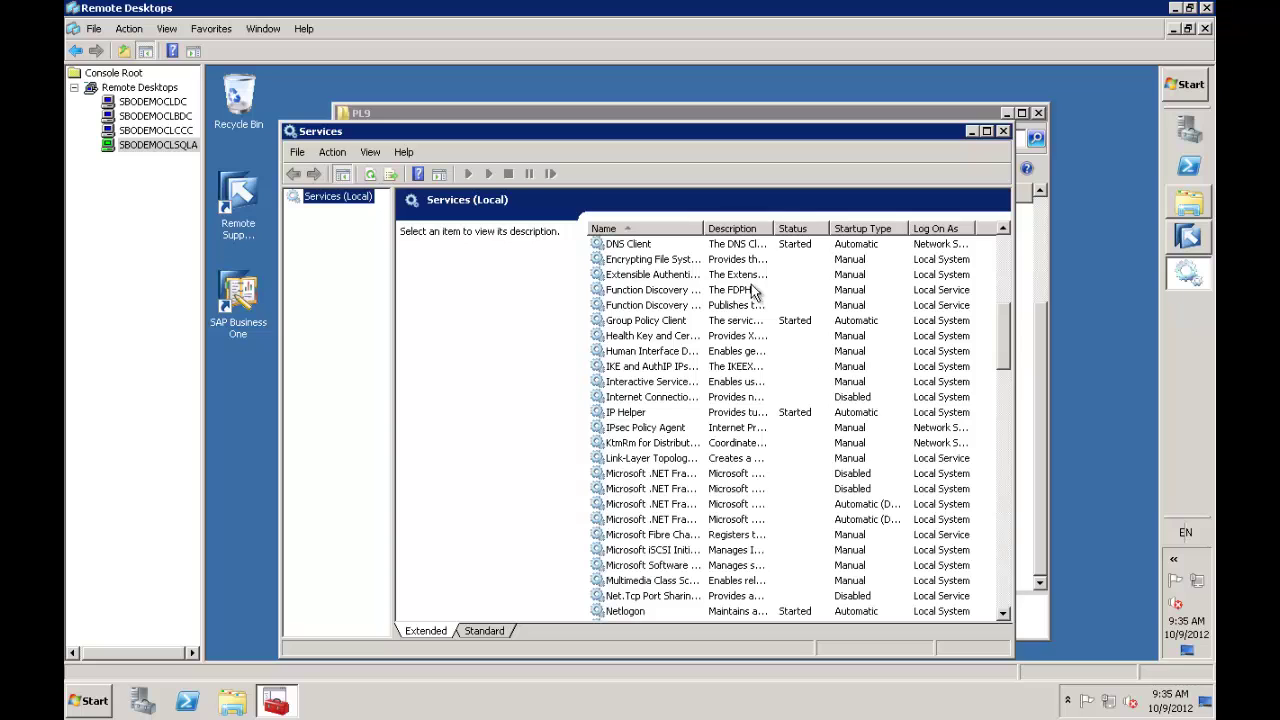
pyautogui.doubleClick(703, 222)
pyautogui.scroll(-15, 700, 320)
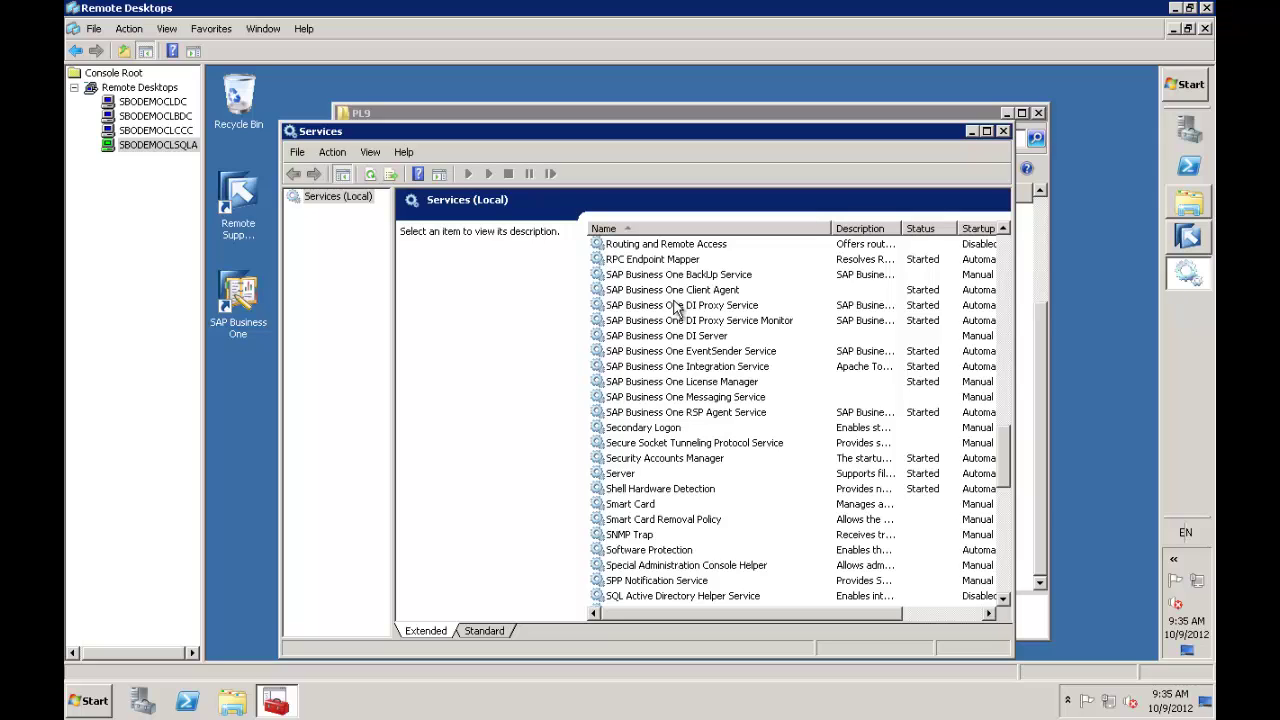
pyautogui.click(676, 305)
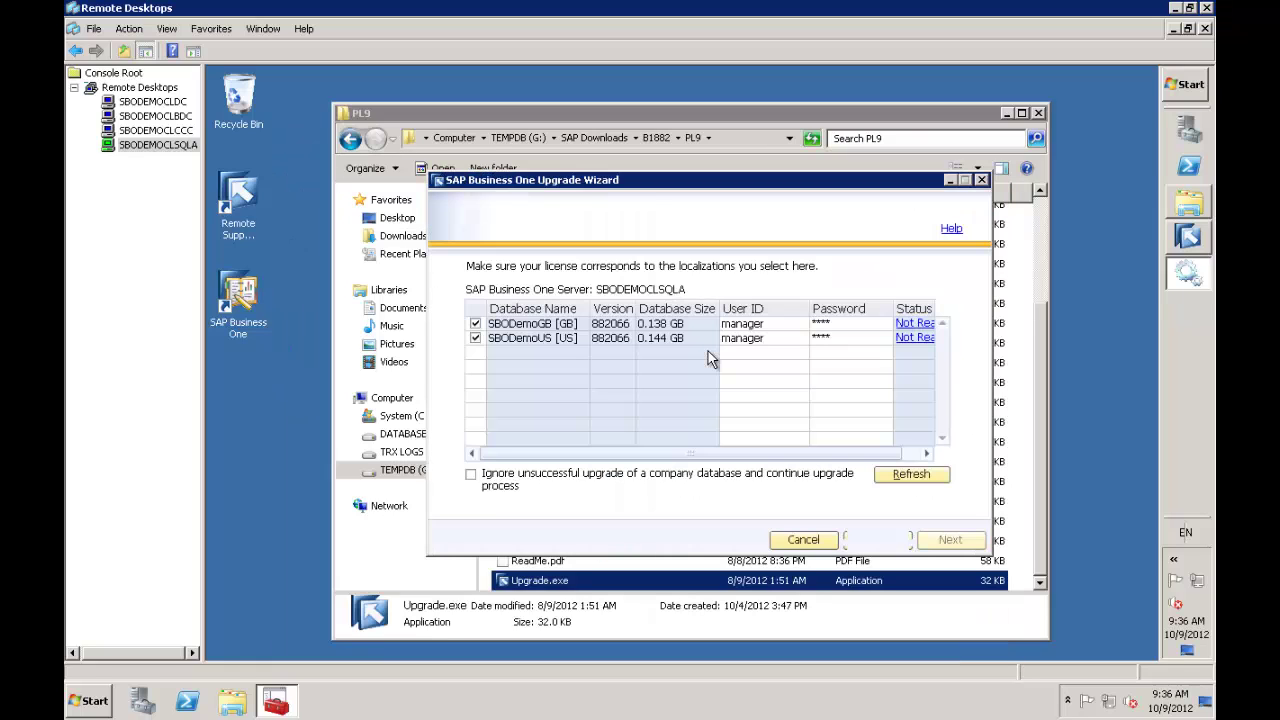
# Stop the SAP Business One EventSender Service
pyautogui.click(1189, 277)
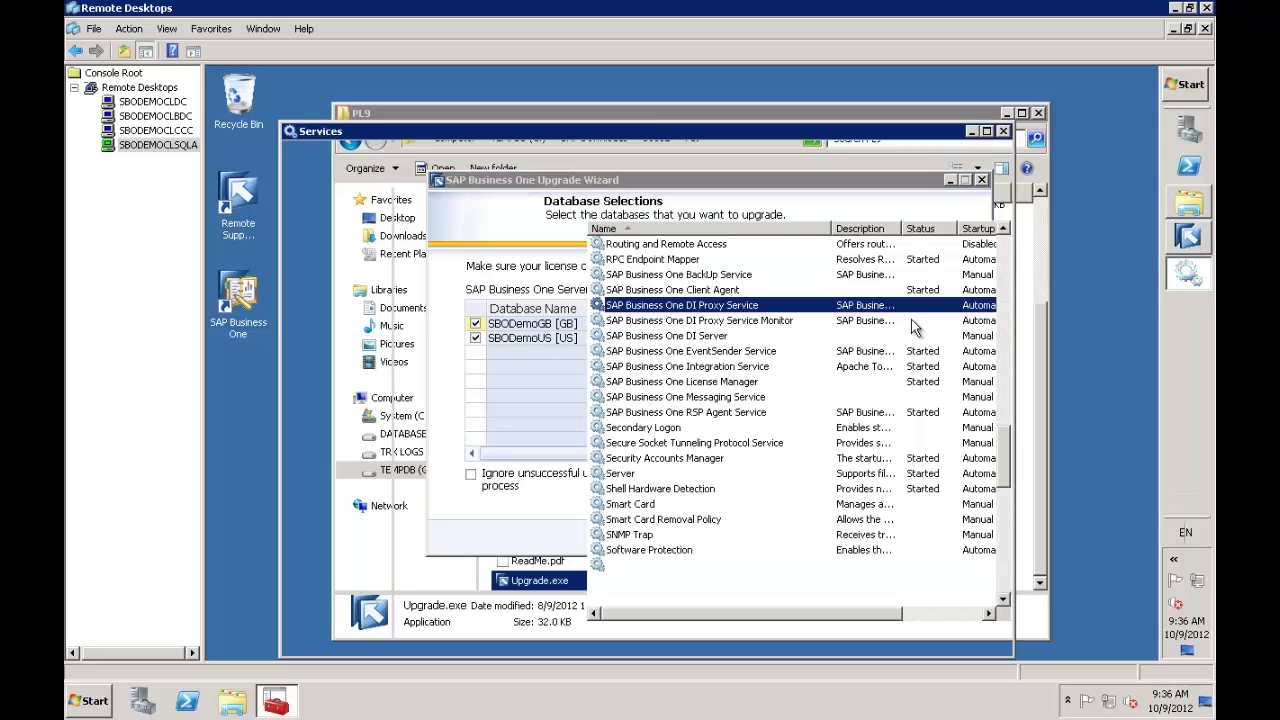
pyautogui.click(726, 352)
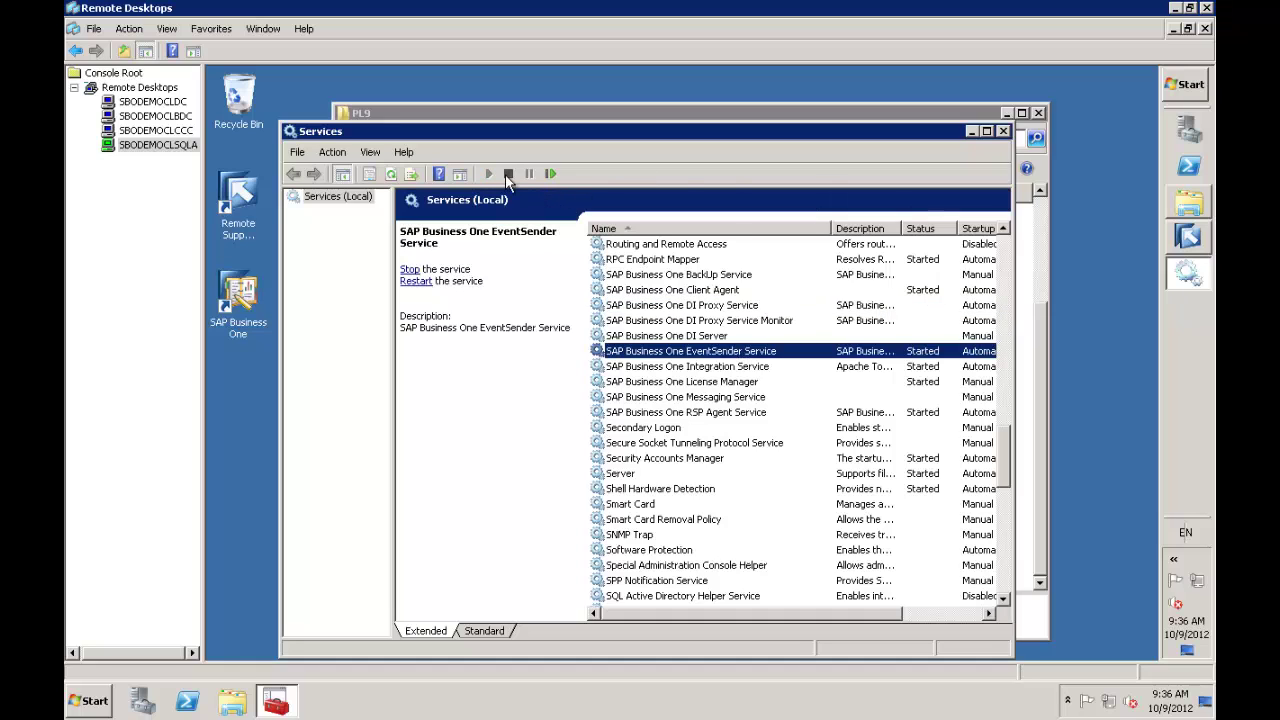
pyautogui.click(507, 173)
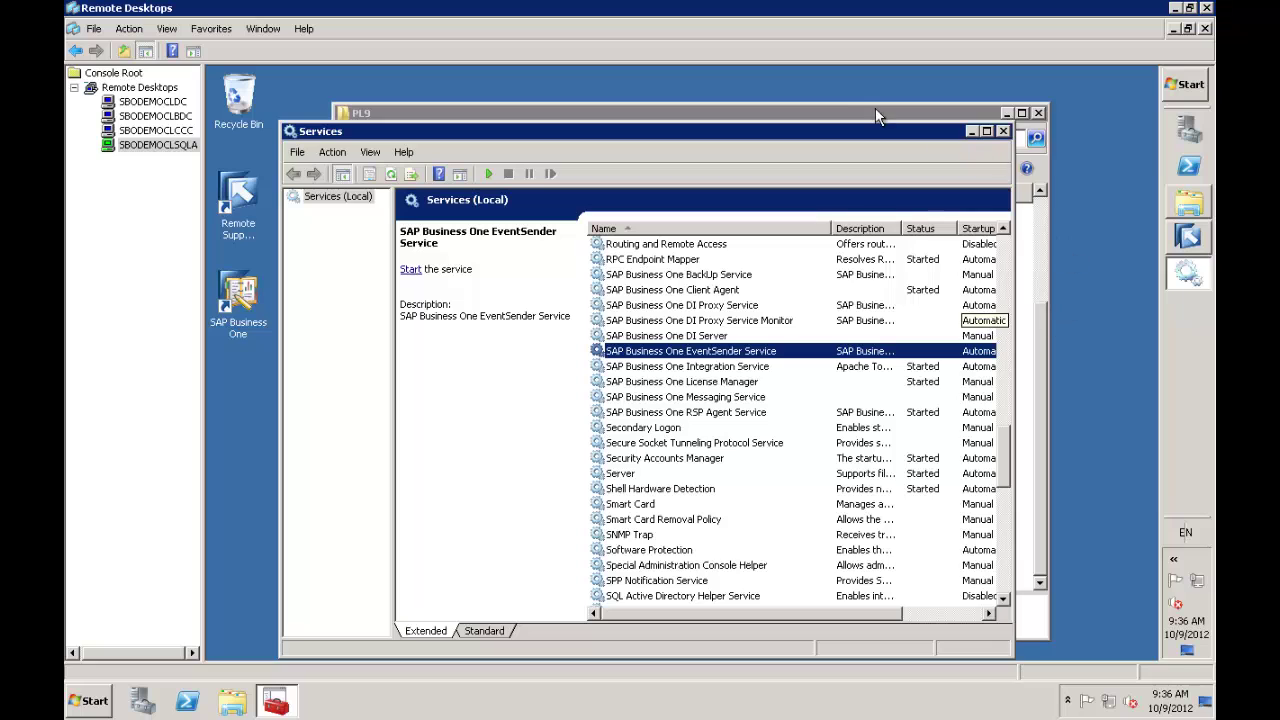
# Refresh so both databases show Ready, then use the default SQL Server backup location
pyautogui.click(1189, 240)
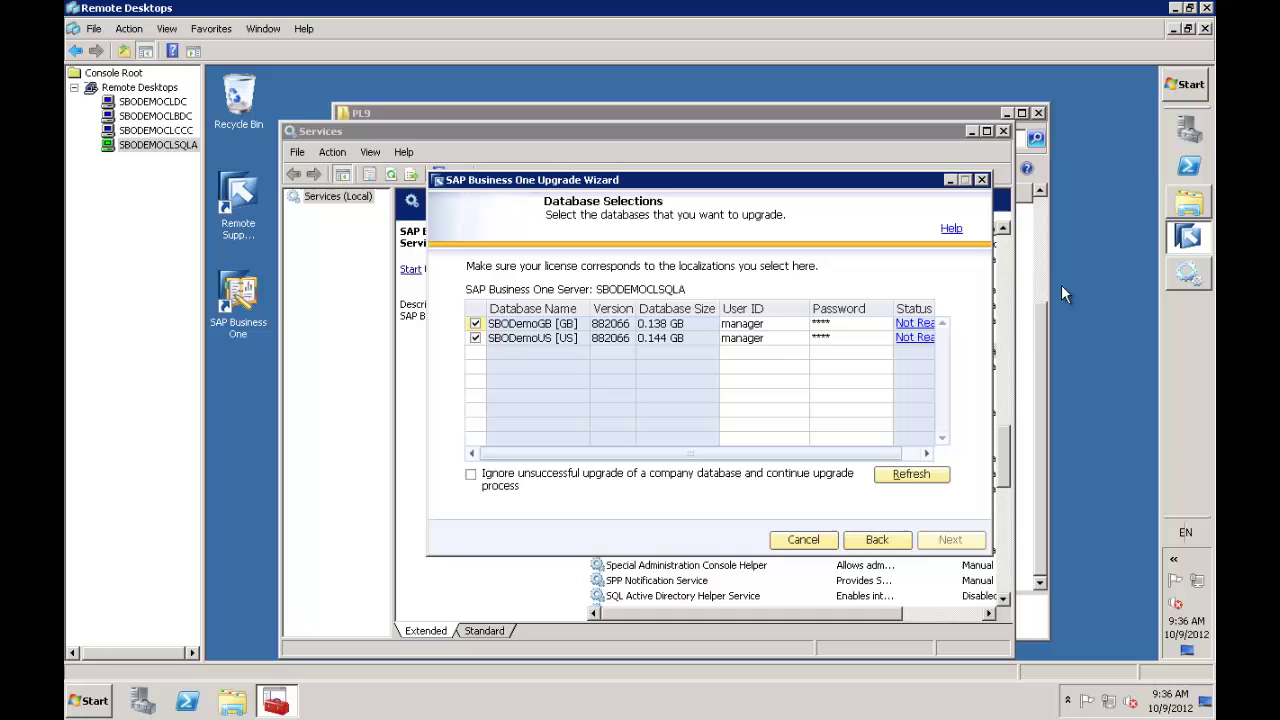
pyautogui.click(920, 481)
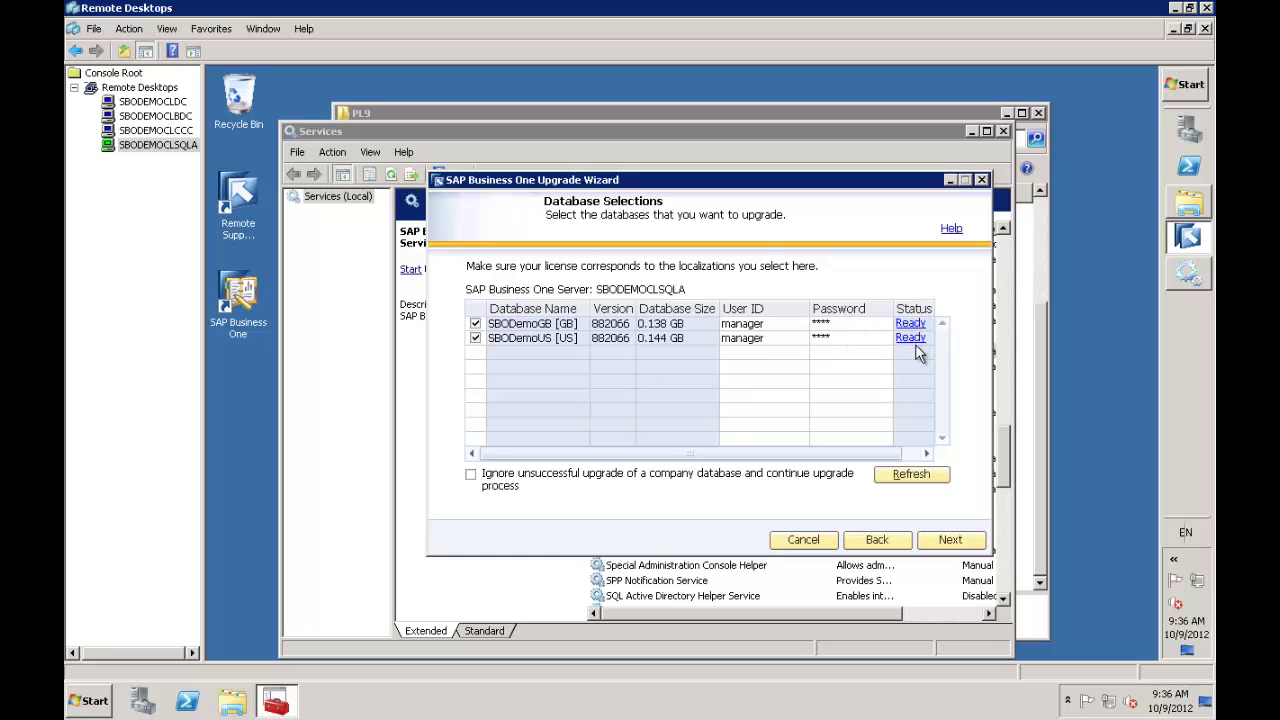
pyautogui.click(949, 541)
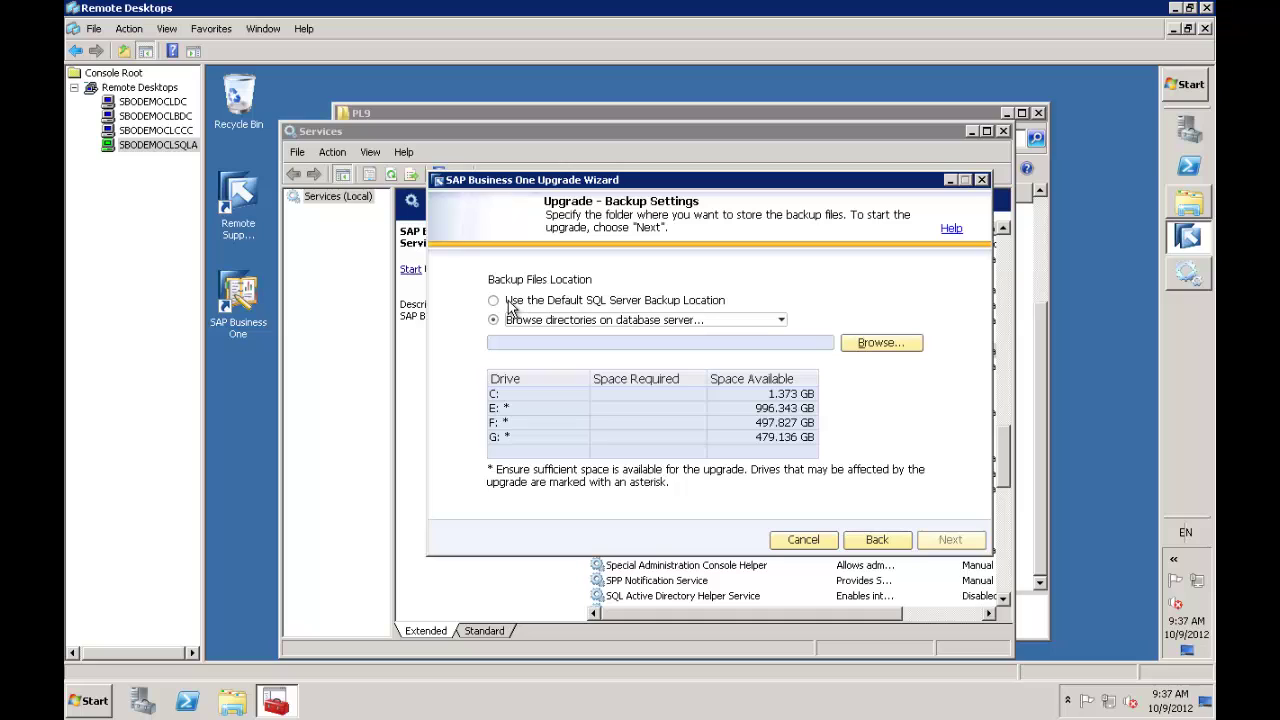
pyautogui.click(493, 302)
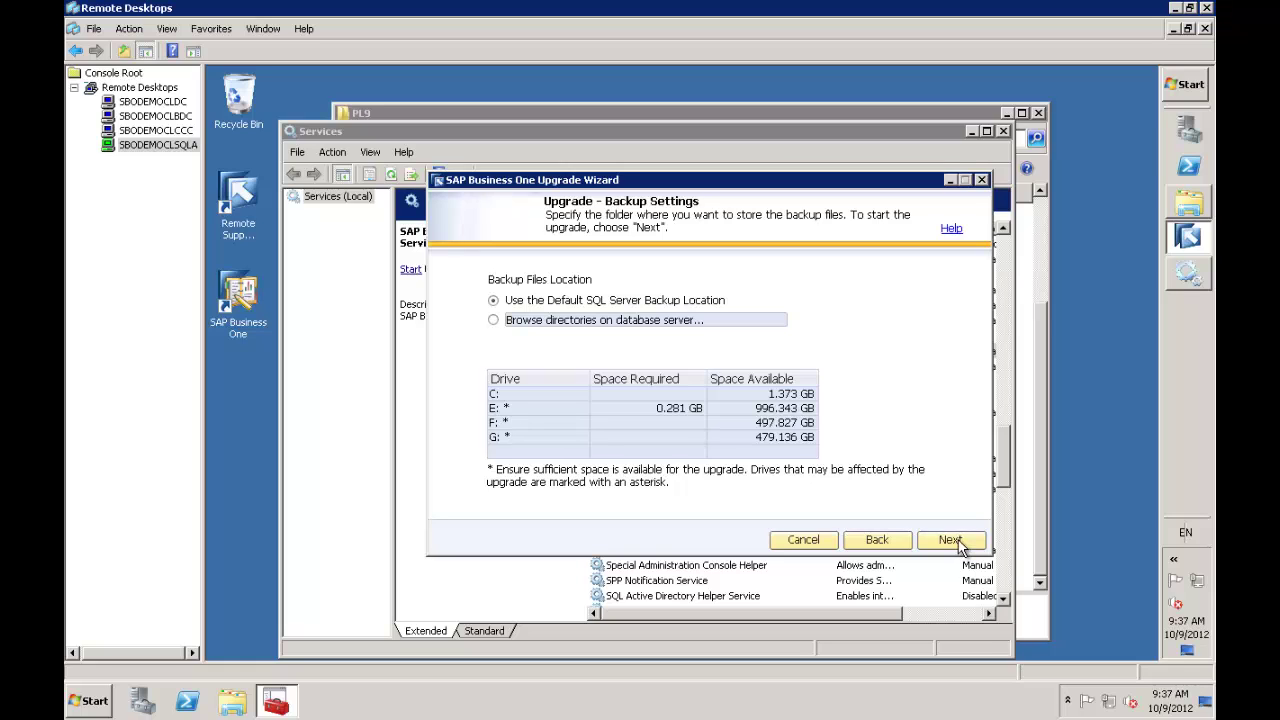
# Run the pre-upgrade check, upgrade SBODemoGB and SBODemoUS to 882071 SP:00 PL:08, and finish the wizard
pyautogui.click(950, 540)
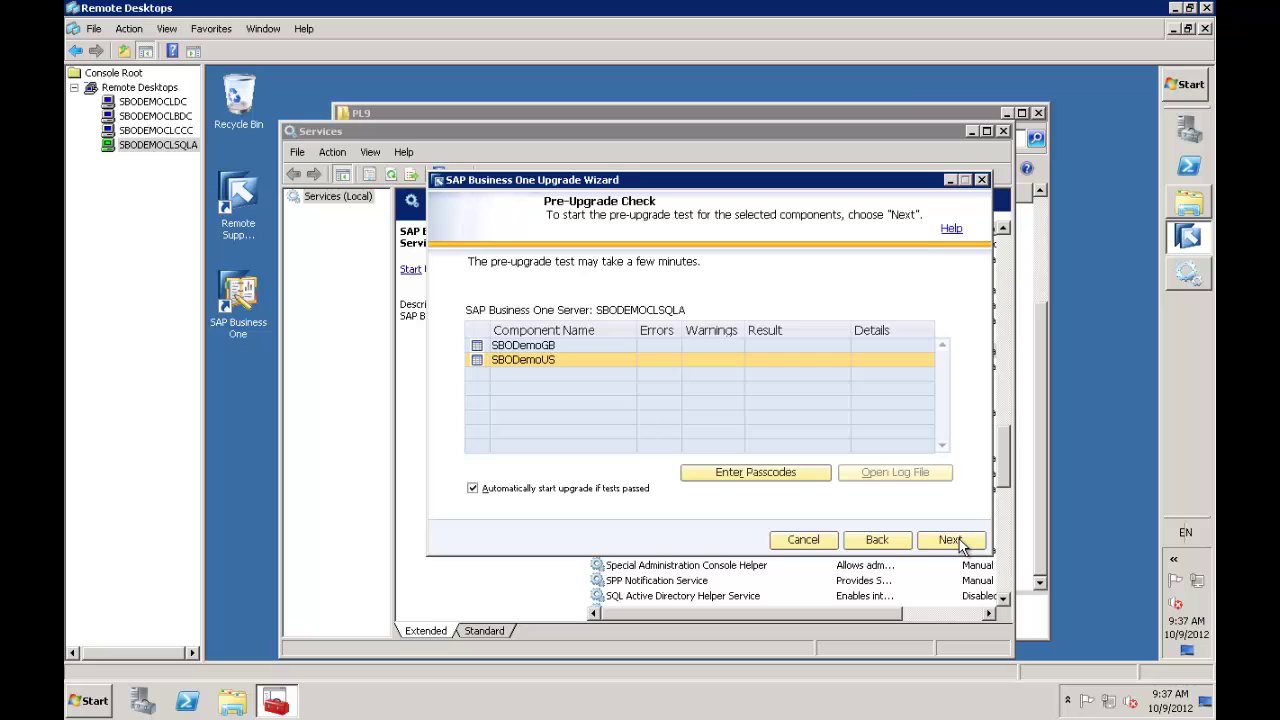
pyautogui.click(950, 540)
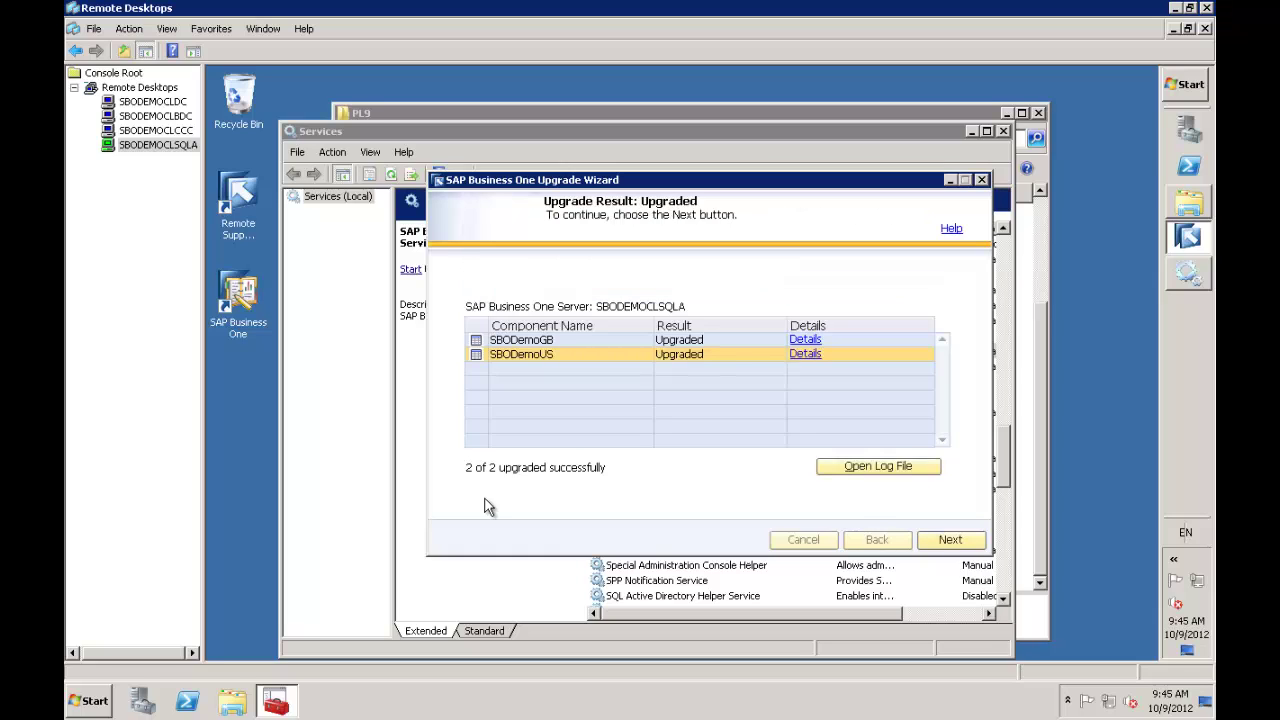
pyautogui.click(946, 541)
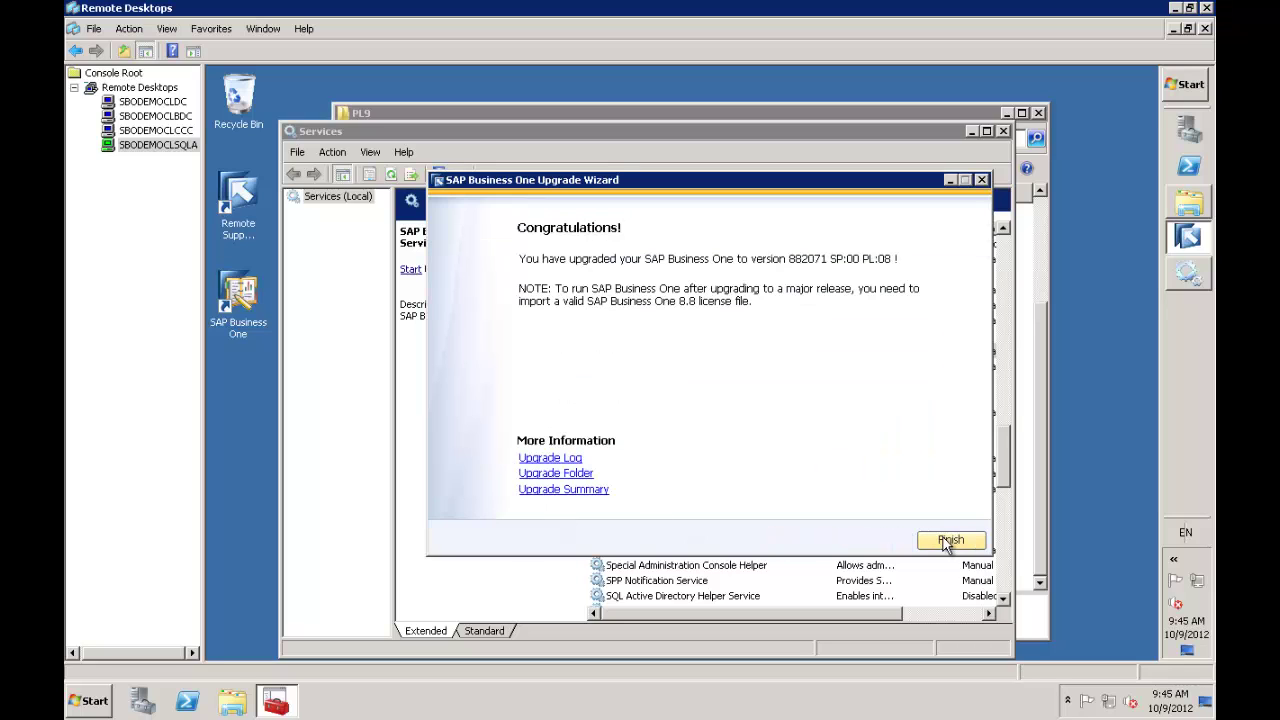
pyautogui.click(946, 541)
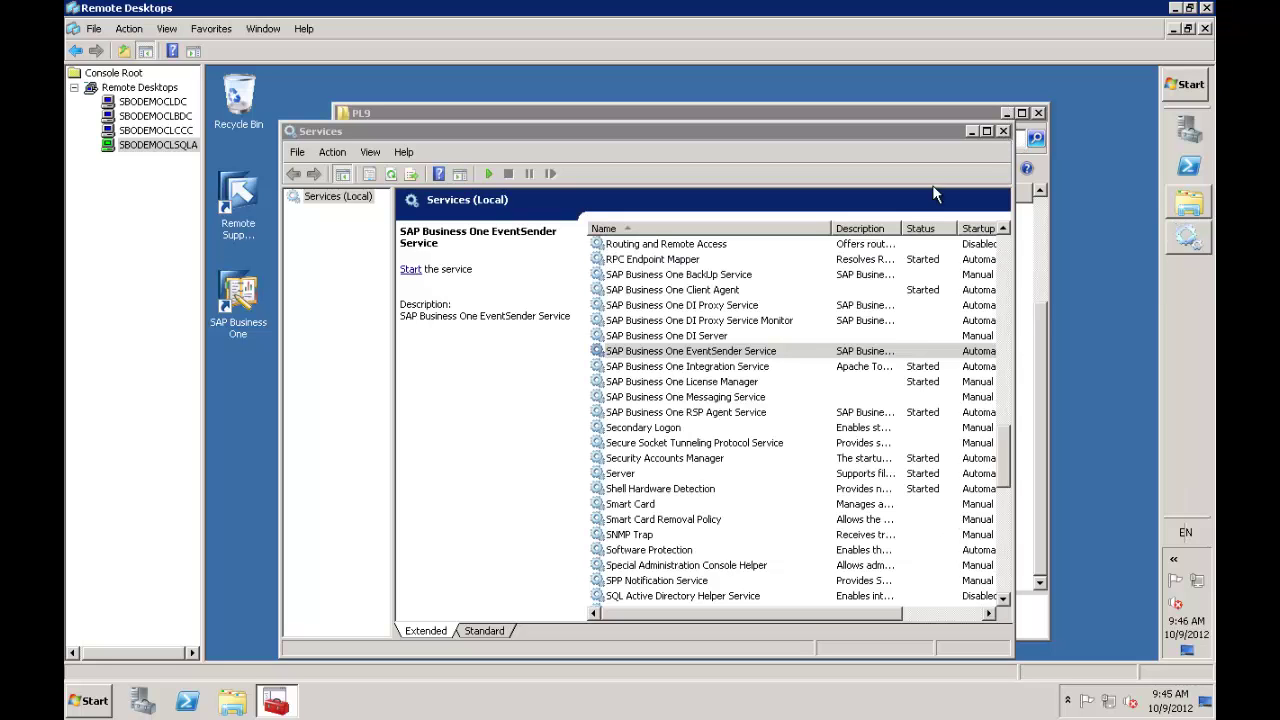
# Refresh the services list, then start the EventSender Service and the DI Proxy Service Monitor
pyautogui.rightClick(776, 358)
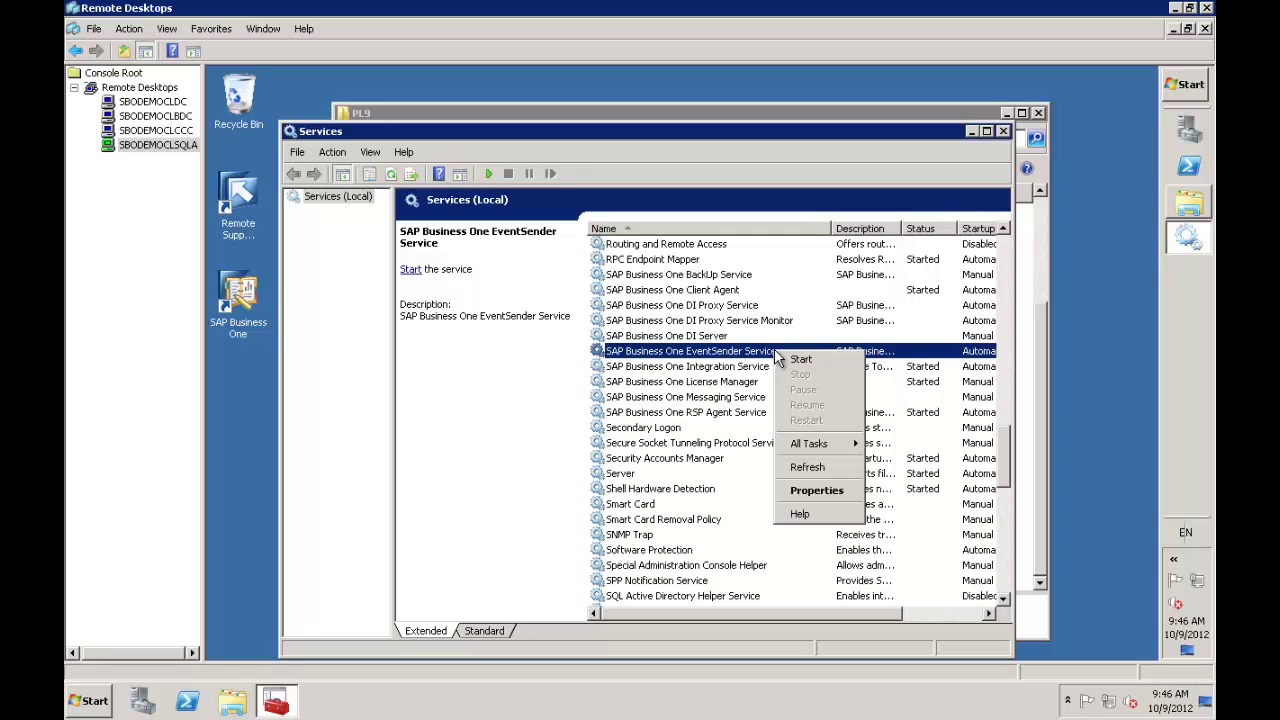
pyautogui.click(800, 468)
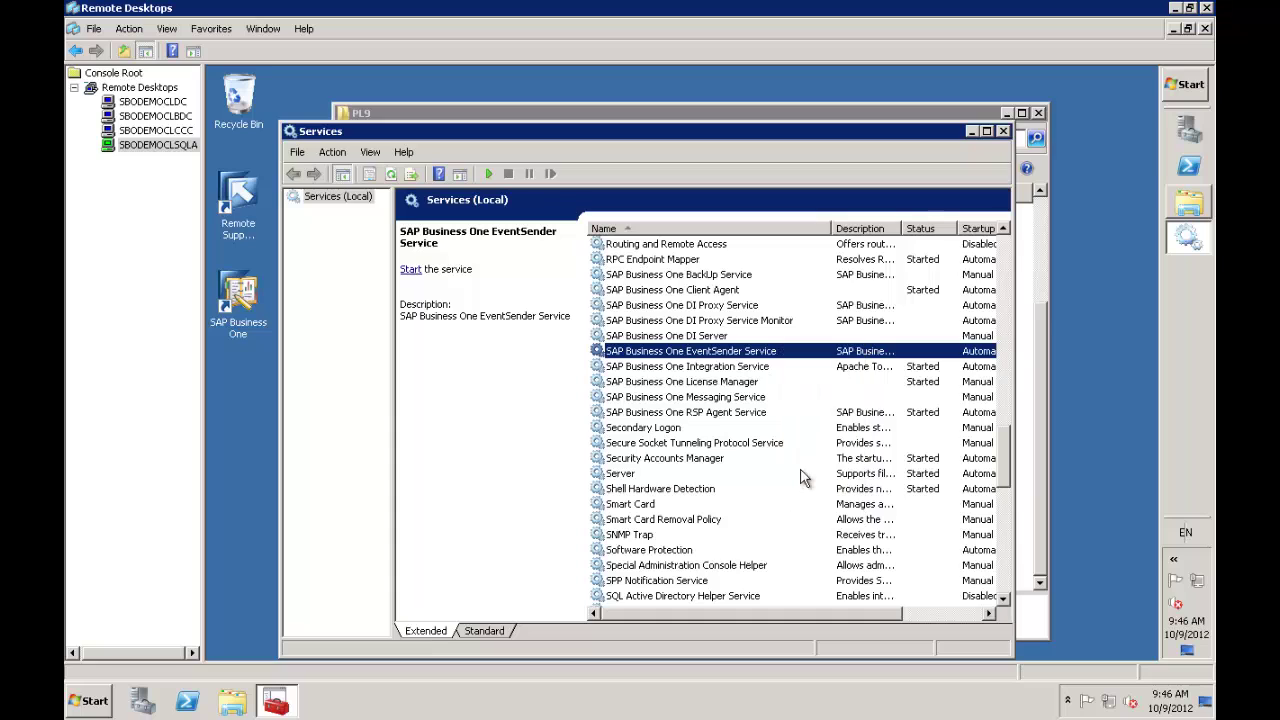
pyautogui.rightClick(816, 350)
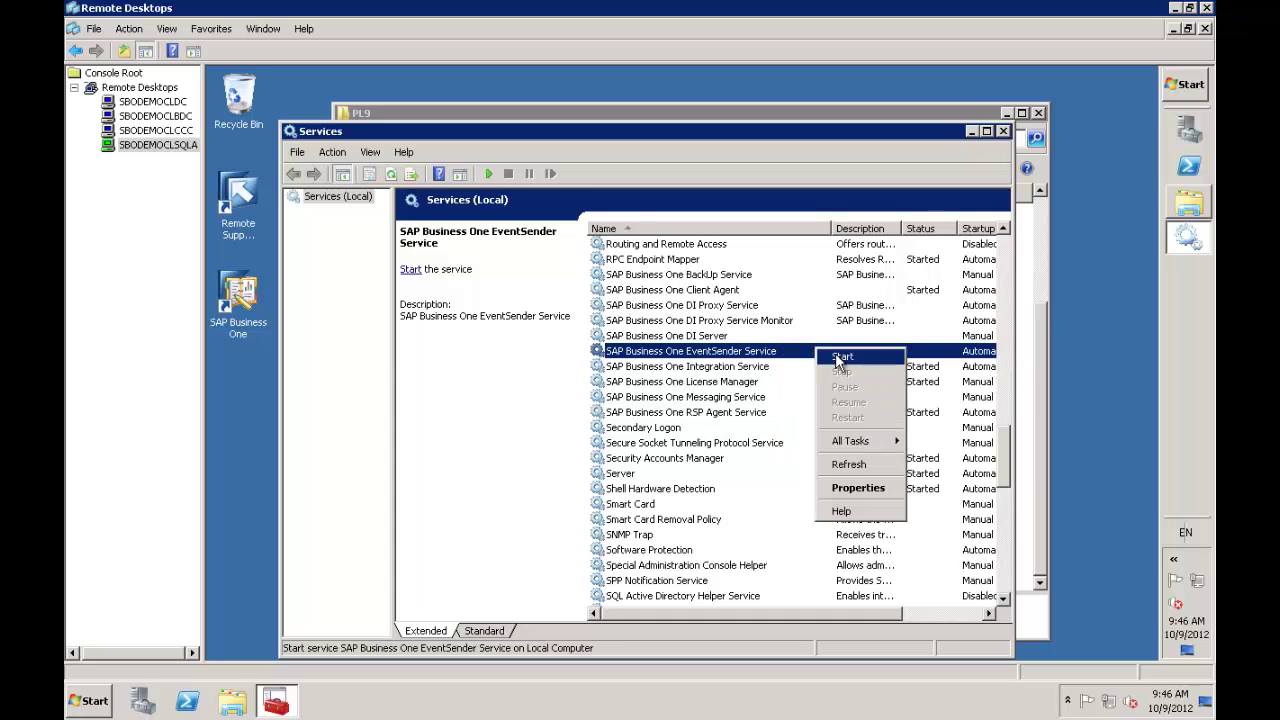
pyautogui.click(841, 358)
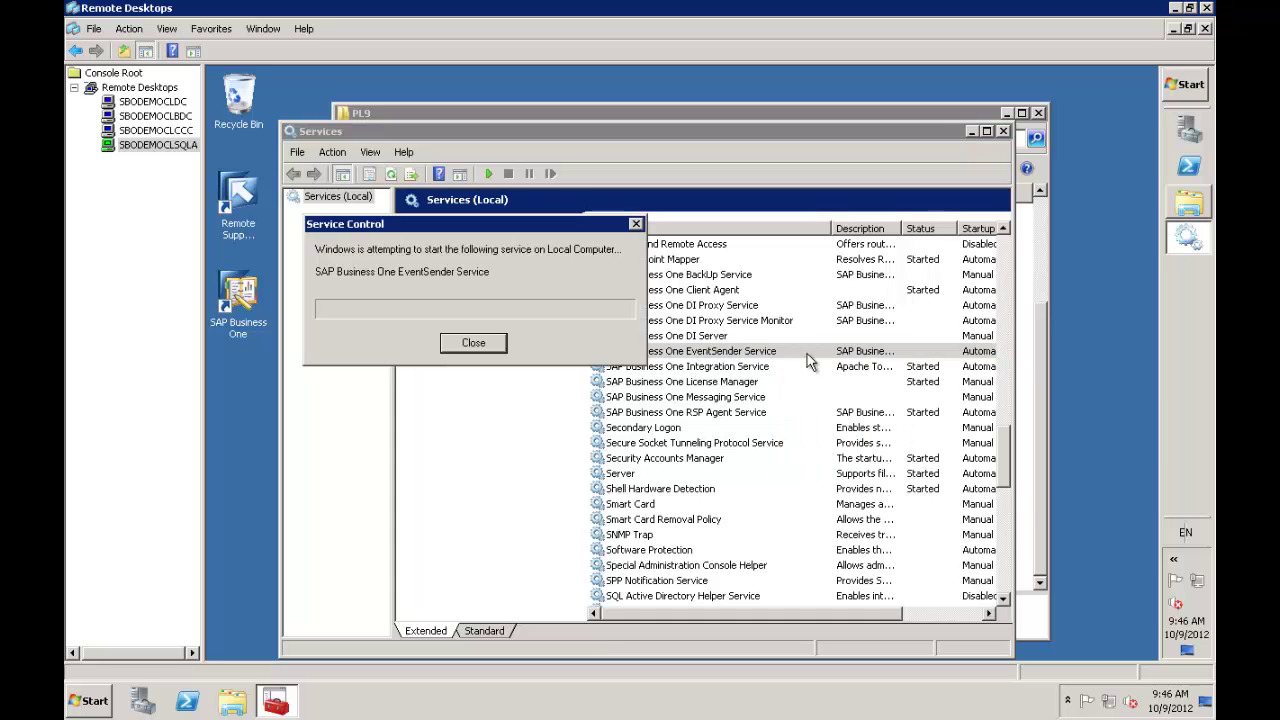
pyautogui.click(730, 322)
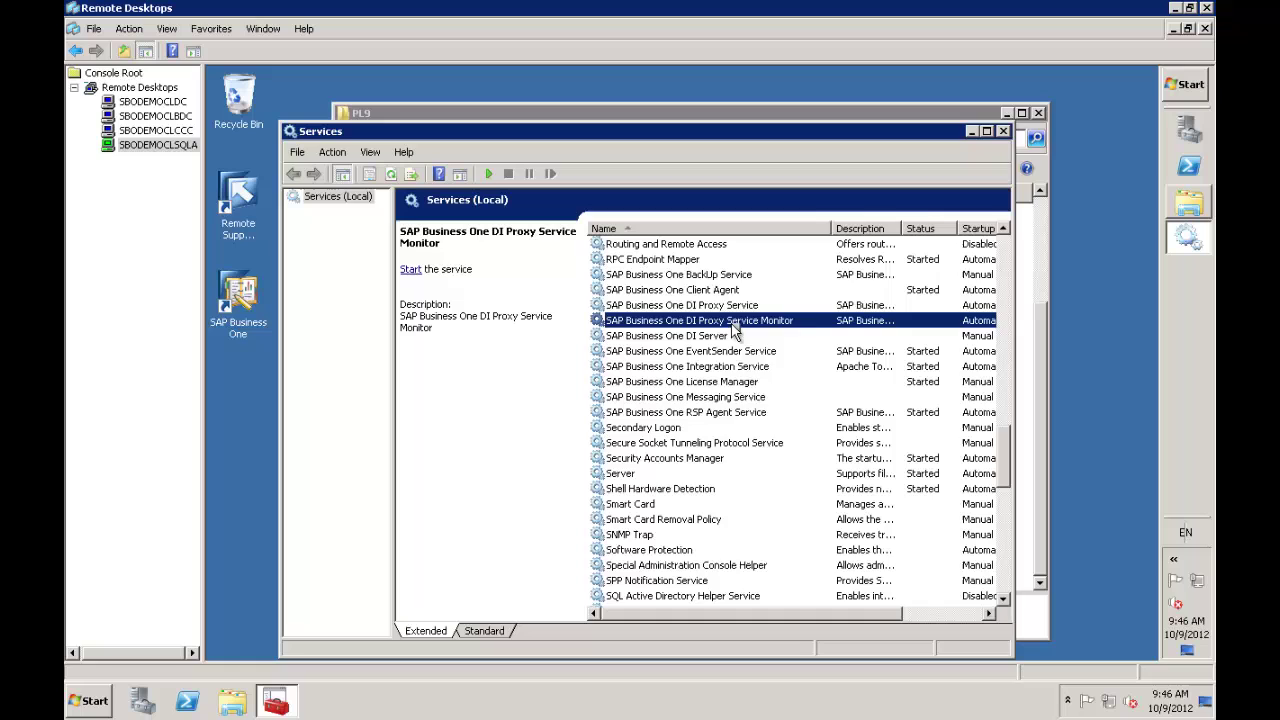
pyautogui.rightClick(731, 325)
pyautogui.click(757, 336)
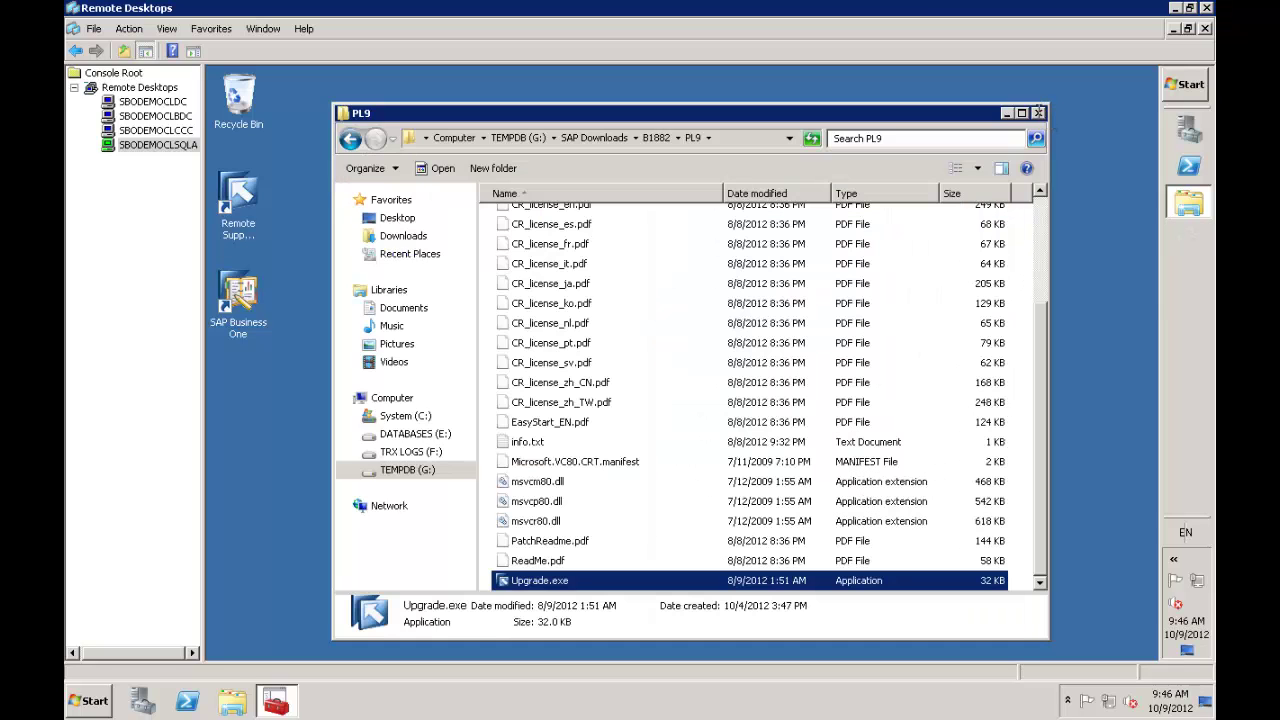
# Close the PL9 folder, launch SAP Business One to its OEC Computers login, then exit it
pyautogui.click(1039, 114)
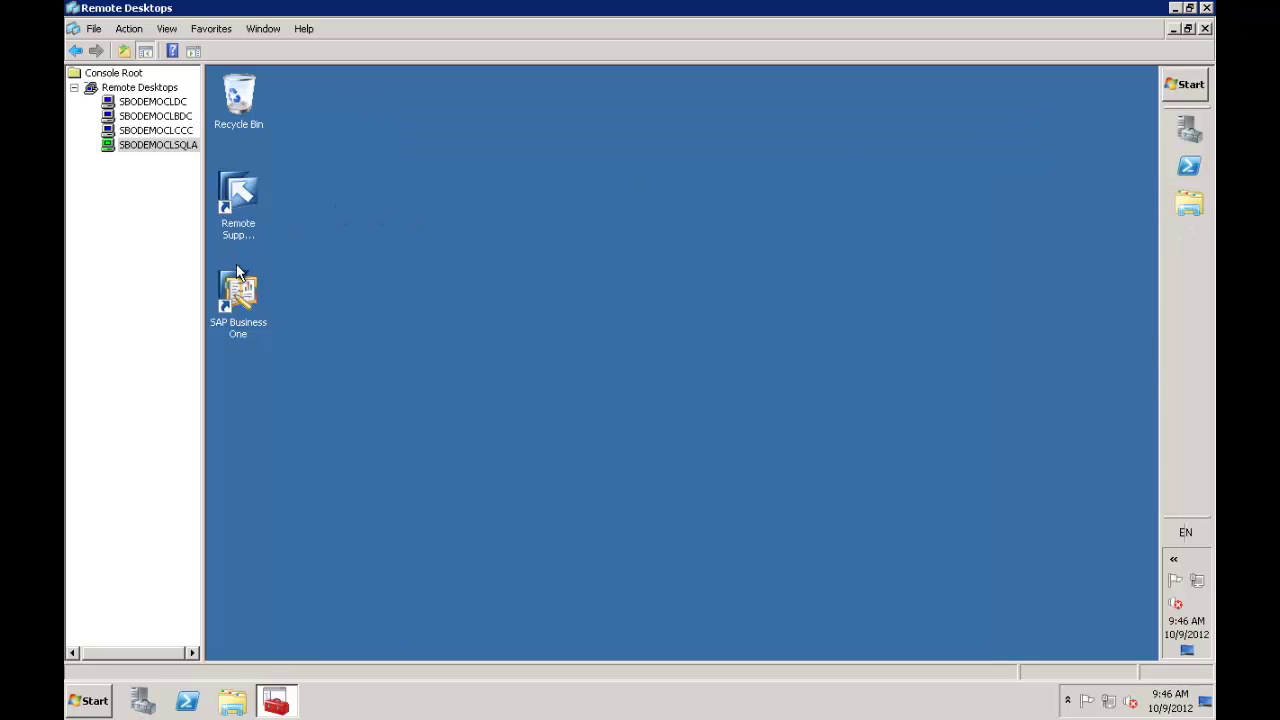
pyautogui.doubleClick(243, 286)
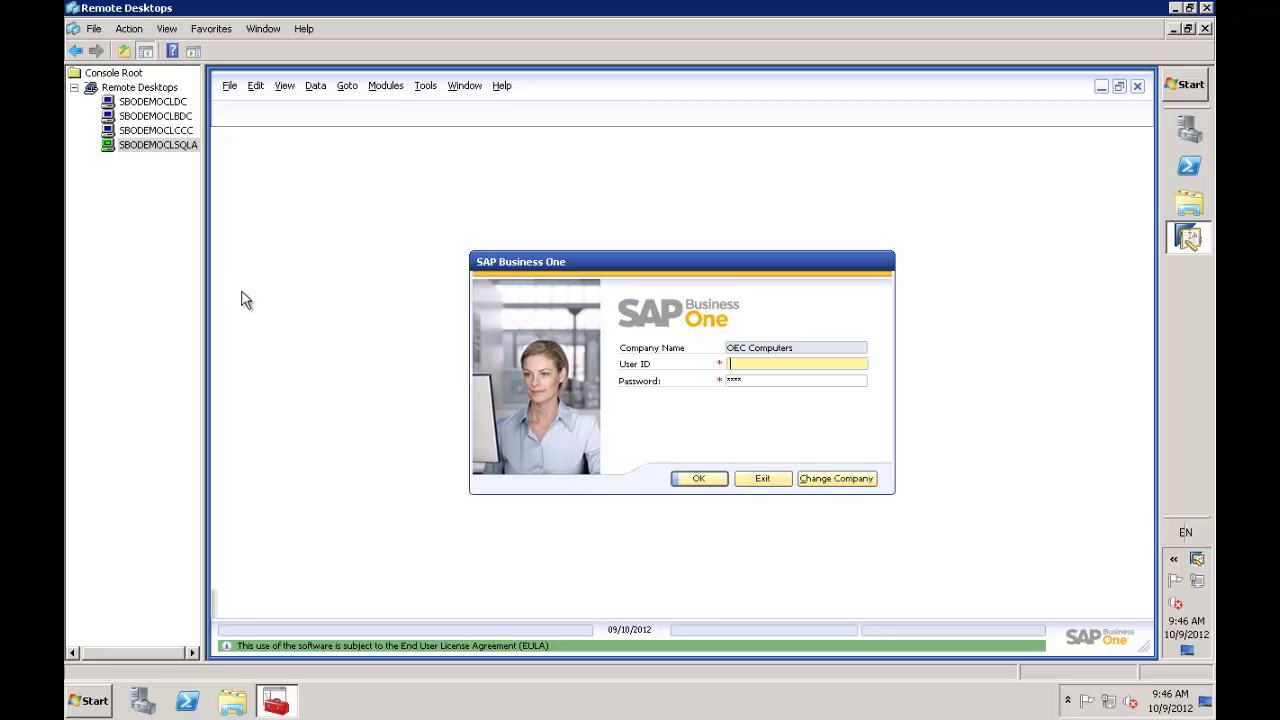
pyautogui.click(763, 479)
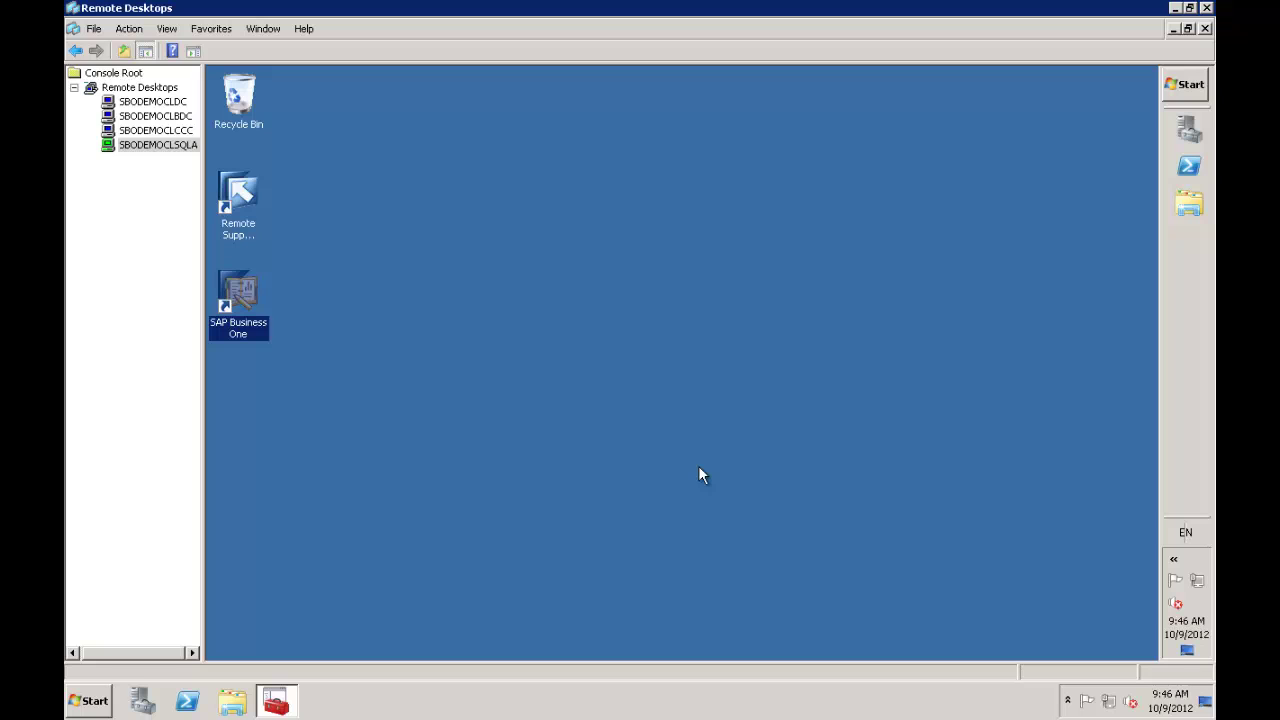
# Run SAP Business One as administrator and log in to OEC Computers as manager with the account password
pyautogui.rightClick(240, 290)
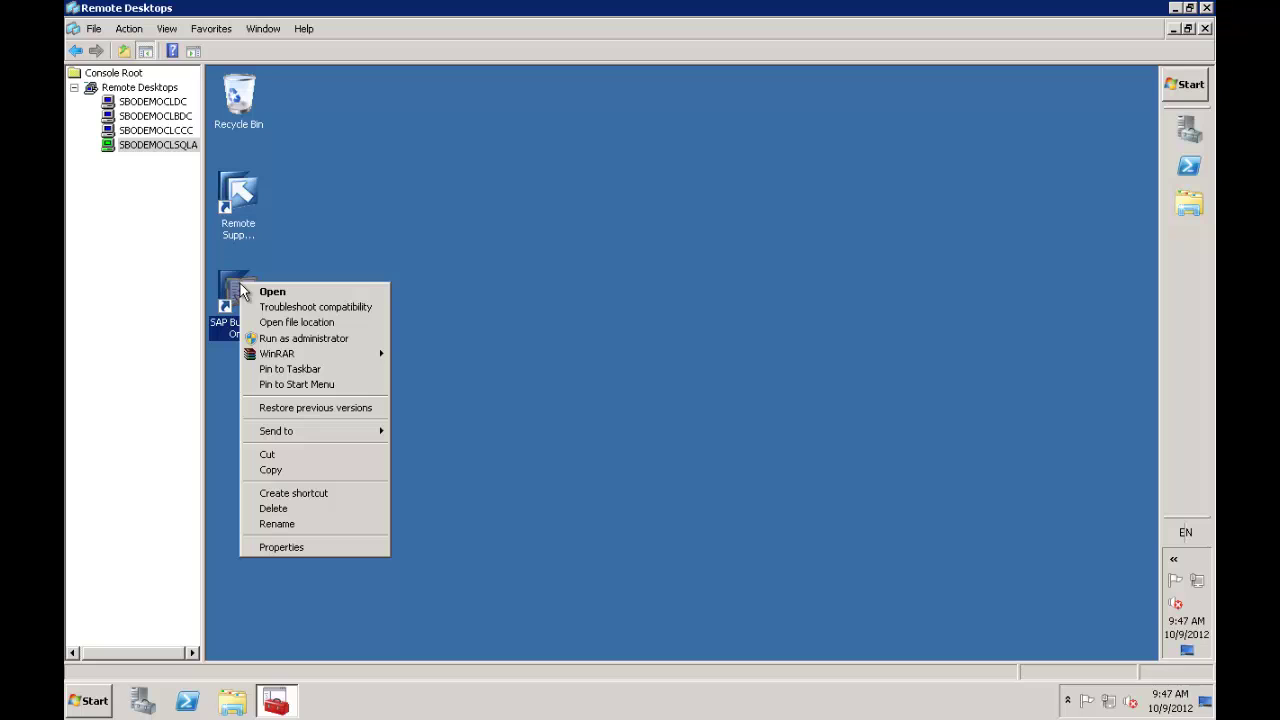
pyautogui.click(305, 340)
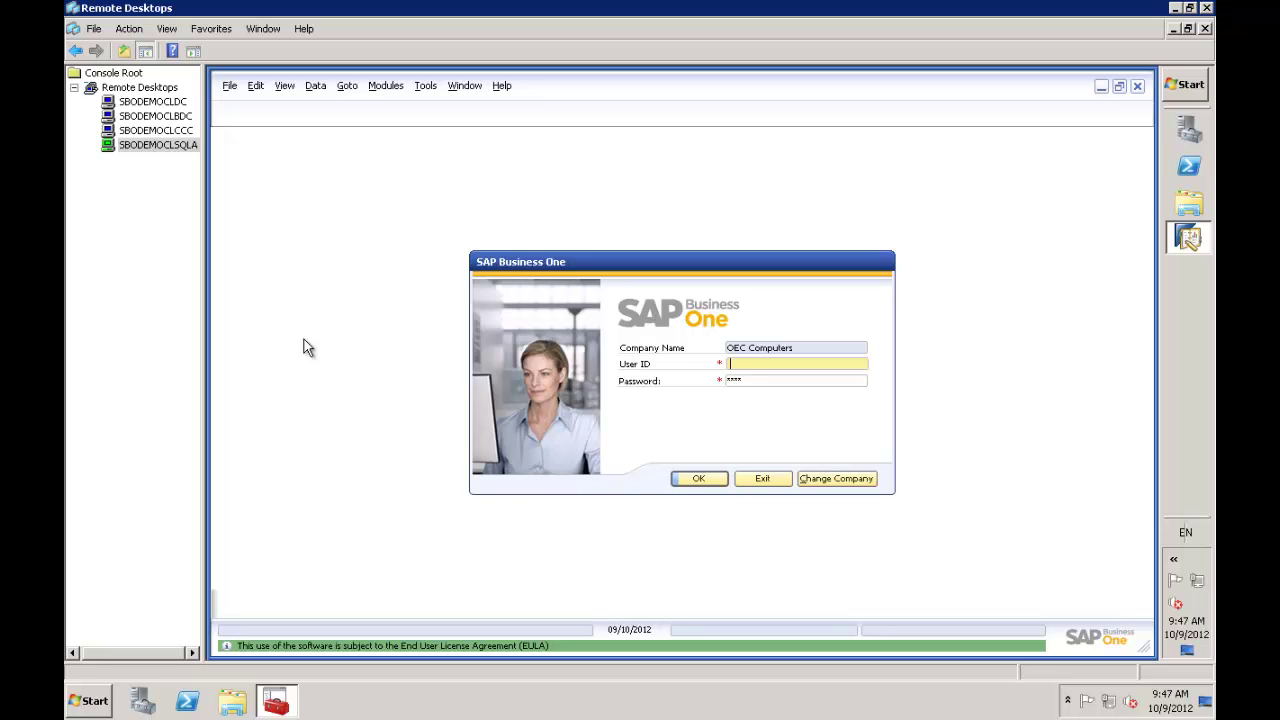
pyautogui.write('manager')
pyautogui.press('Tab')
pyautogui.write('manager')
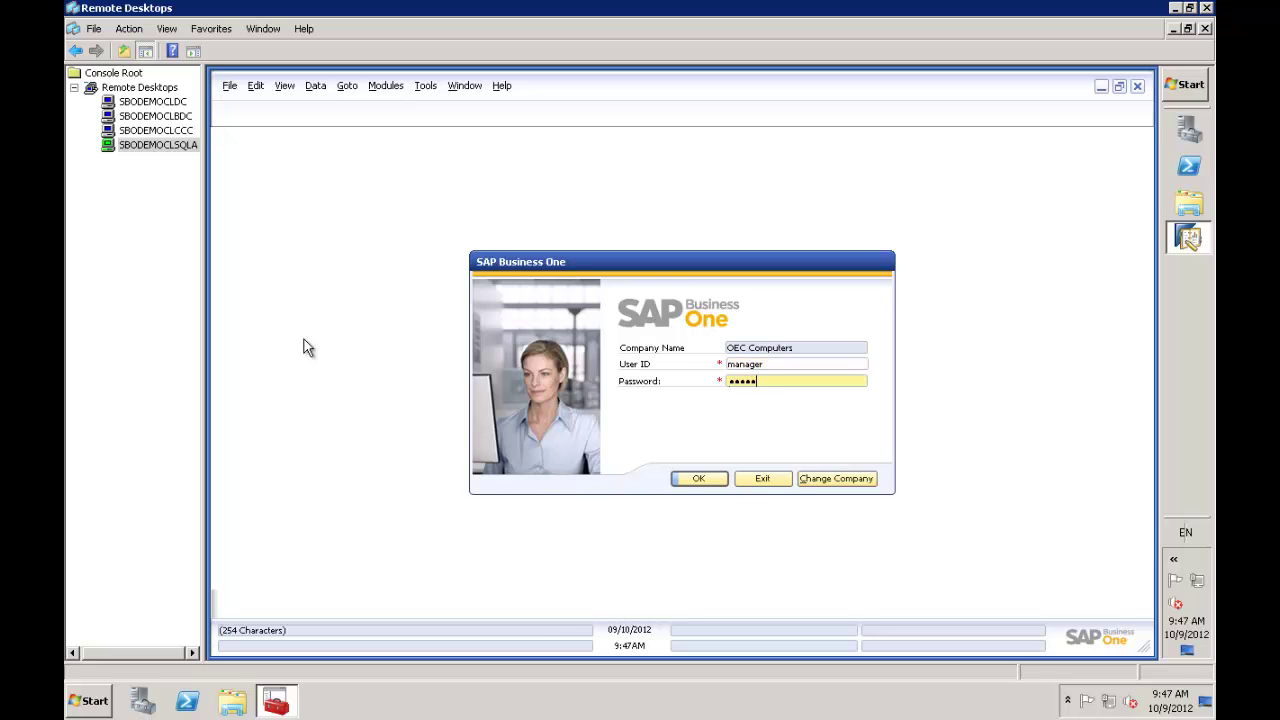
pyautogui.press('Return')
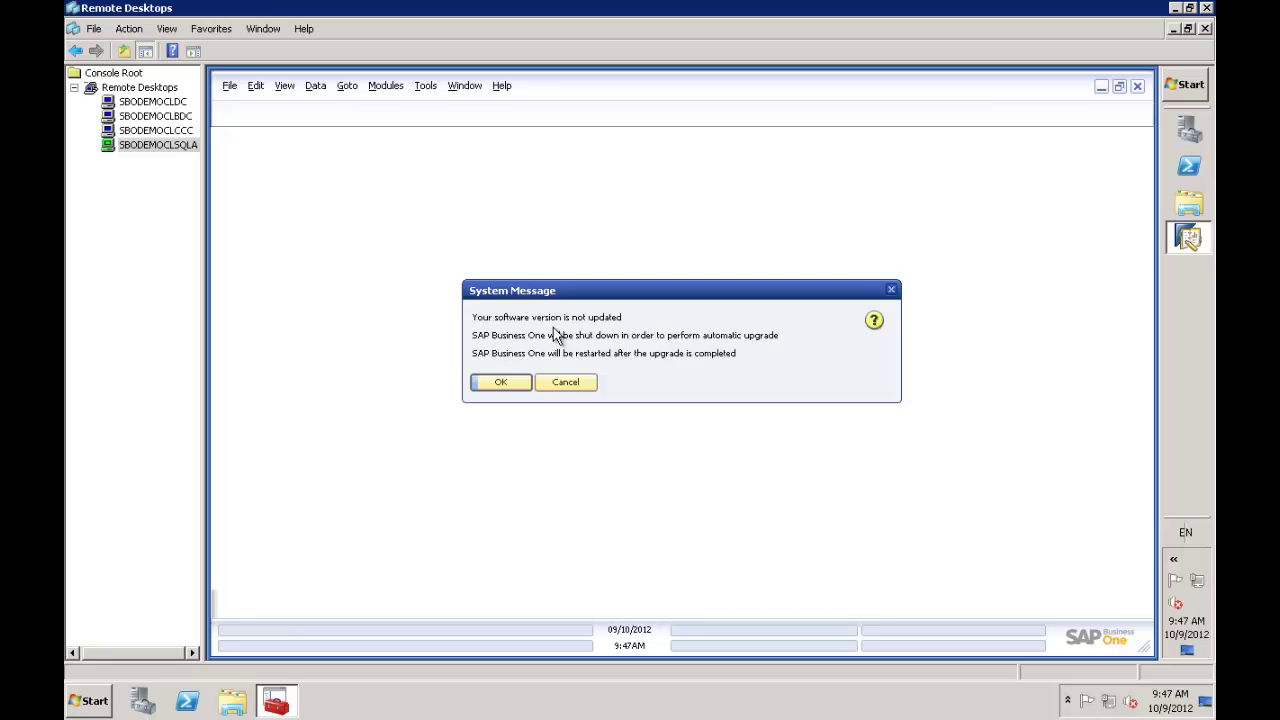
# Accept the System Message so Software Update upgrades the client to 882071 SP:00 PL:08
pyautogui.click(508, 383)
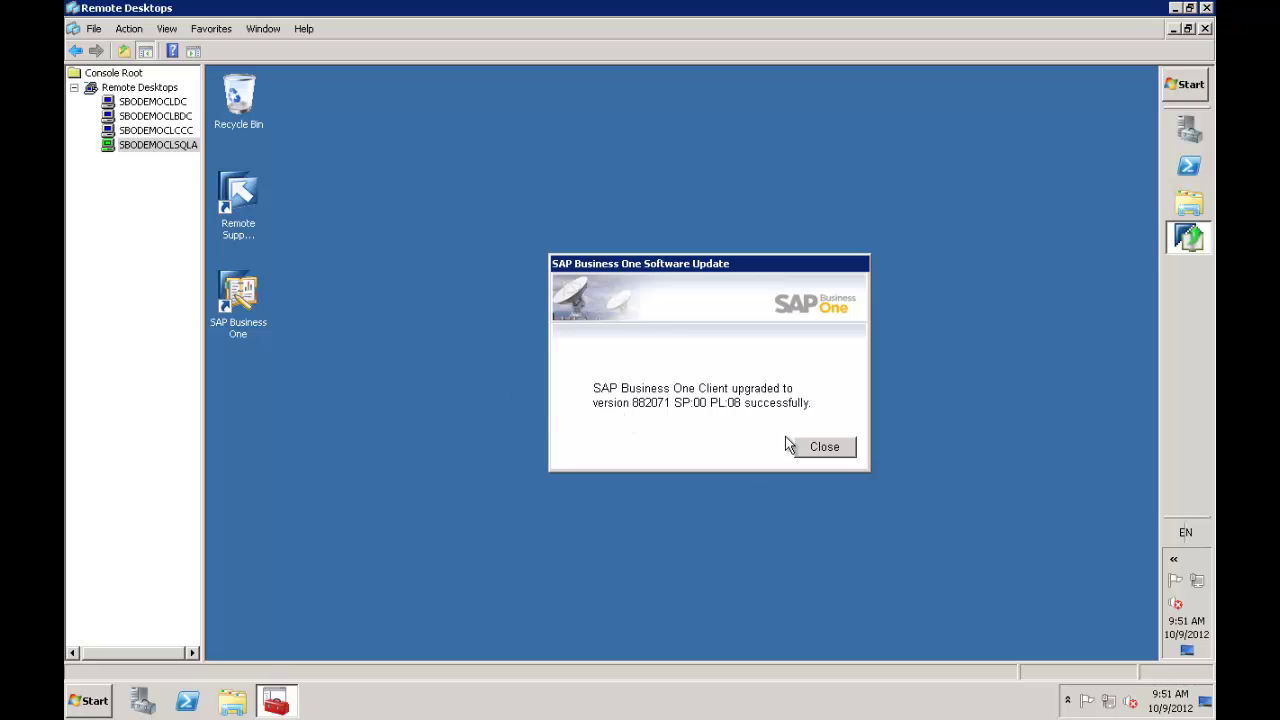
# Dismiss the update success message and log back in as manager with the account password
pyautogui.click(828, 447)
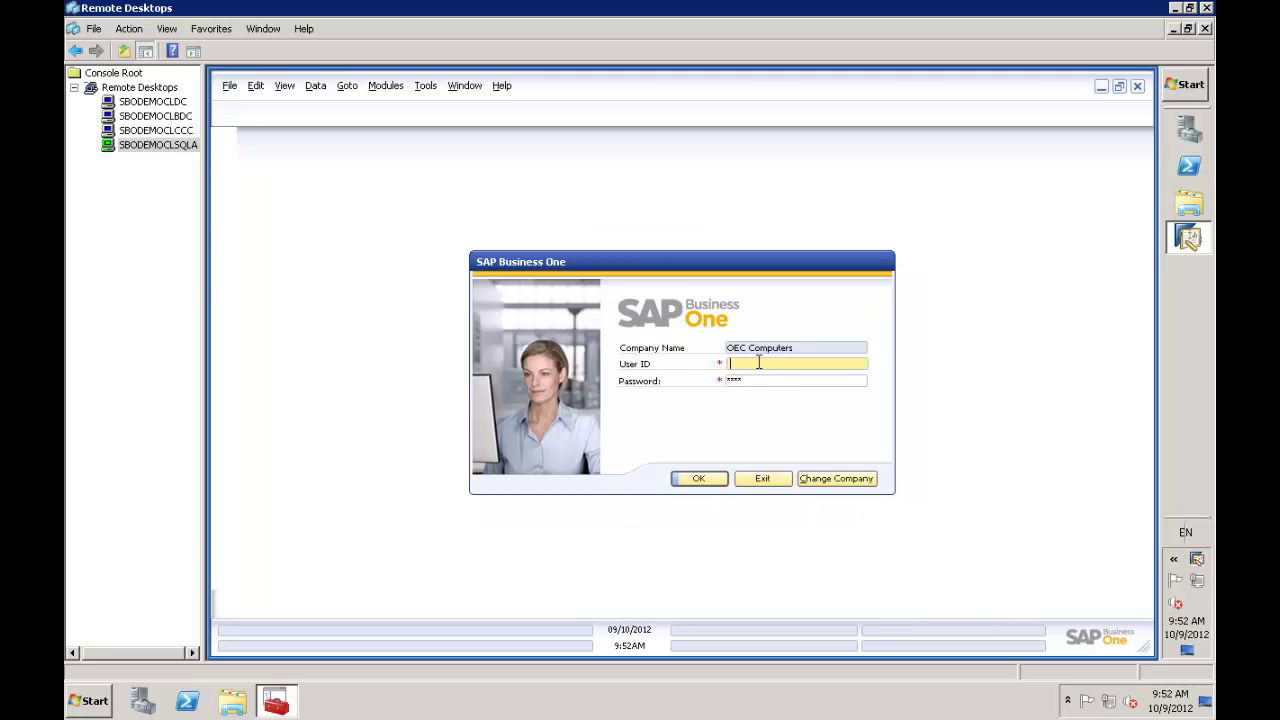
pyautogui.write('manager')
pyautogui.press('Tab')
pyautogui.write('manager')
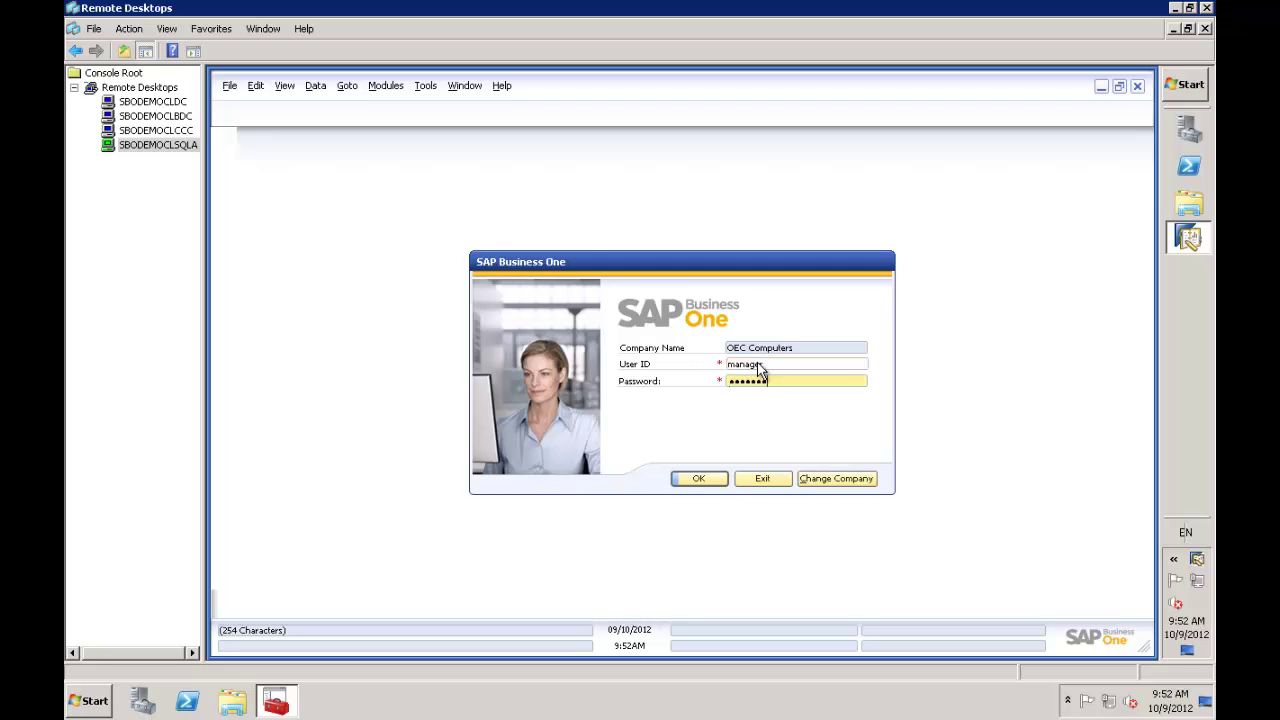
pyautogui.press('Return')
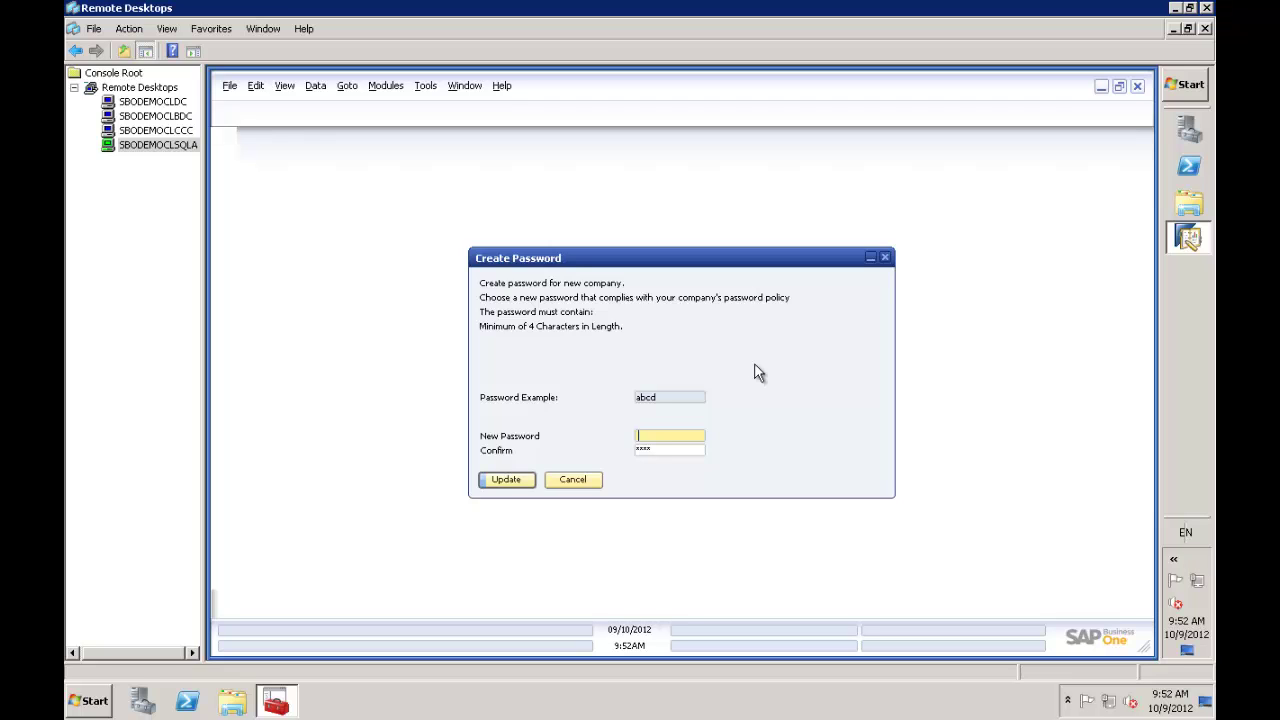
# Enter and confirm a new company password, then save it to reach the Main Menu
pyautogui.write('*********')
pyautogui.press('Tab')
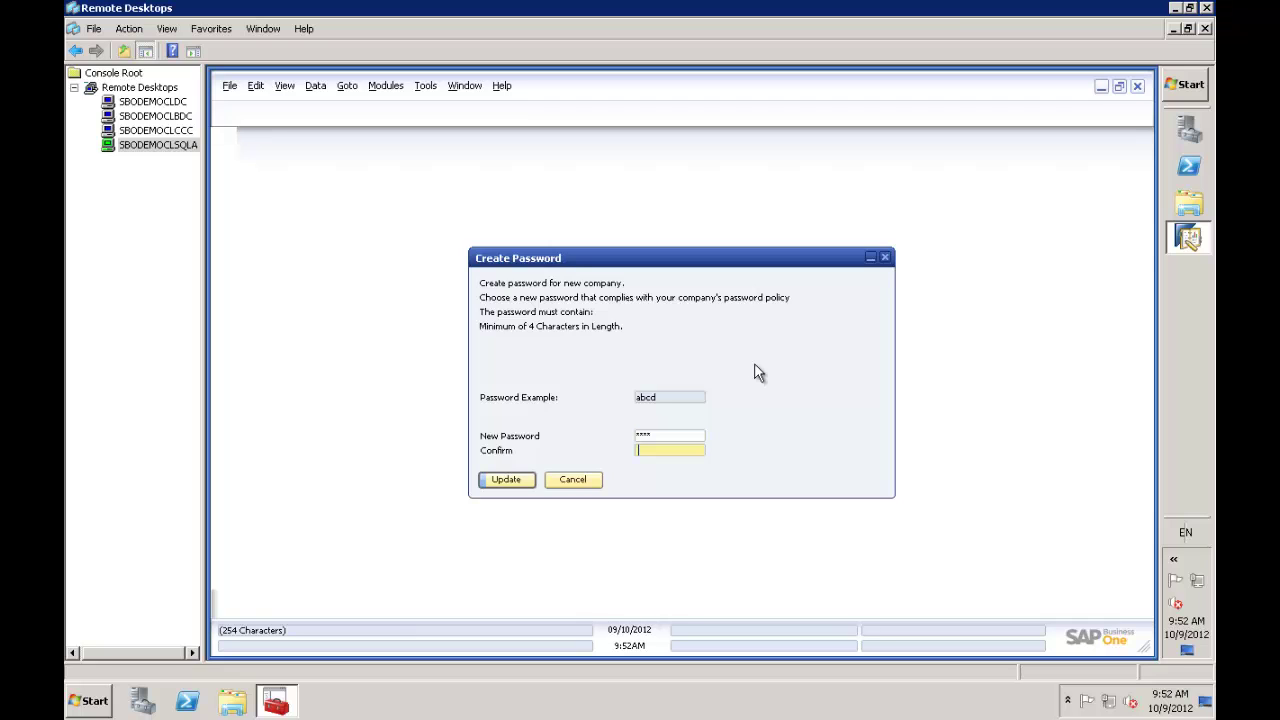
pyautogui.write('*********')
pyautogui.click(517, 480)
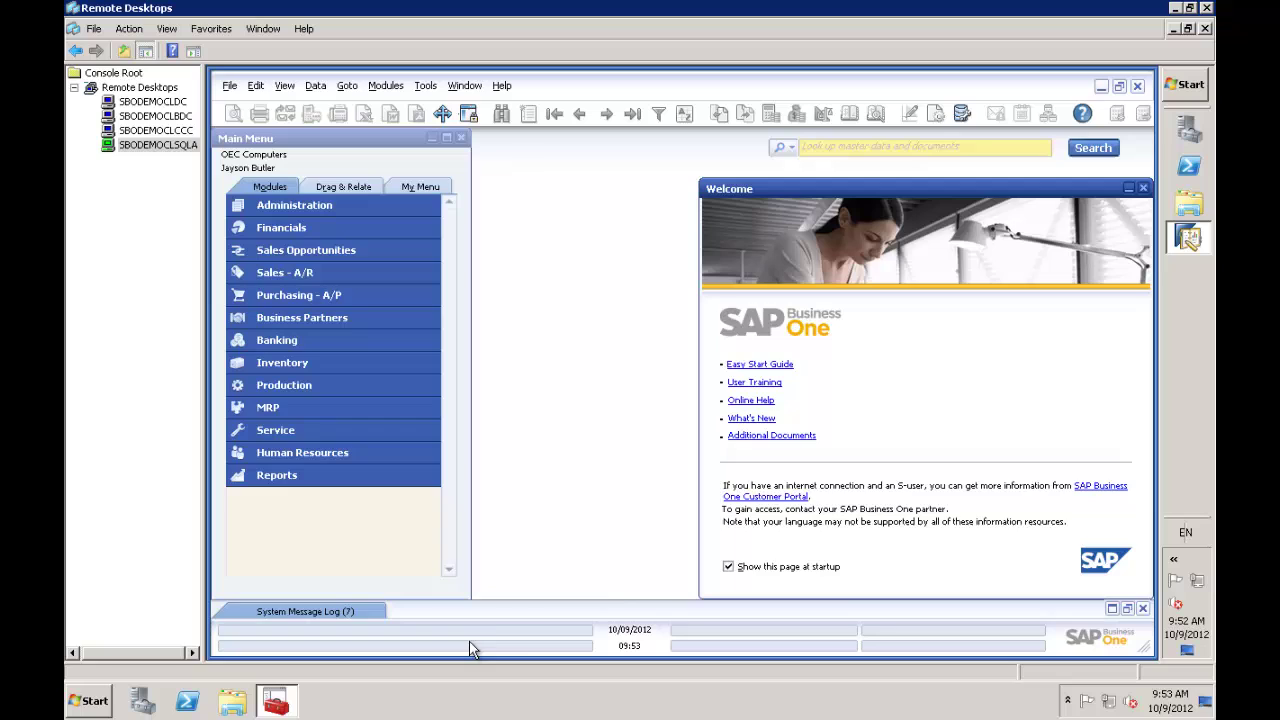
# Close SAP Business One, confirm with Yes, and expand the tray's hidden icons
pyautogui.click(1137, 86)
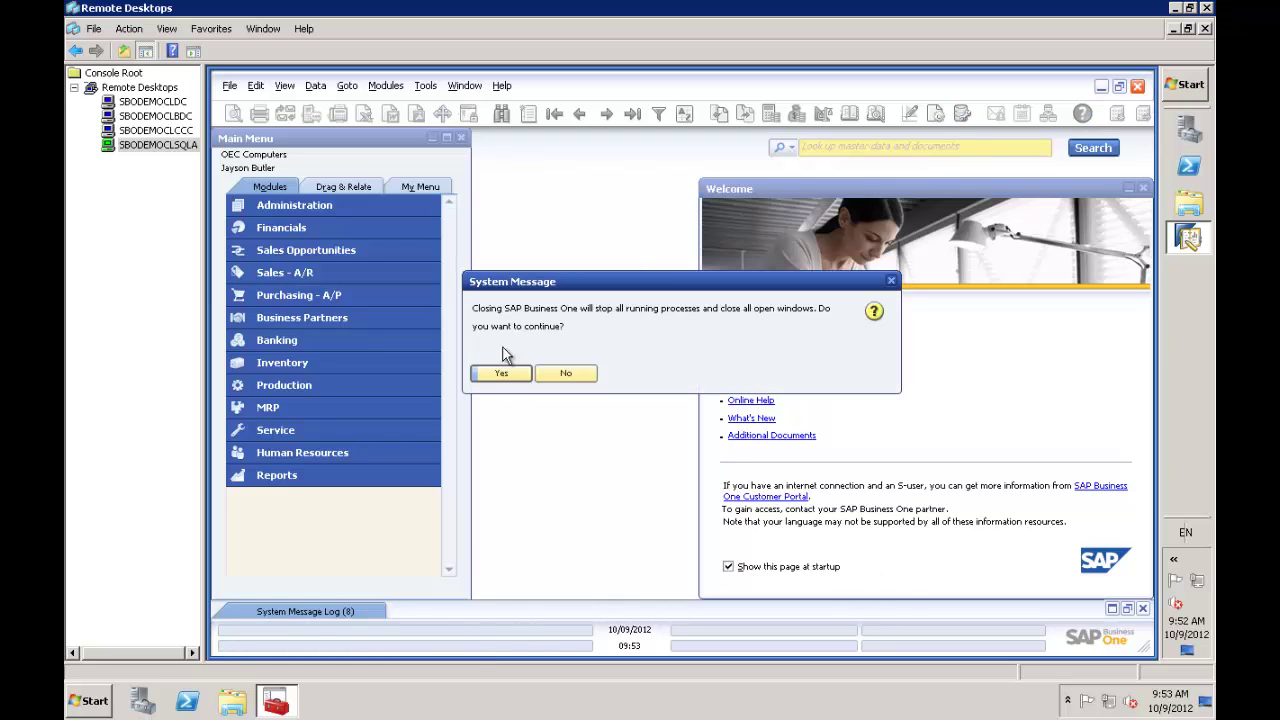
pyautogui.click(500, 374)
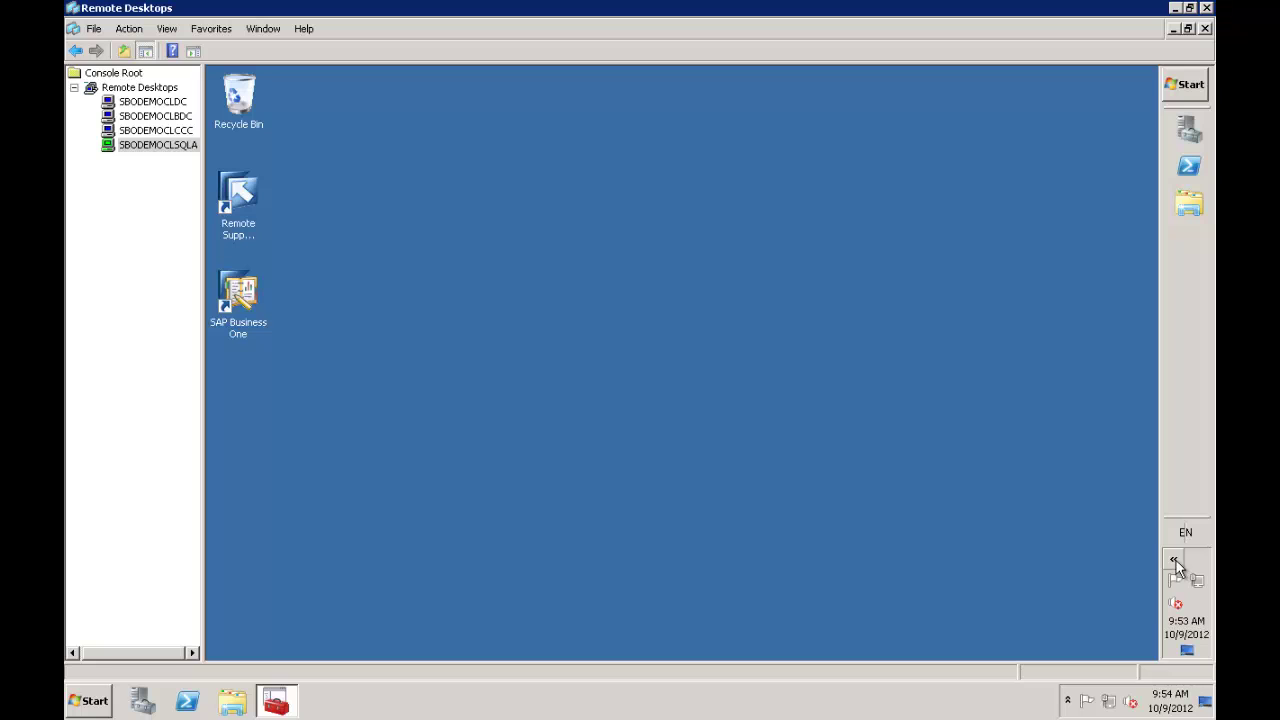
pyautogui.click(1175, 562)
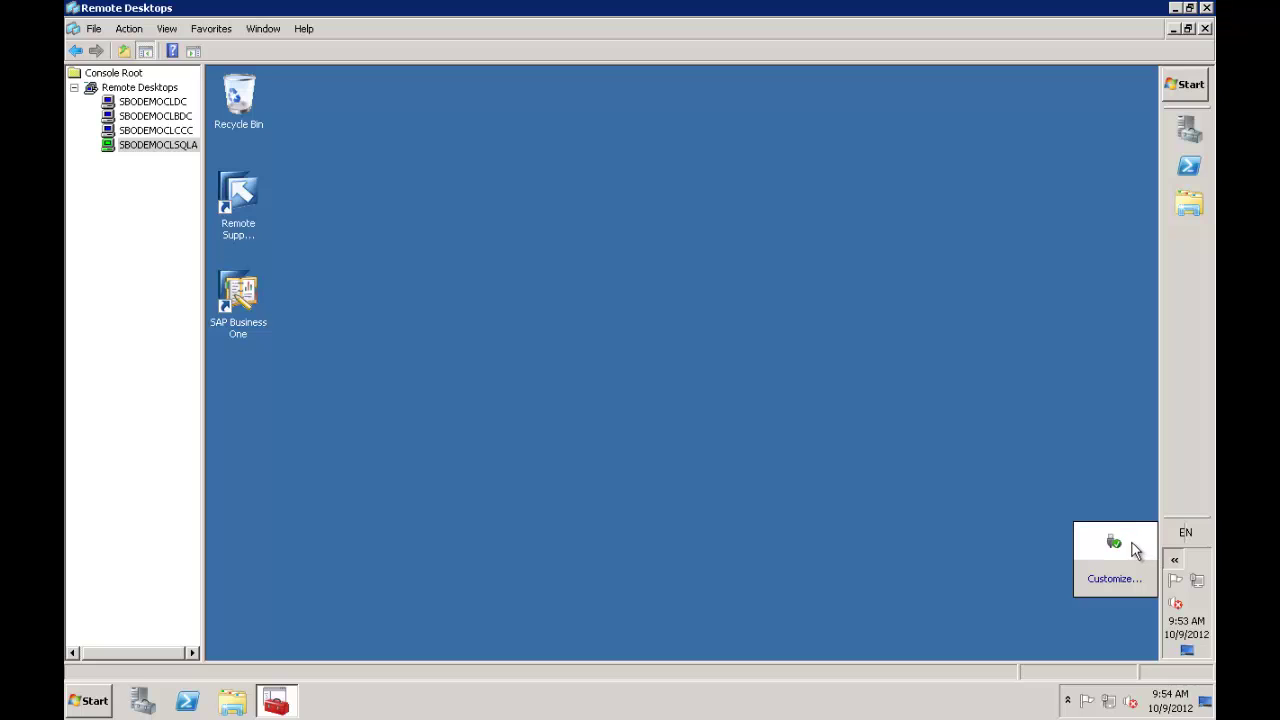
# Launch SAP Business One Service Manager from the Start menu and open its window from the tray
pyautogui.click(965, 487)
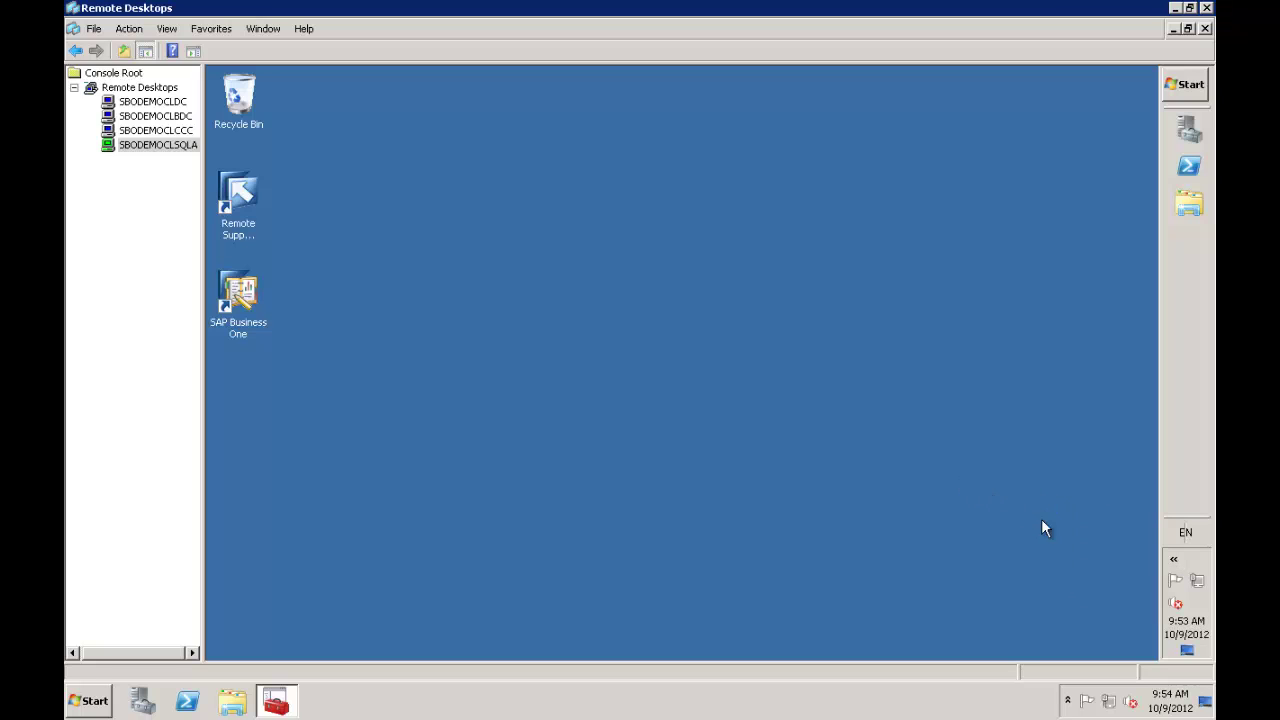
pyautogui.click(1183, 87)
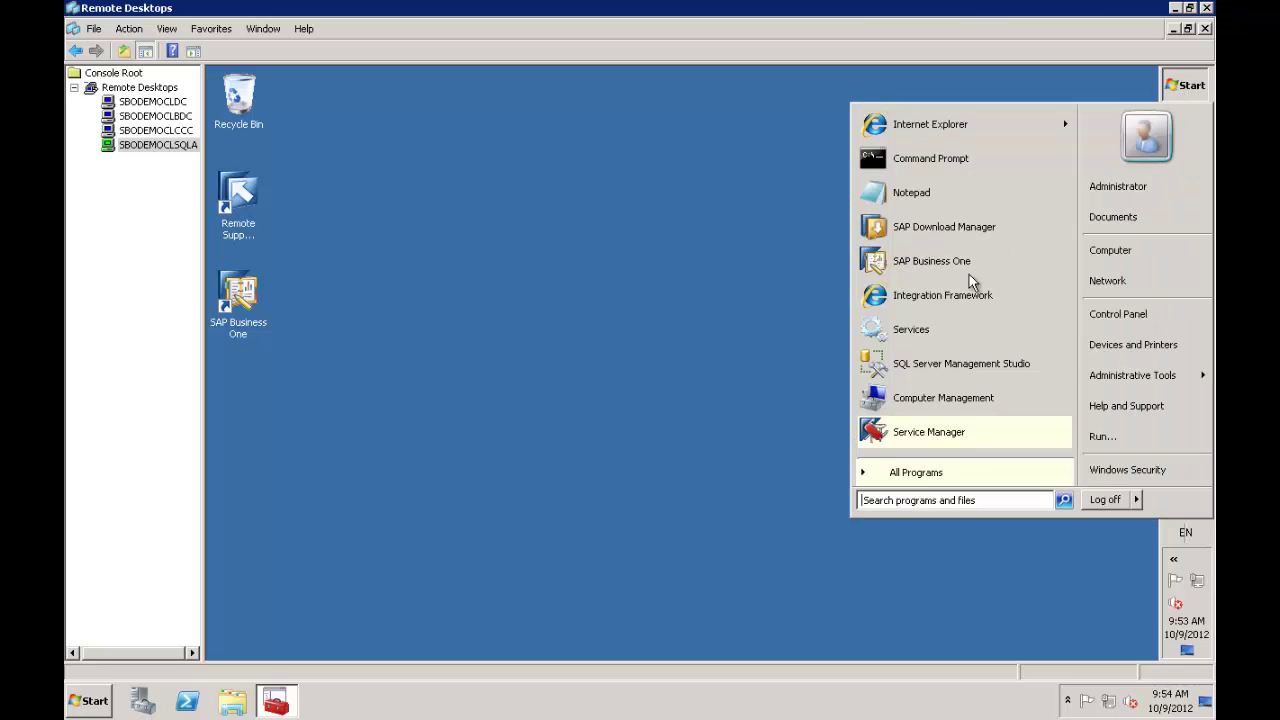
pyautogui.click(933, 432)
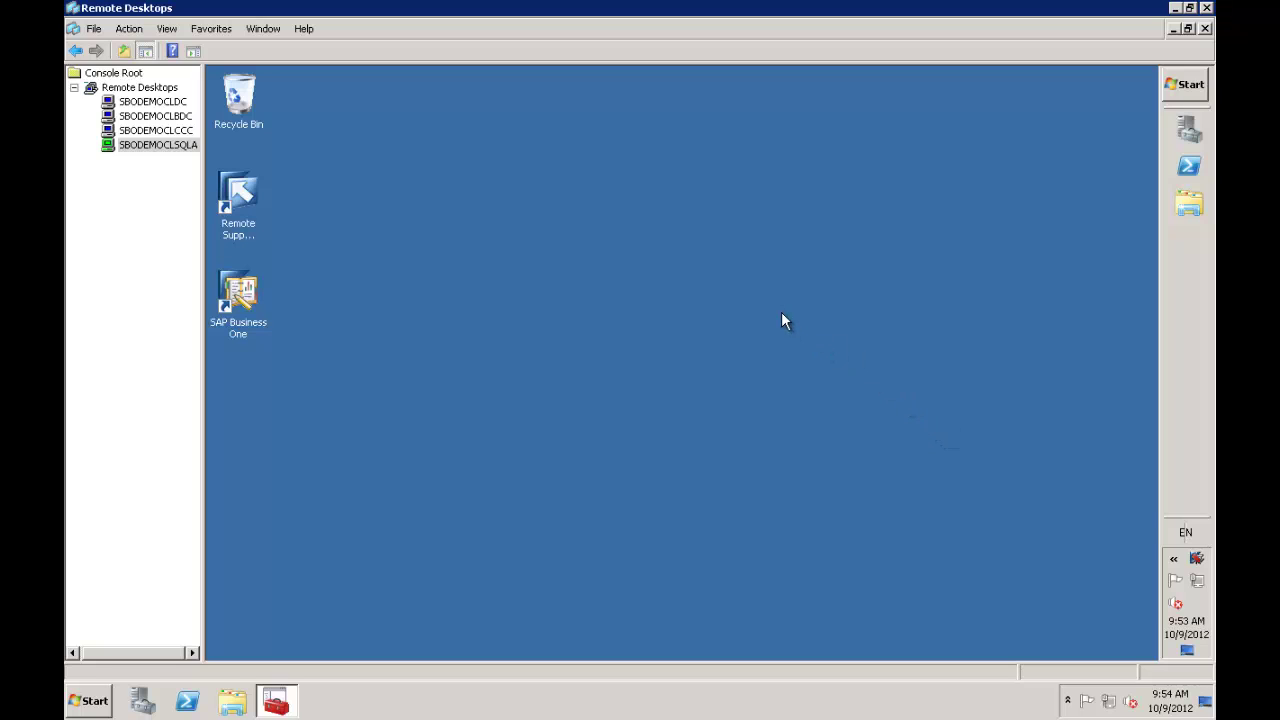
pyautogui.doubleClick(1198, 560)
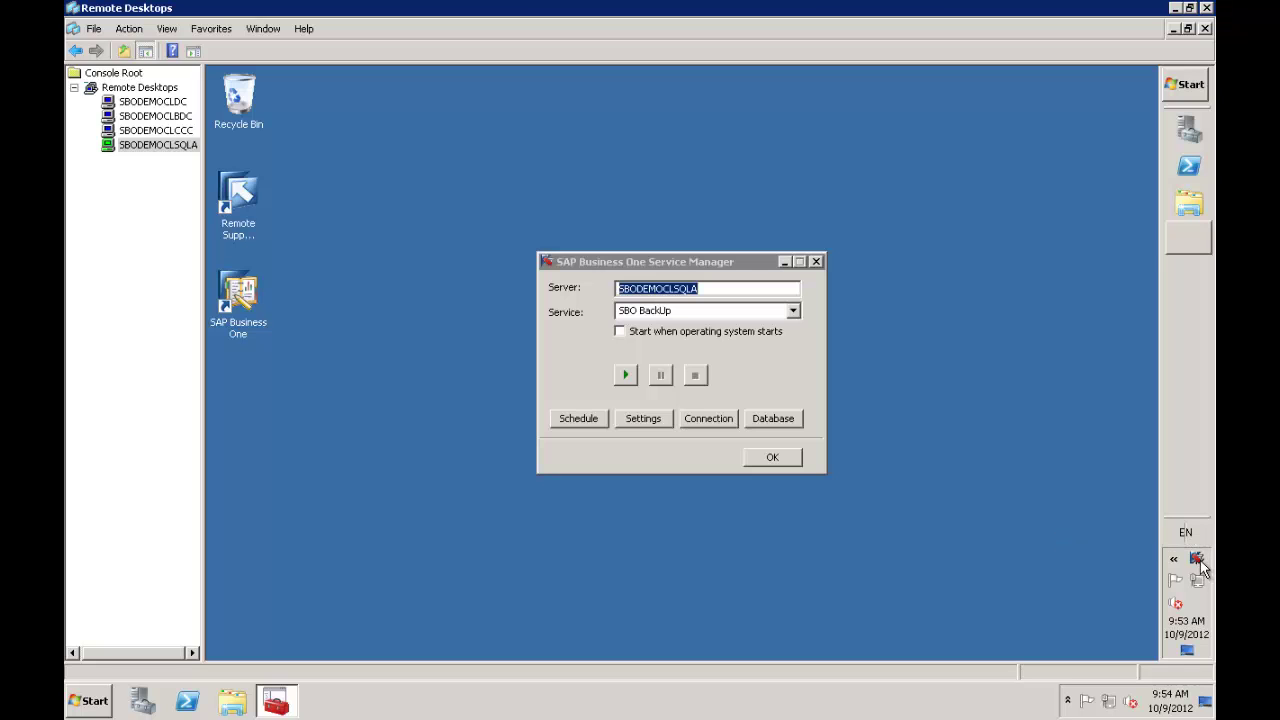
# Select the License Manager service, review its settings, and tick Start when operating system starts
pyautogui.click(792, 311)
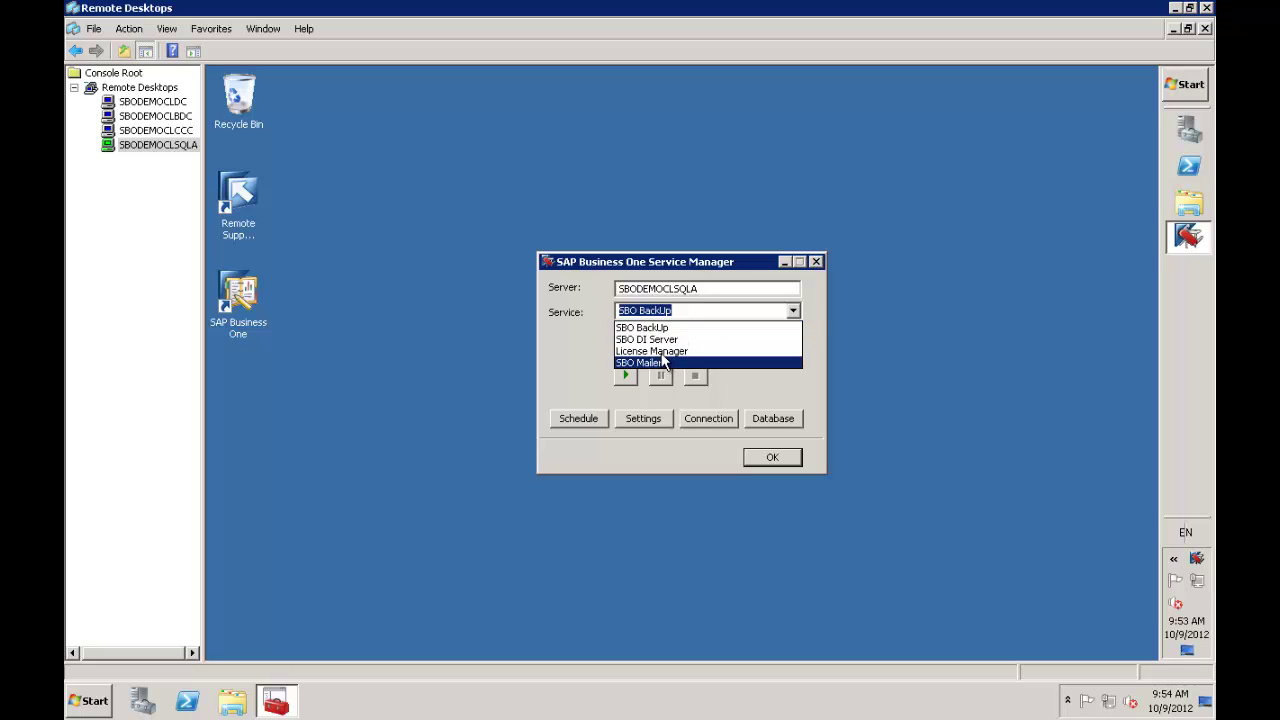
pyautogui.click(662, 352)
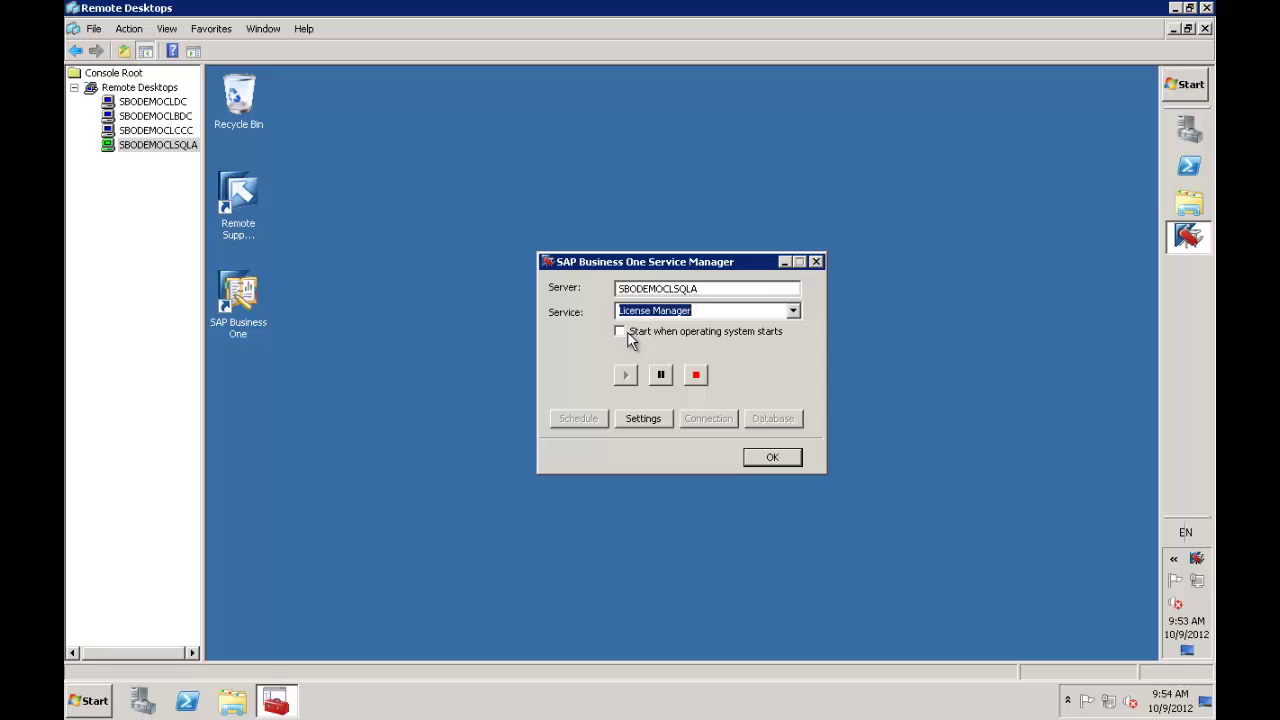
pyautogui.click(652, 422)
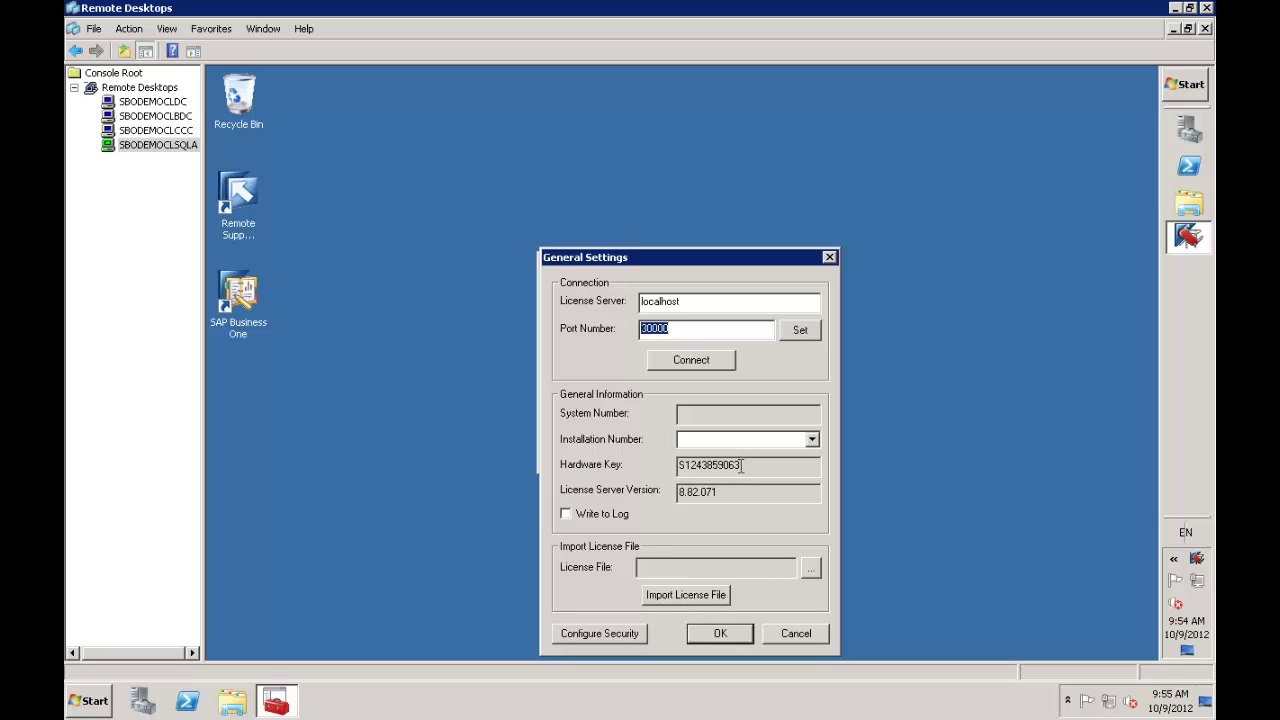
pyautogui.click(803, 633)
pyautogui.click(620, 333)
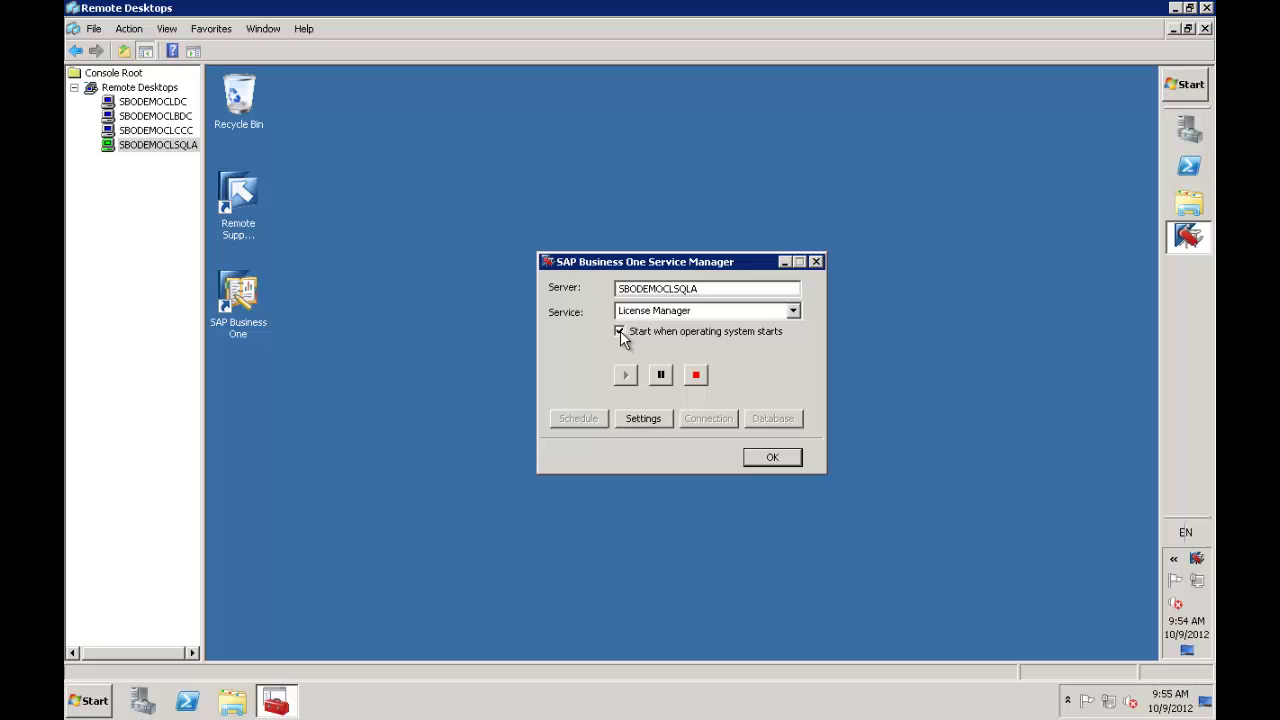